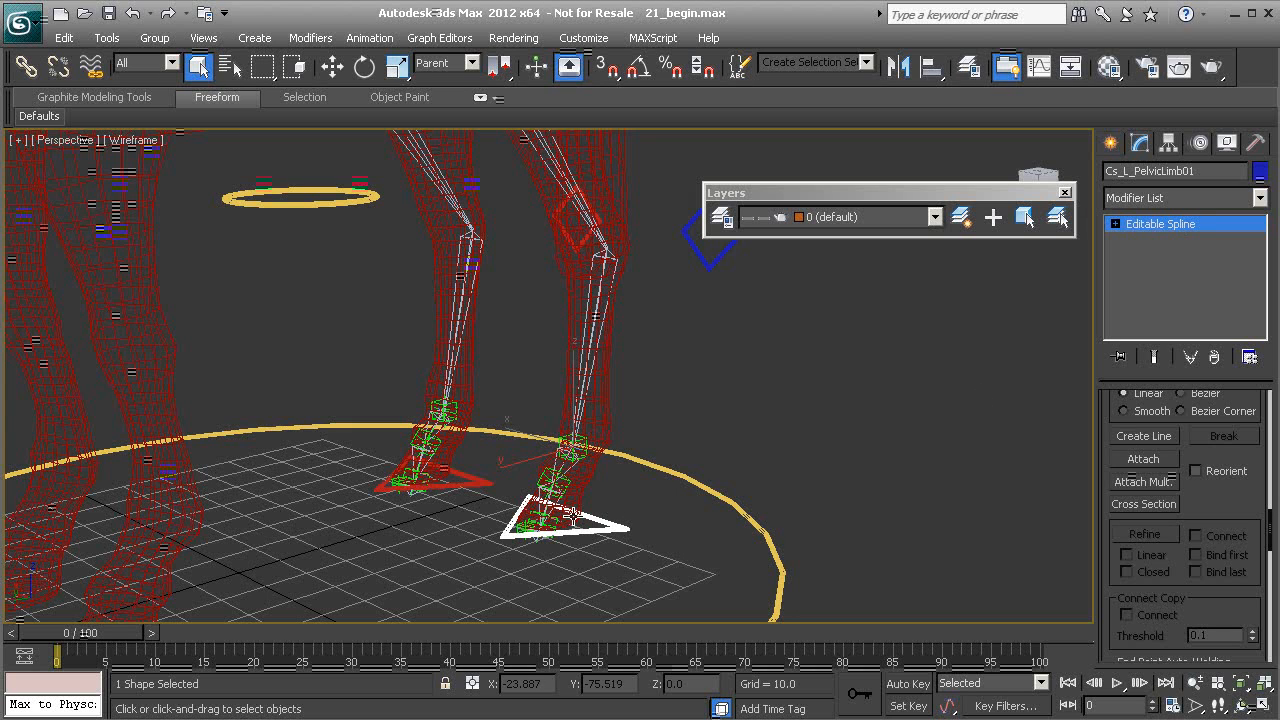
Step: Add an Attribute Holder modifier to the selected left pelvic limb control shape
right_click(655, 373)
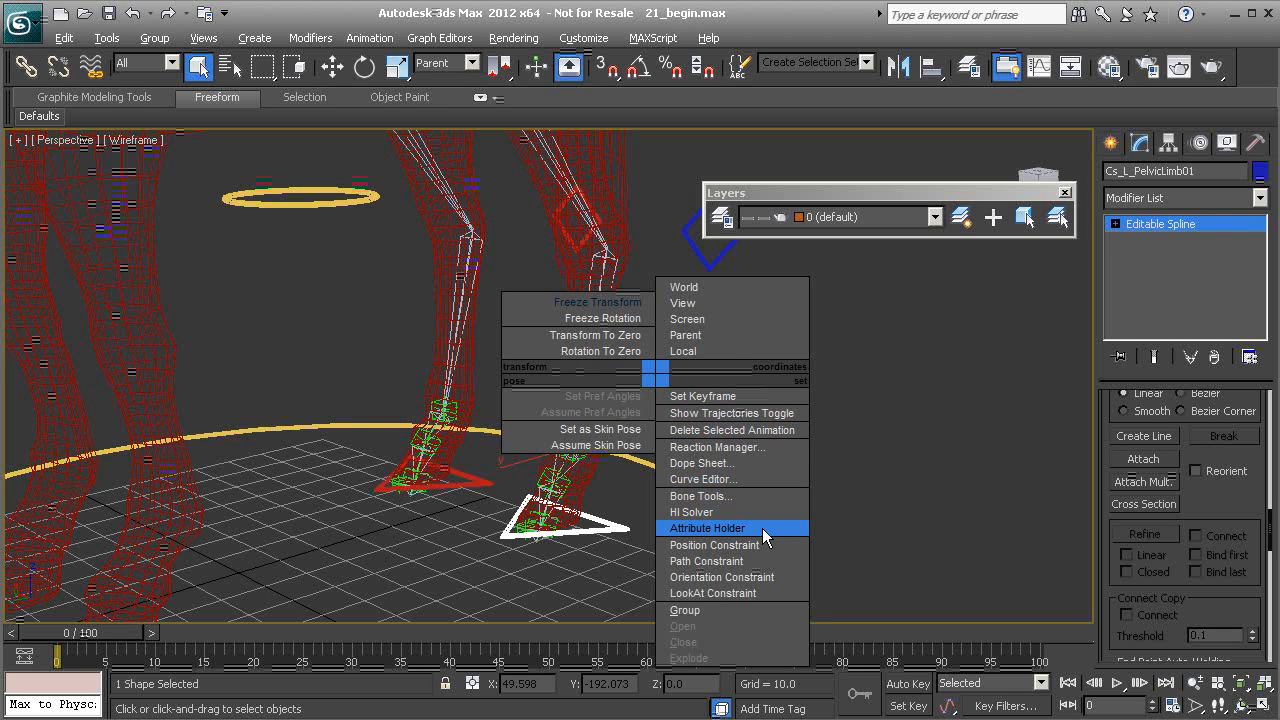
click(762, 528)
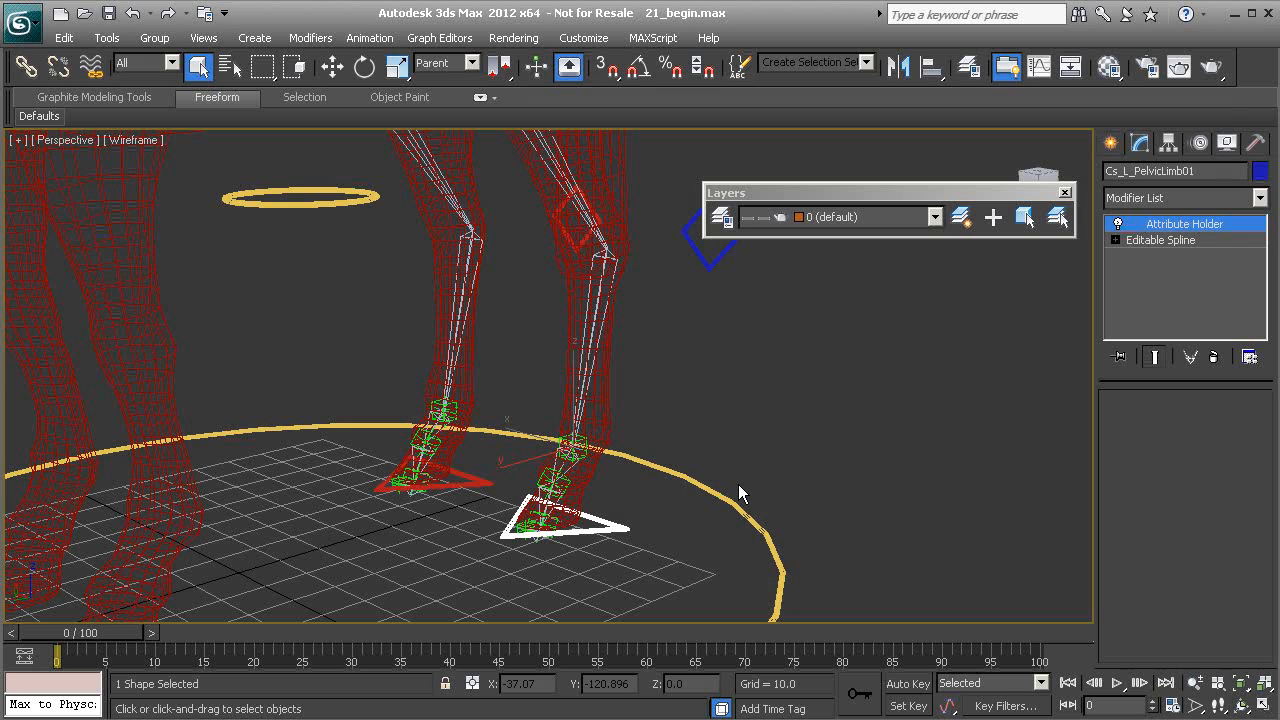
click(1175, 196)
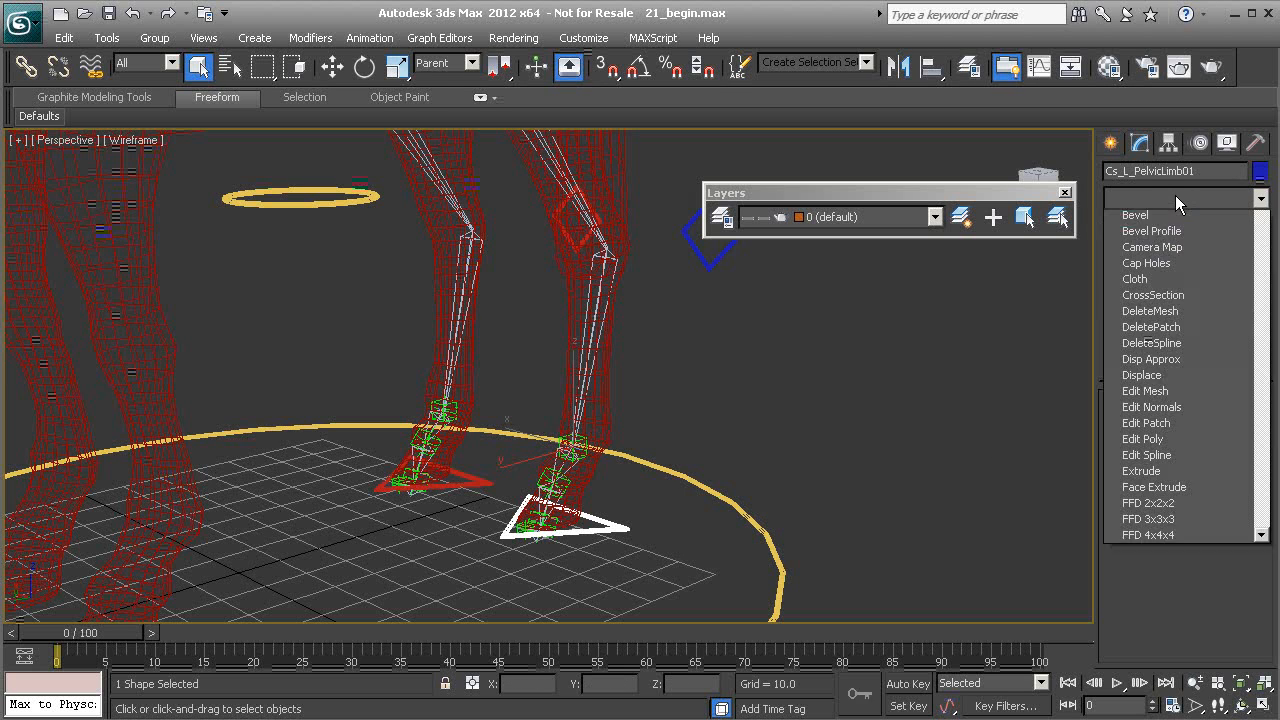
click(1178, 206)
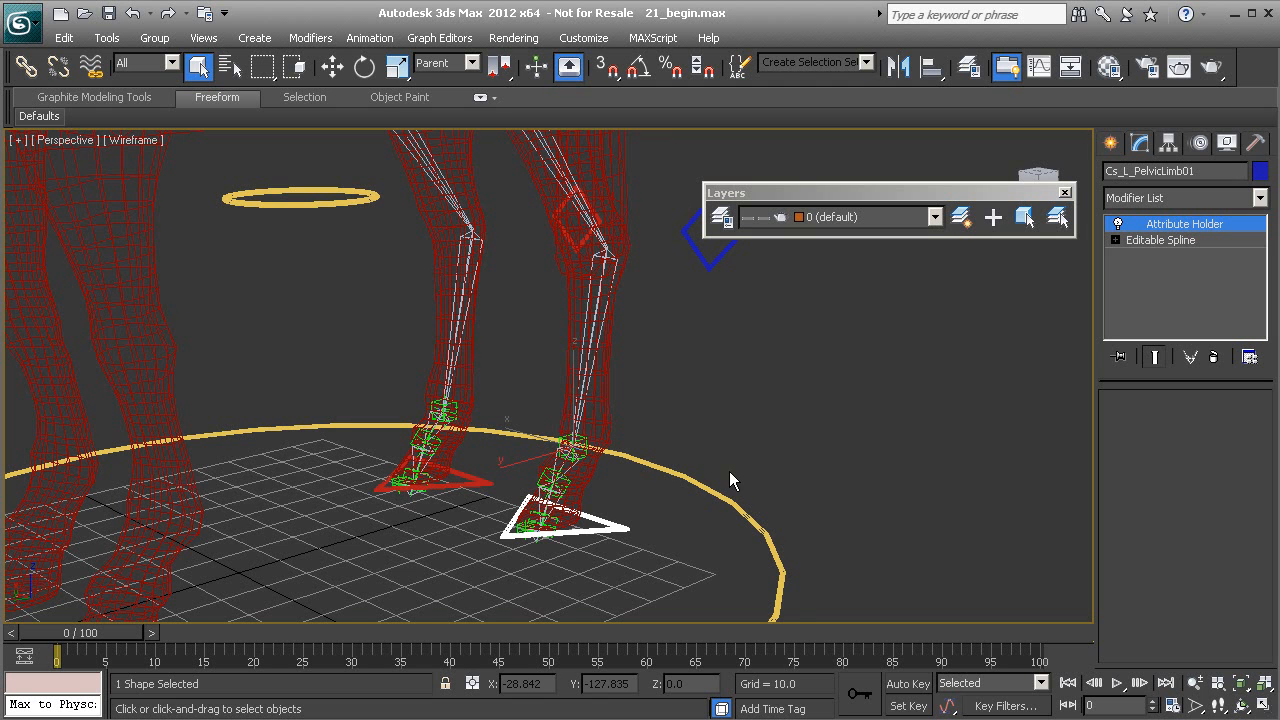
alt+middle_drag(713, 425, 704, 418)
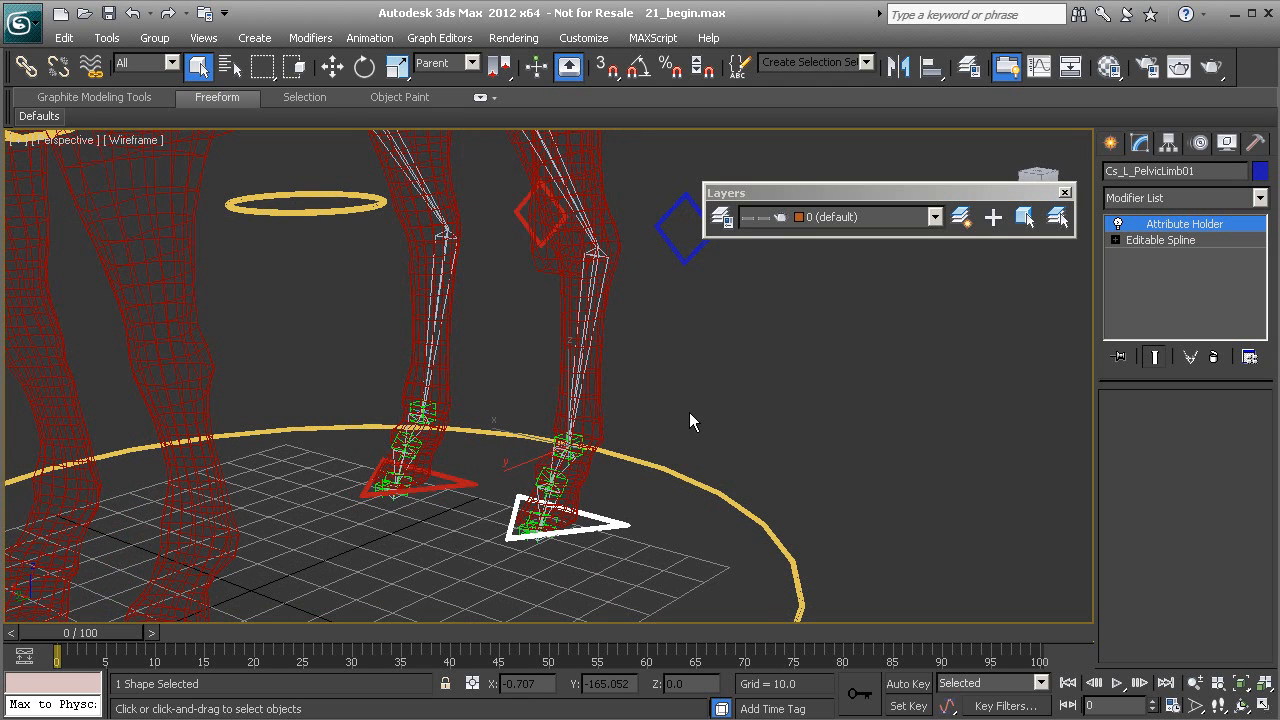
Step: Rename the Attribute Holder modifier as Extra Controls
right_click(1157, 225)
click(1180, 230)
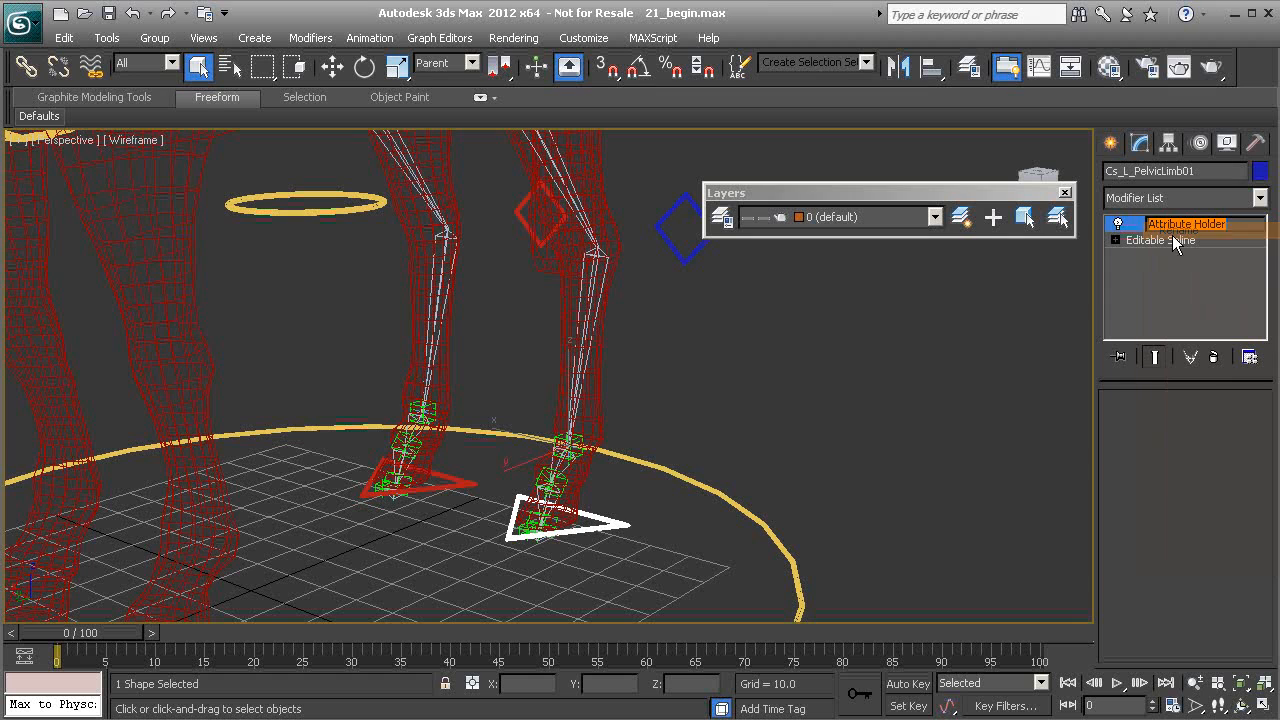
text(Extra Controls)
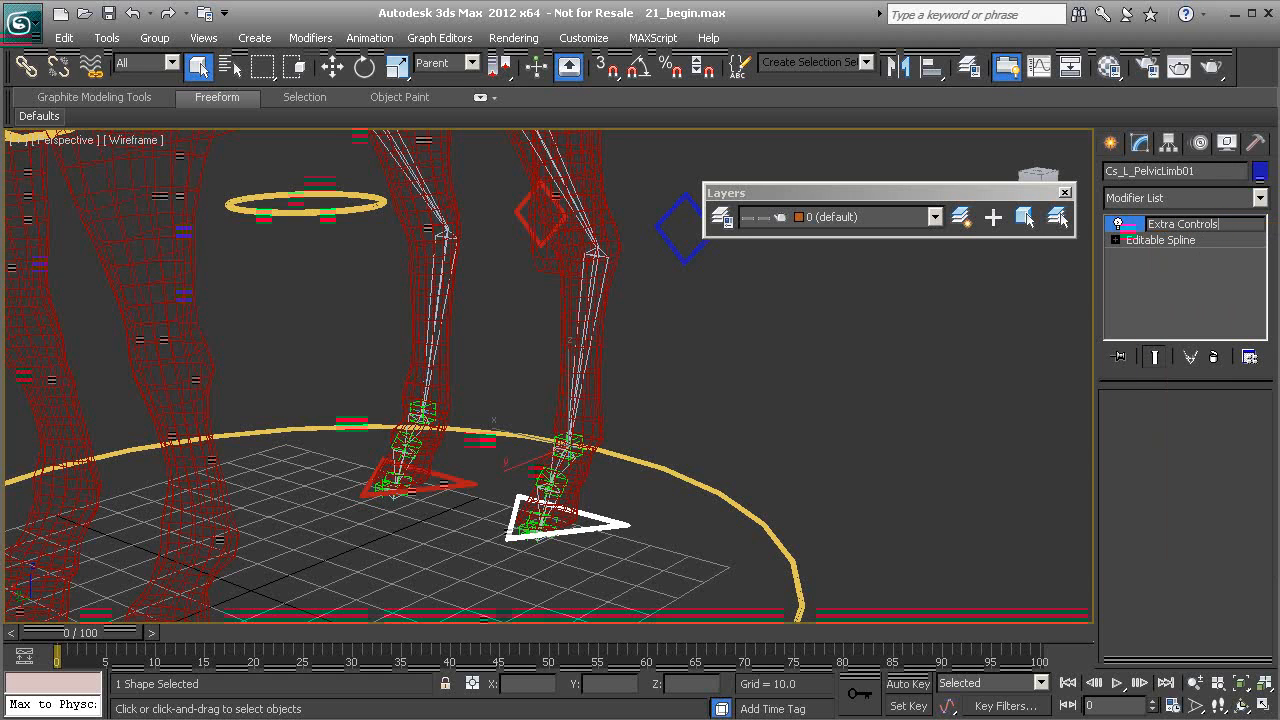
key(Return)
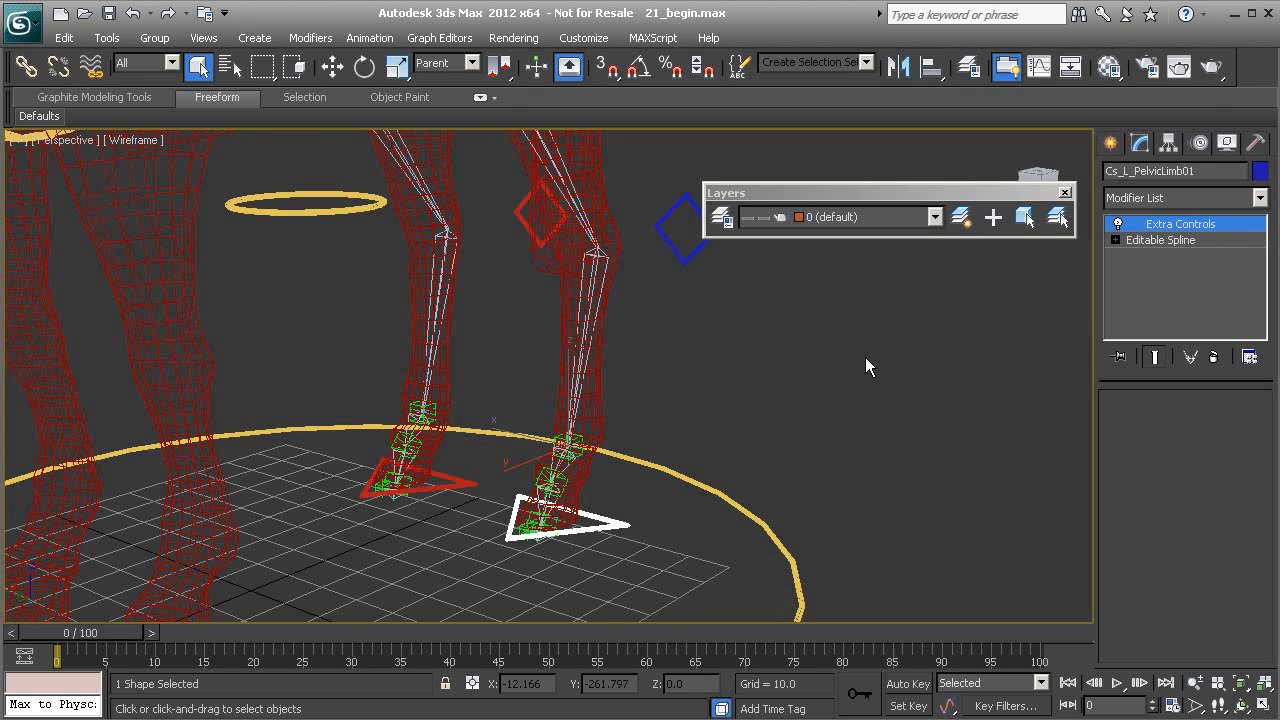
middle_drag(741, 450, 710, 432)
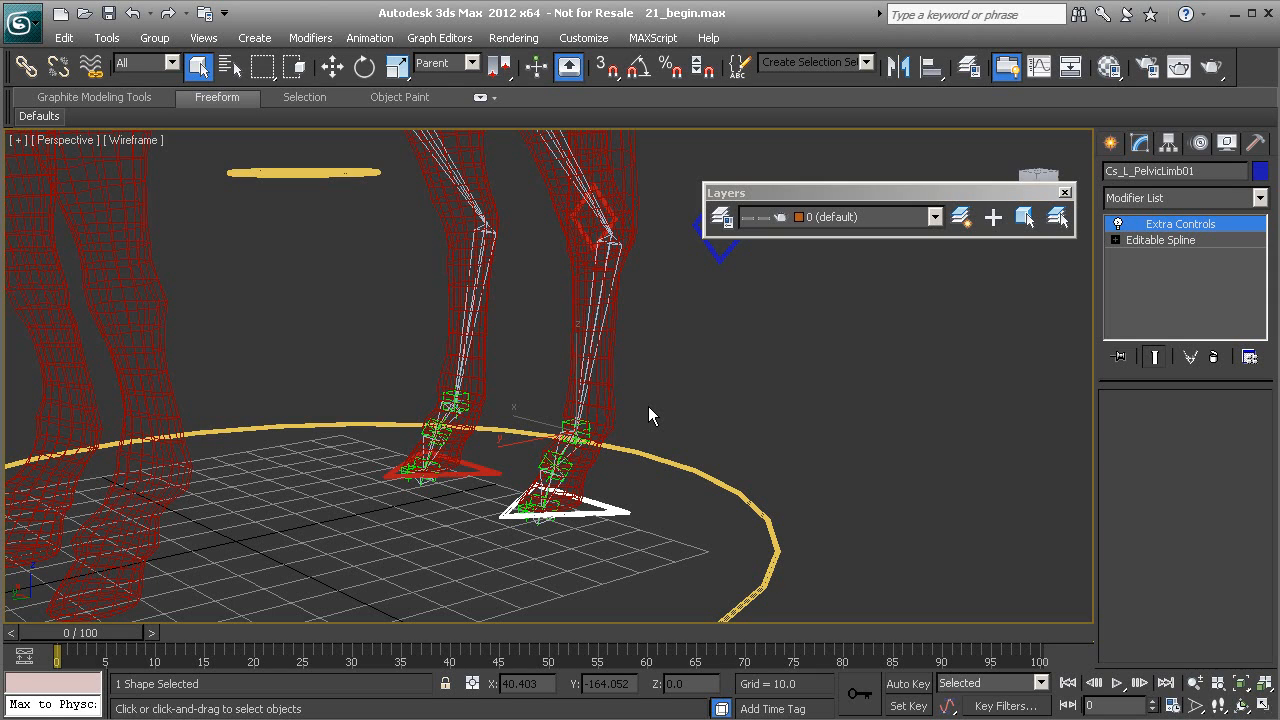
Step: Use the Parameter Editor to add a String EditText attribute named fetlock with the default text "secondary control" to the Extra Controls modifier
key(alt+1)
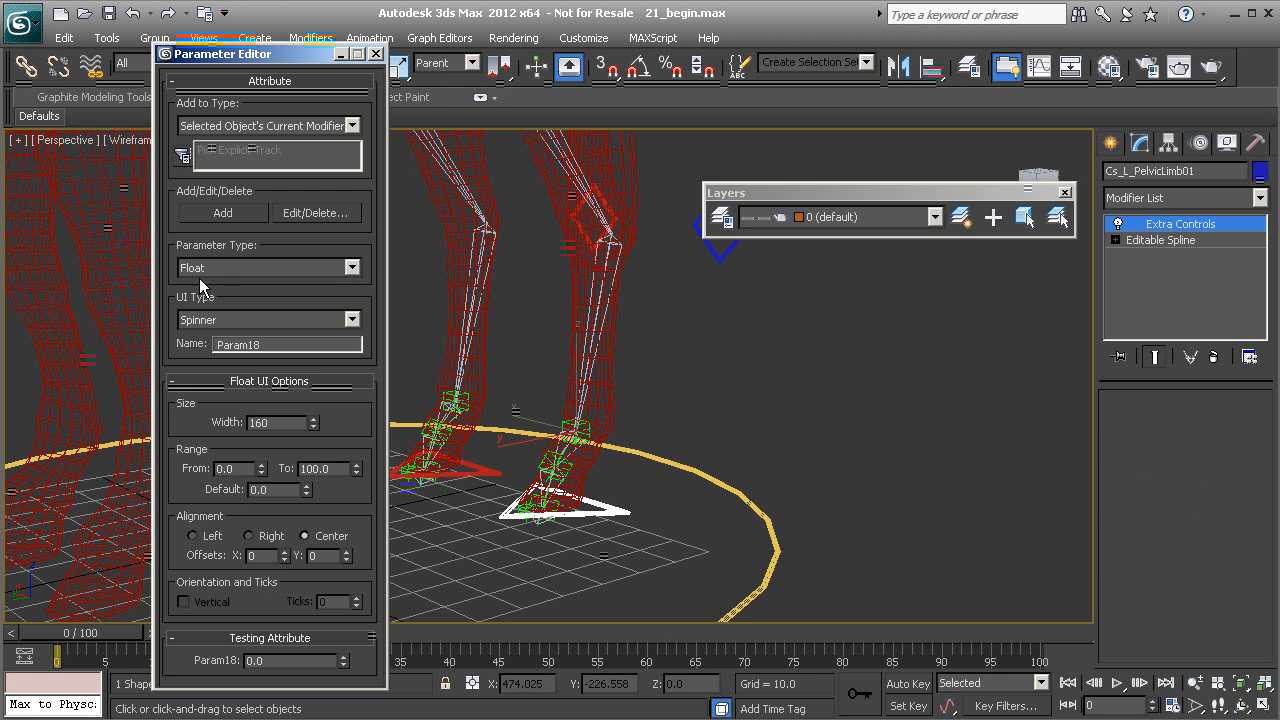
click(224, 266)
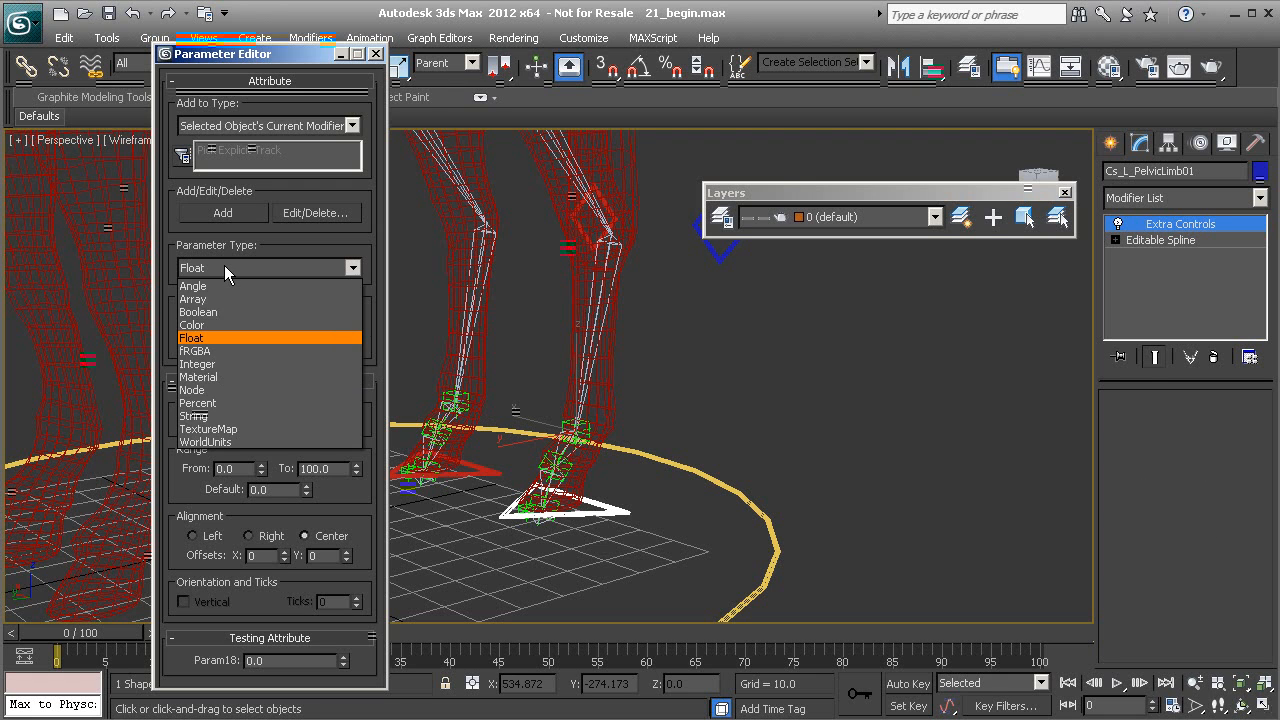
click(211, 415)
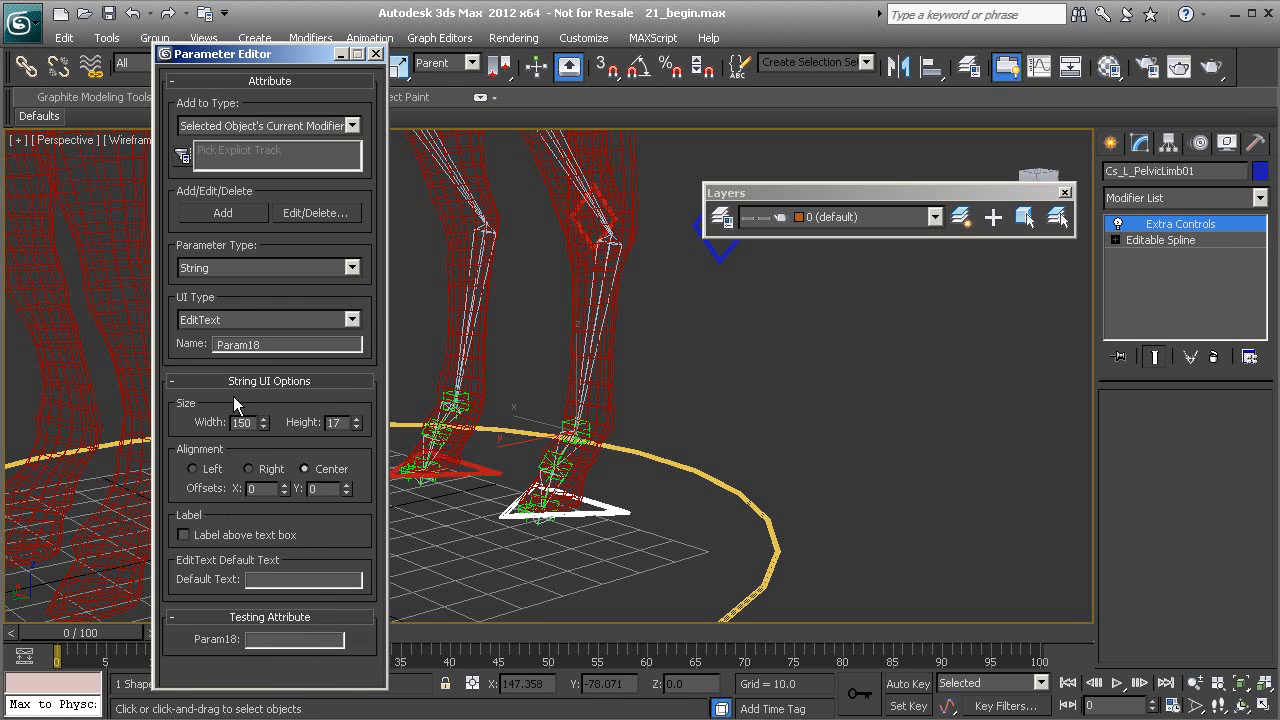
double_click(271, 345)
text(fetlock)
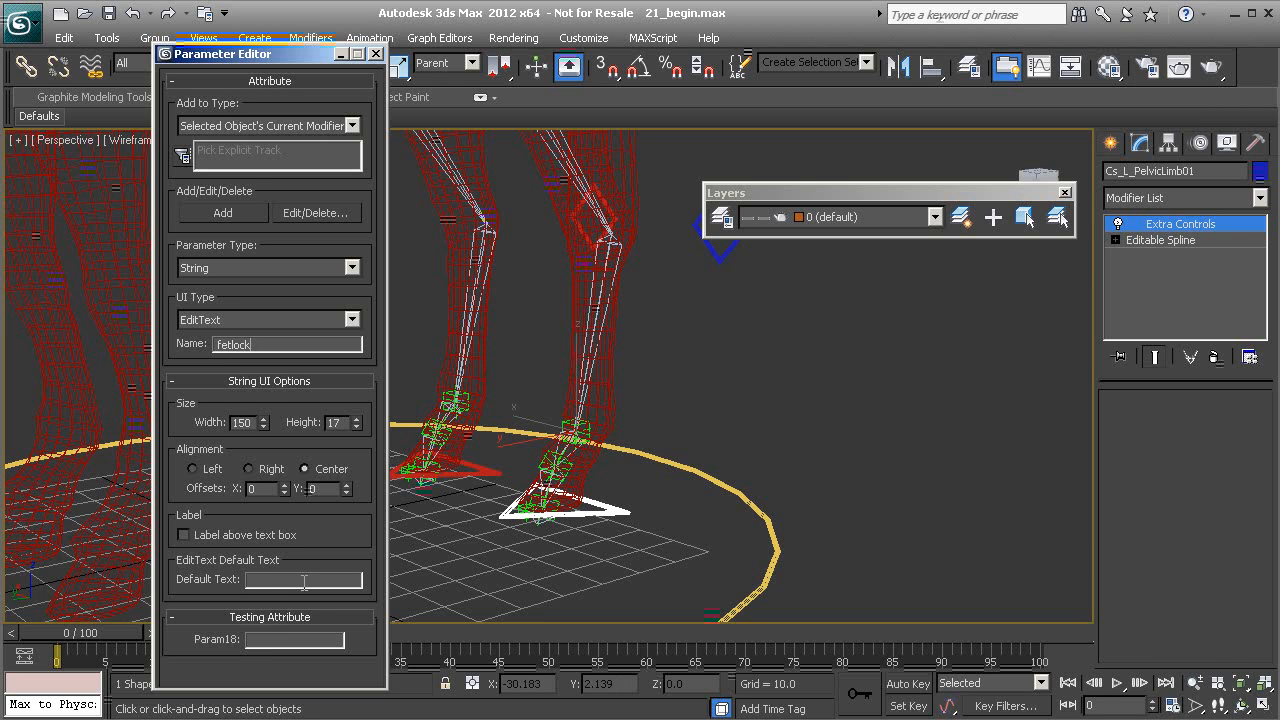
click(270, 583)
text(seco)
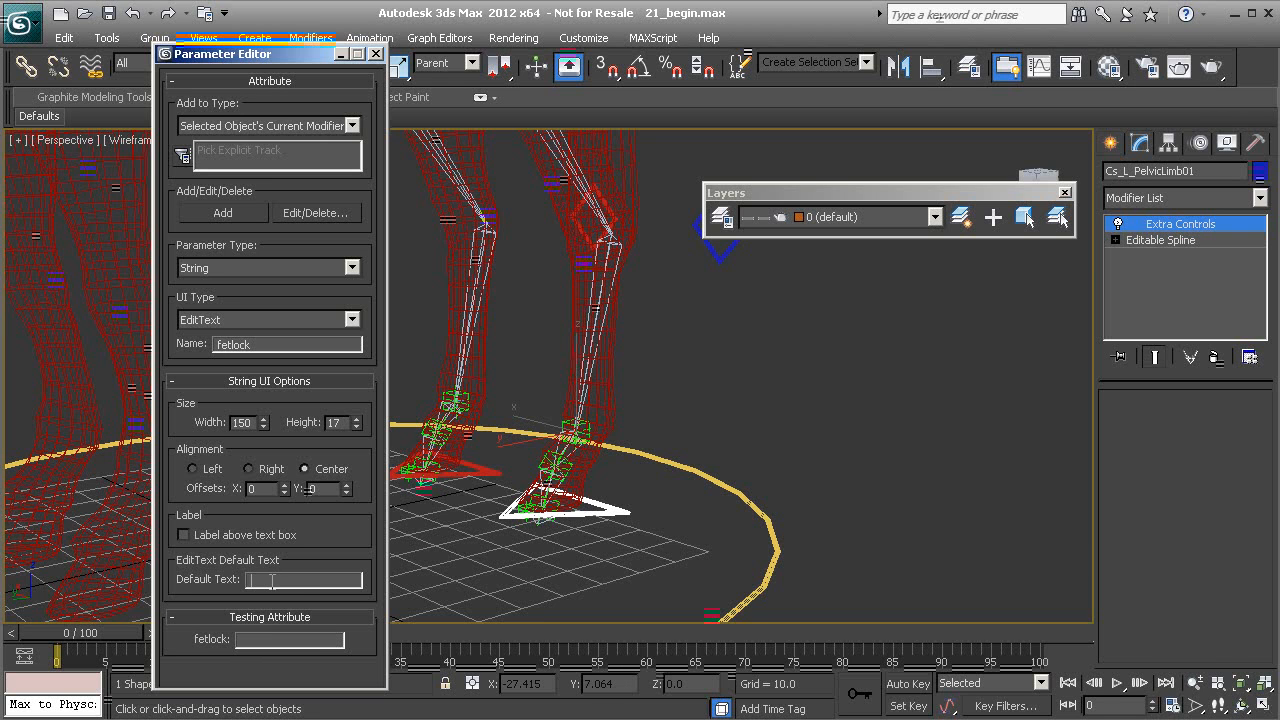
text(nda)
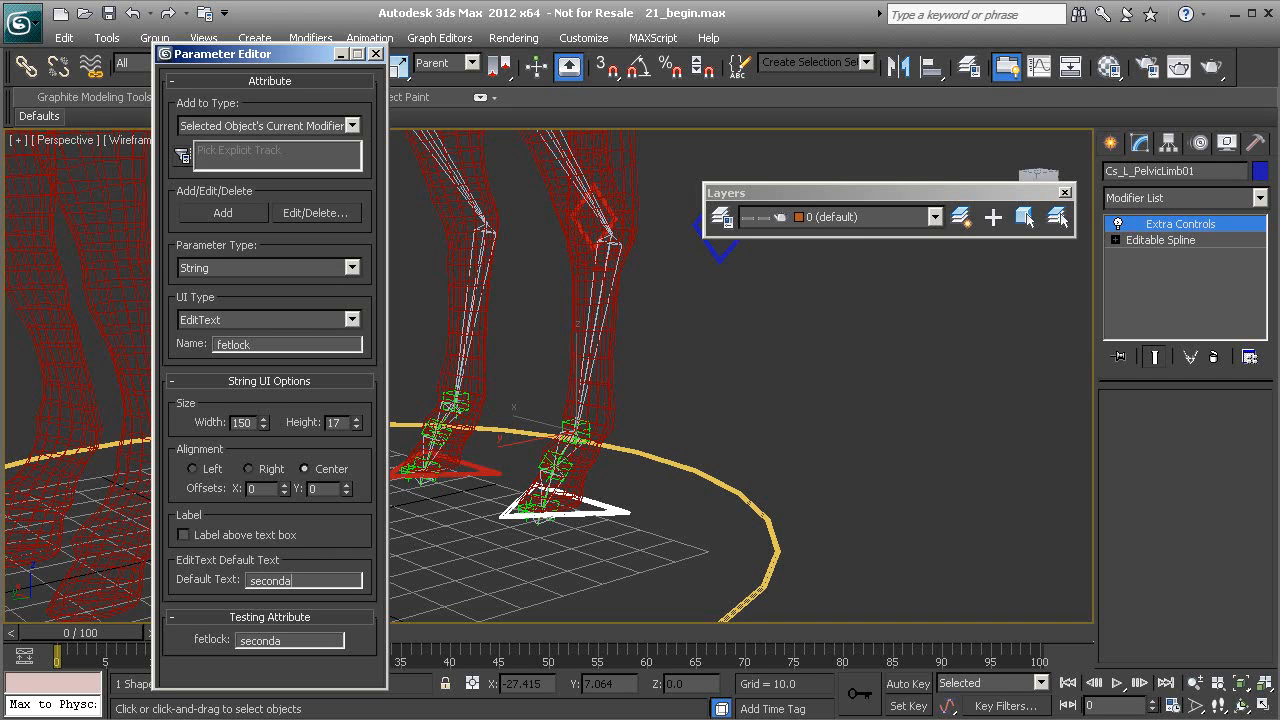
text(ry control)
click(223, 213)
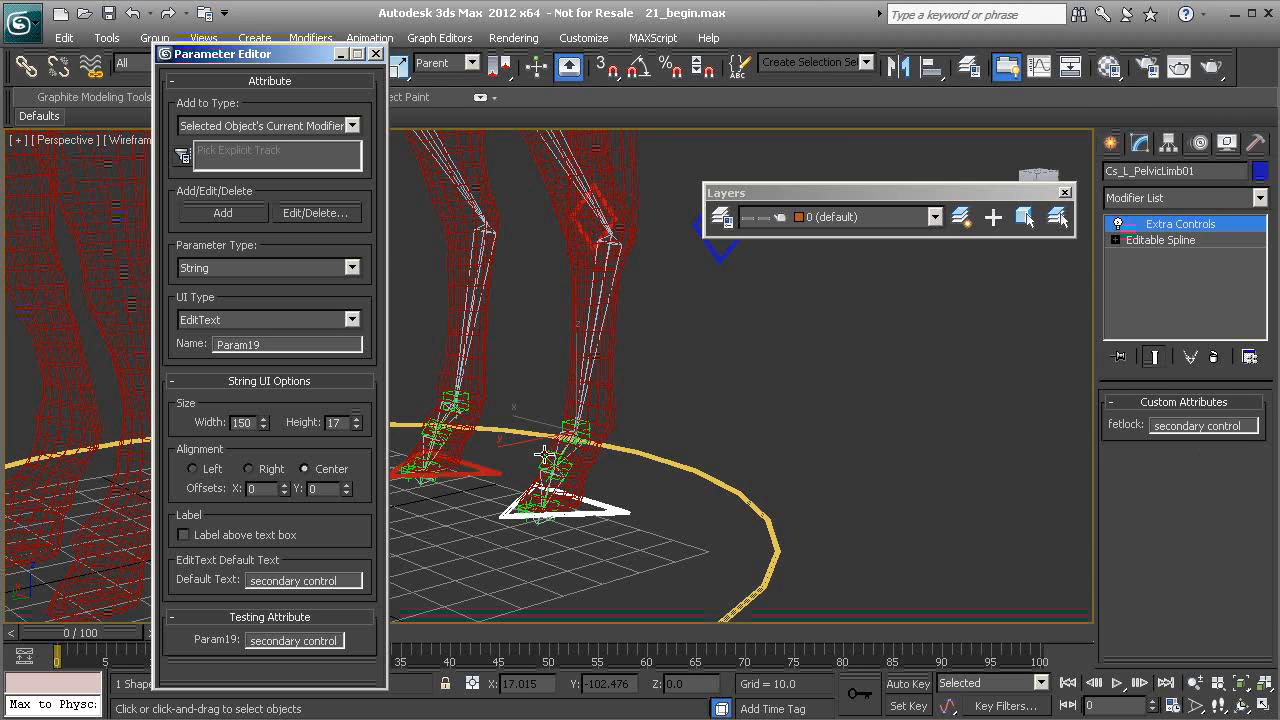
Step: Set the next custom attribute's parameter type to Float with a spinner
click(238, 268)
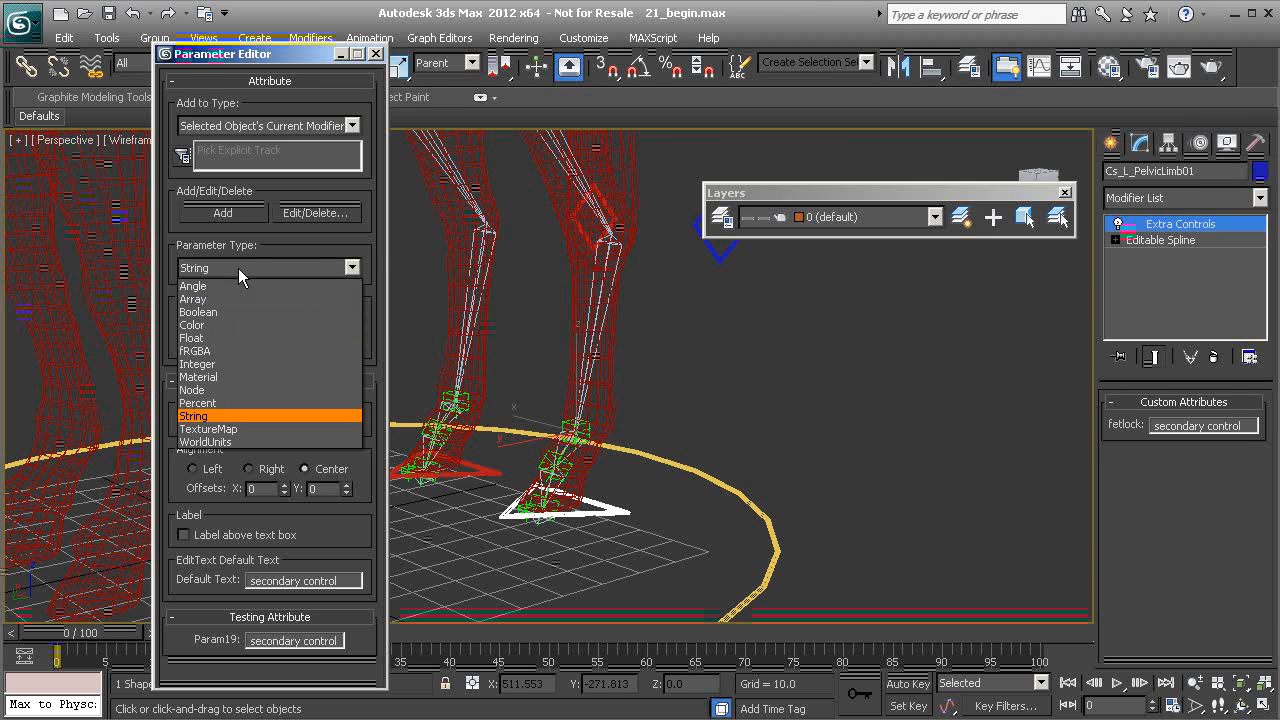
click(248, 338)
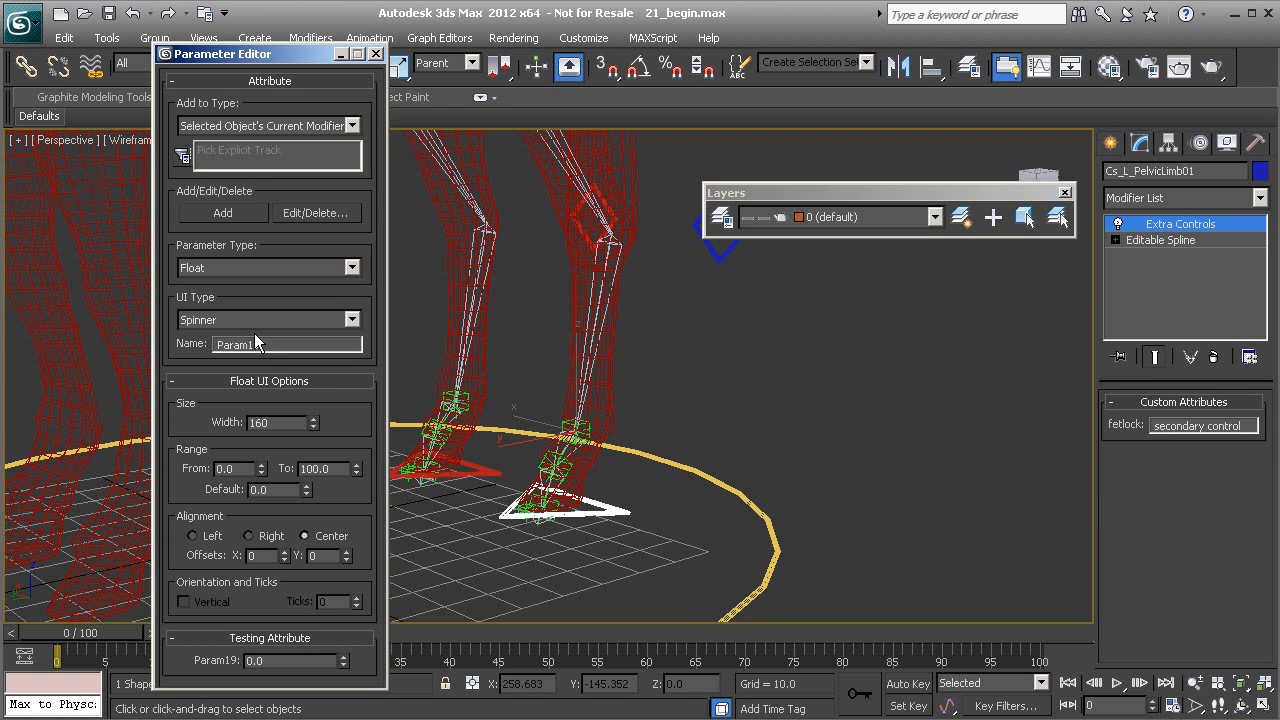
double_click(266, 351)
Step: Test-rotate the left rear pastern point helper about its Z axis to check the fetlock's roll, cancelling the rotation
alt+middle_drag(645, 456, 565, 470)
click(556, 472)
key(e)
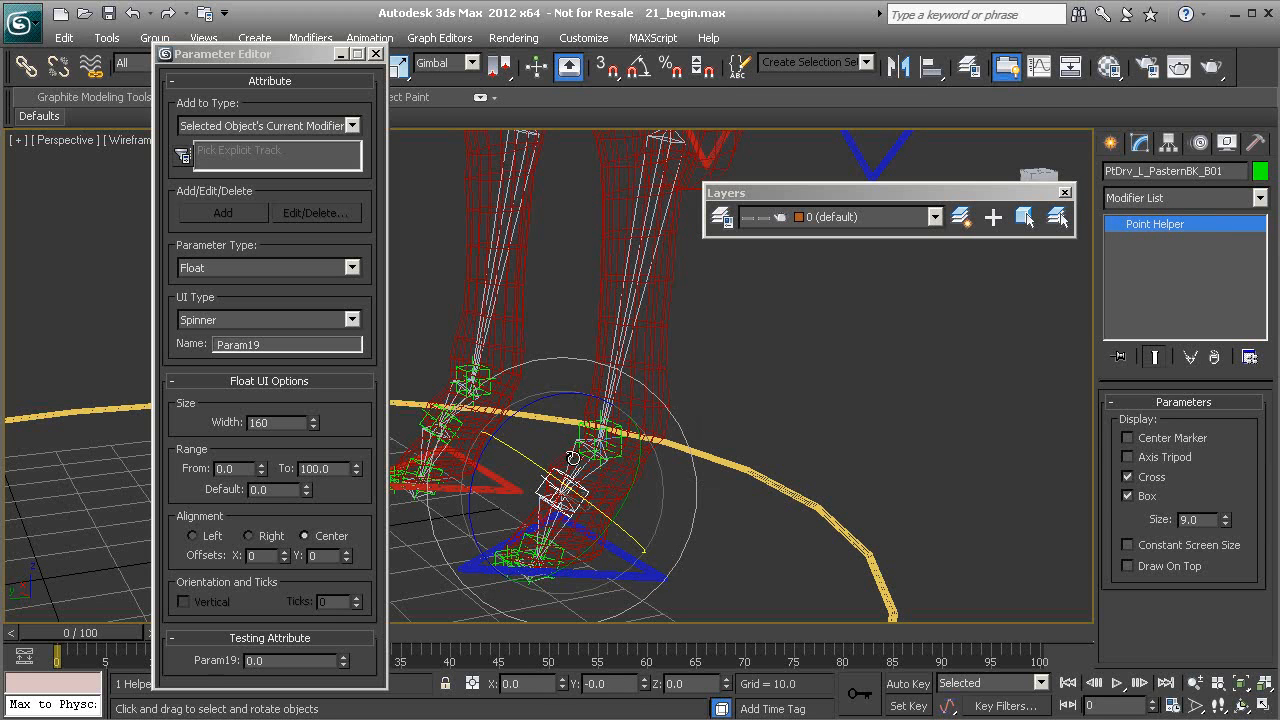
drag(559, 400, 457, 509)
right_click(457, 509)
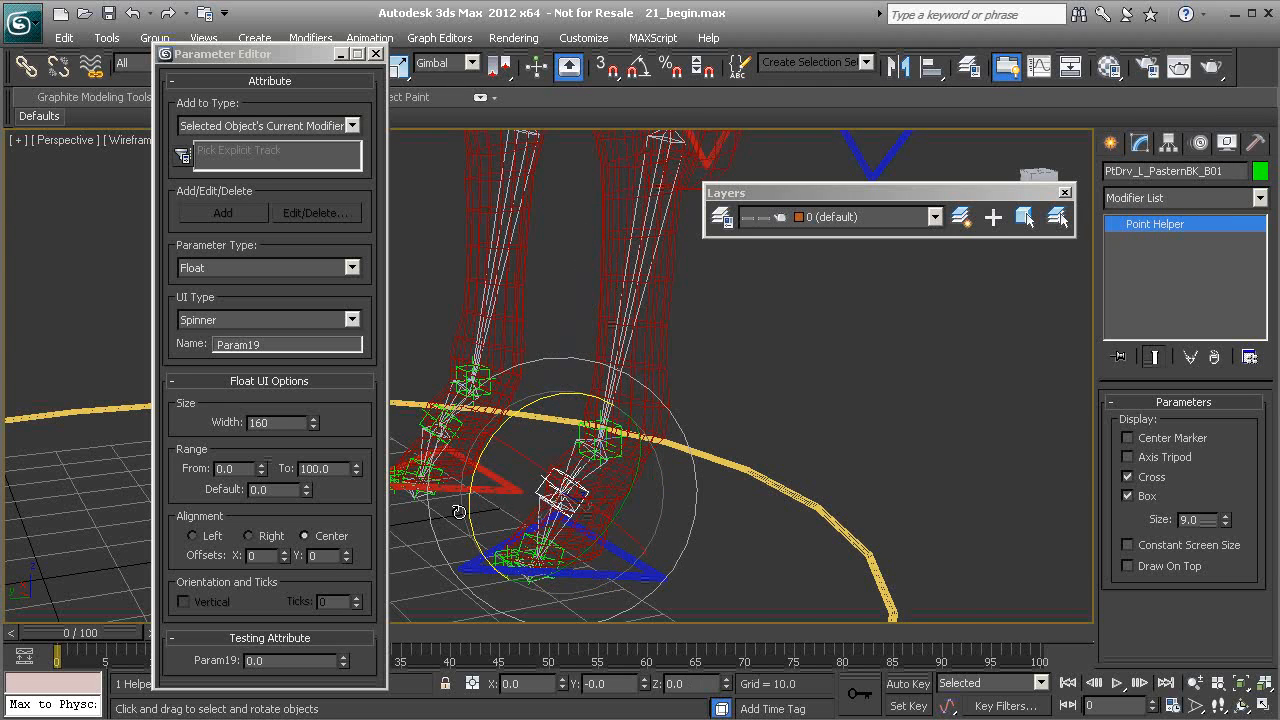
alt+middle_drag(547, 501, 566, 474)
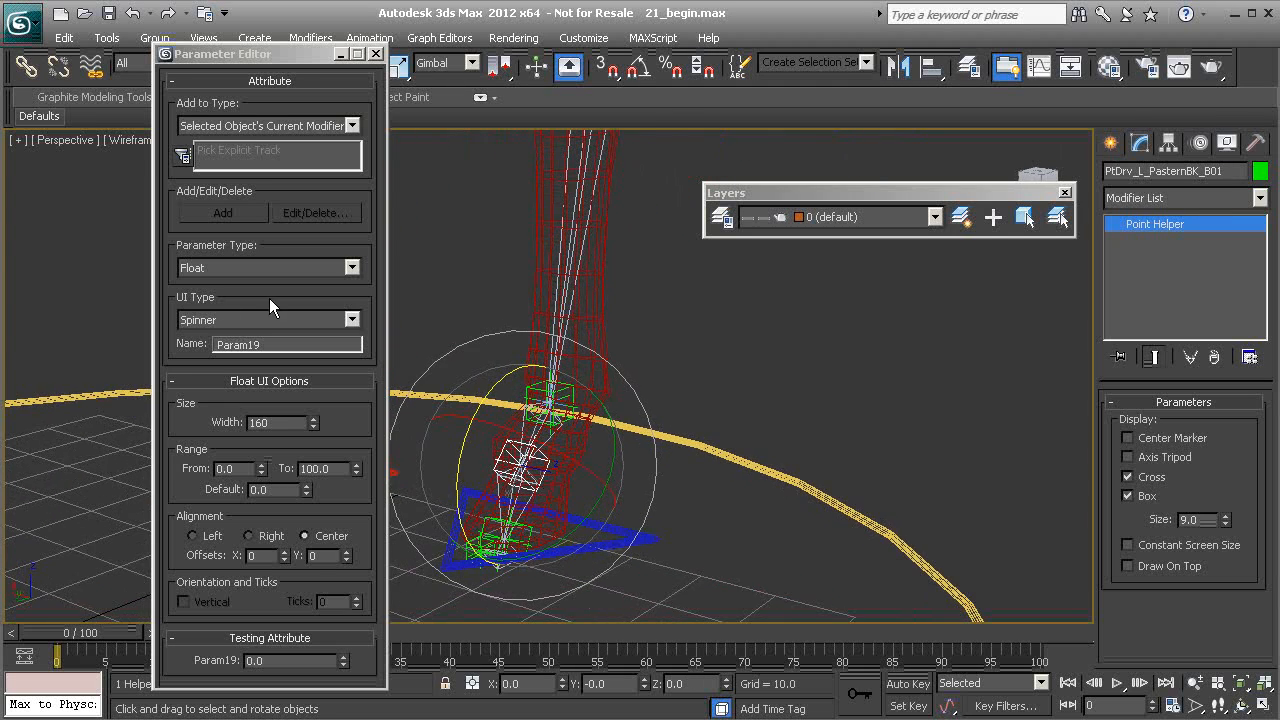
Step: Add a Float spinner attribute named fetlock_roll, ranging from -360 to 360, to the left pelvic limb control's Extra Controls modifier
click(645, 540)
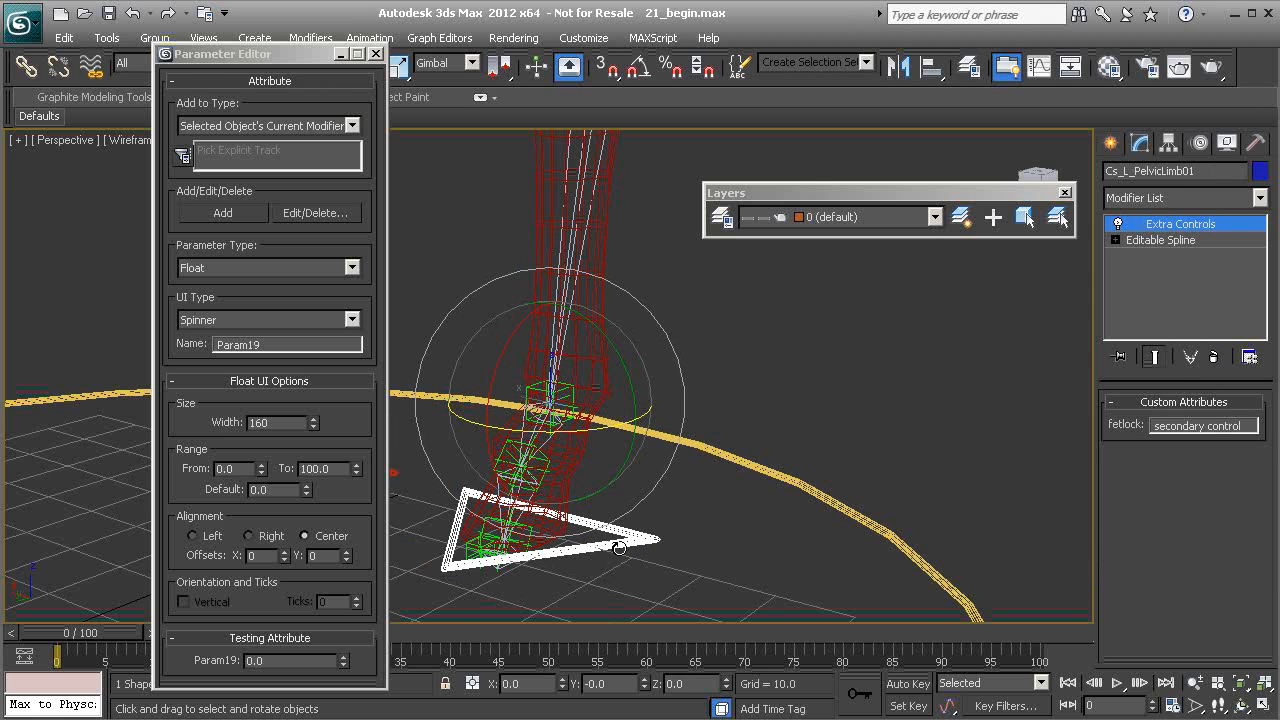
double_click(277, 346)
text(fetlock)
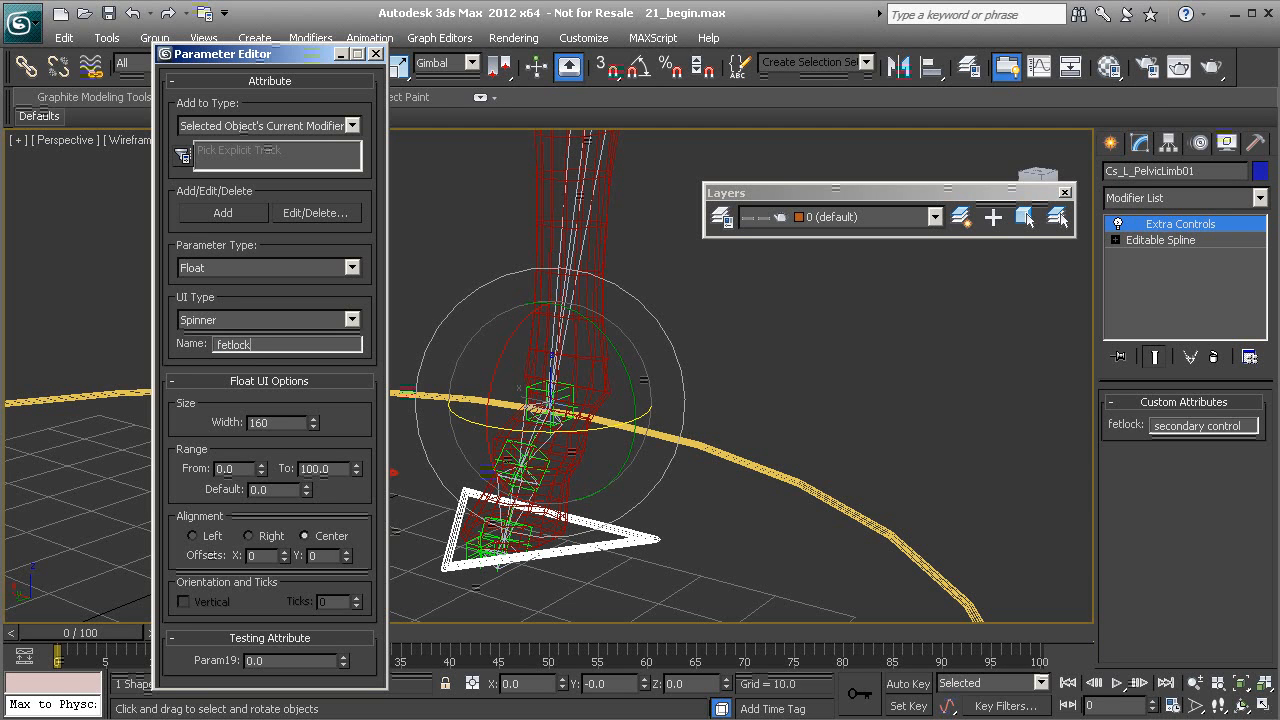
text(_roll)
click(227, 470)
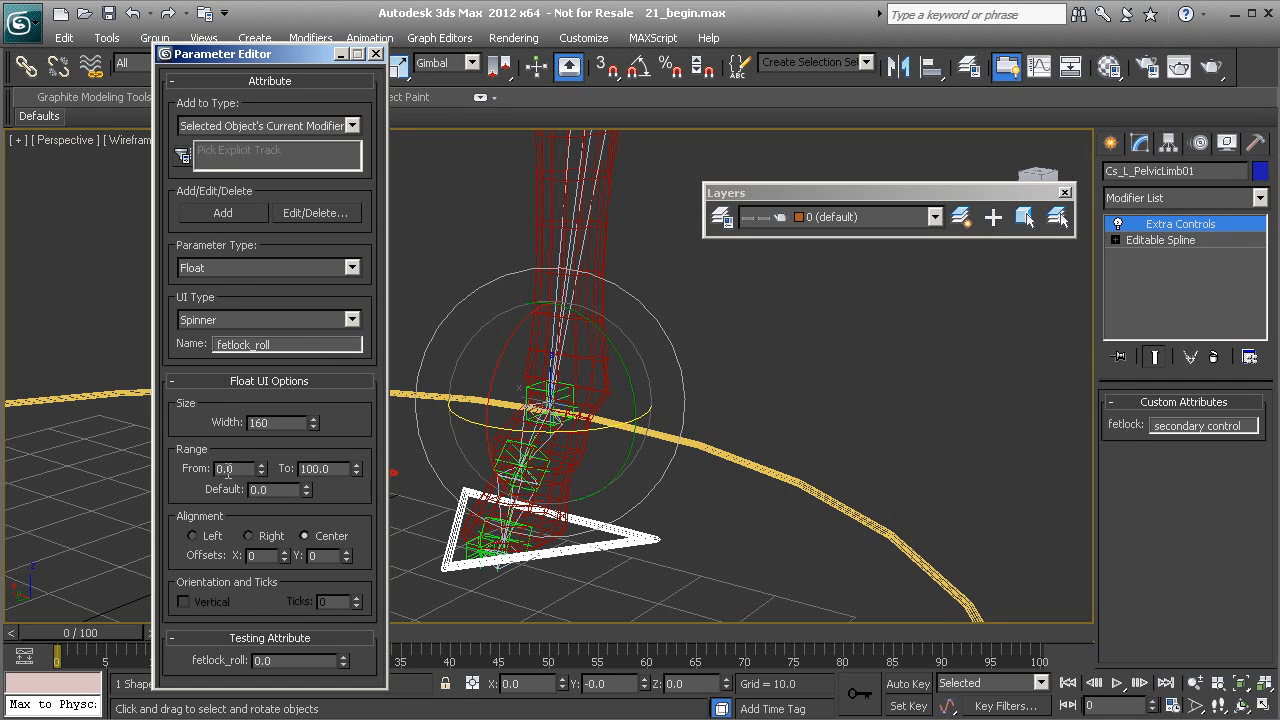
double_click(227, 470)
text(-360)
double_click(328, 470)
text(360)
click(213, 215)
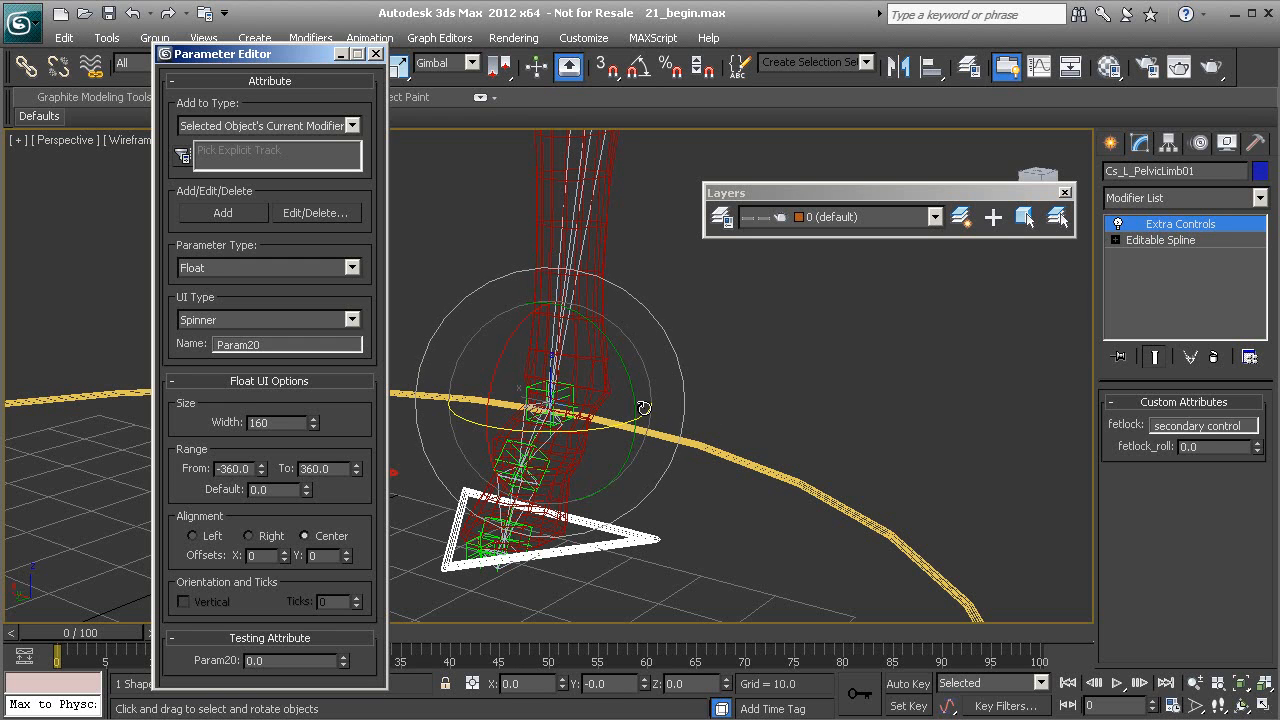
Step: Test-rotate the left rear pastern point helper about its Y axis to check the fetlock's tilt, and undo the rotation
click(811, 369)
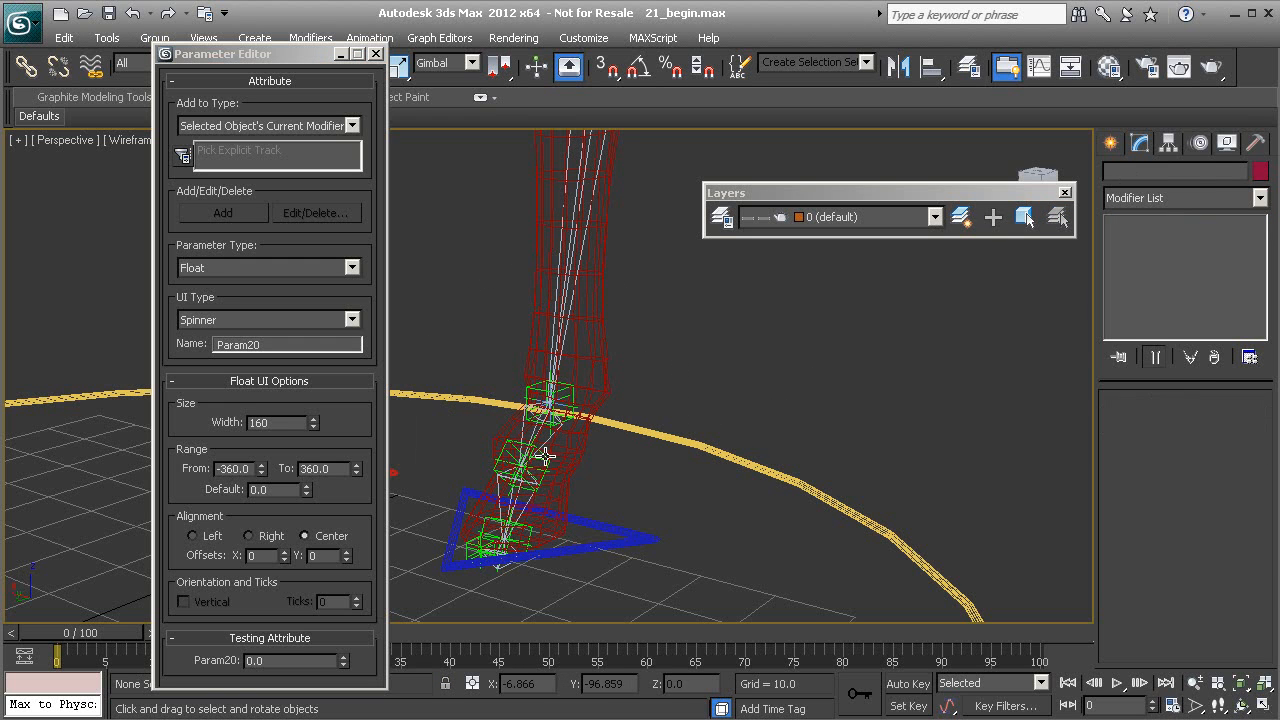
click(532, 452)
drag(615, 465, 567, 552)
key(ctrl+z)
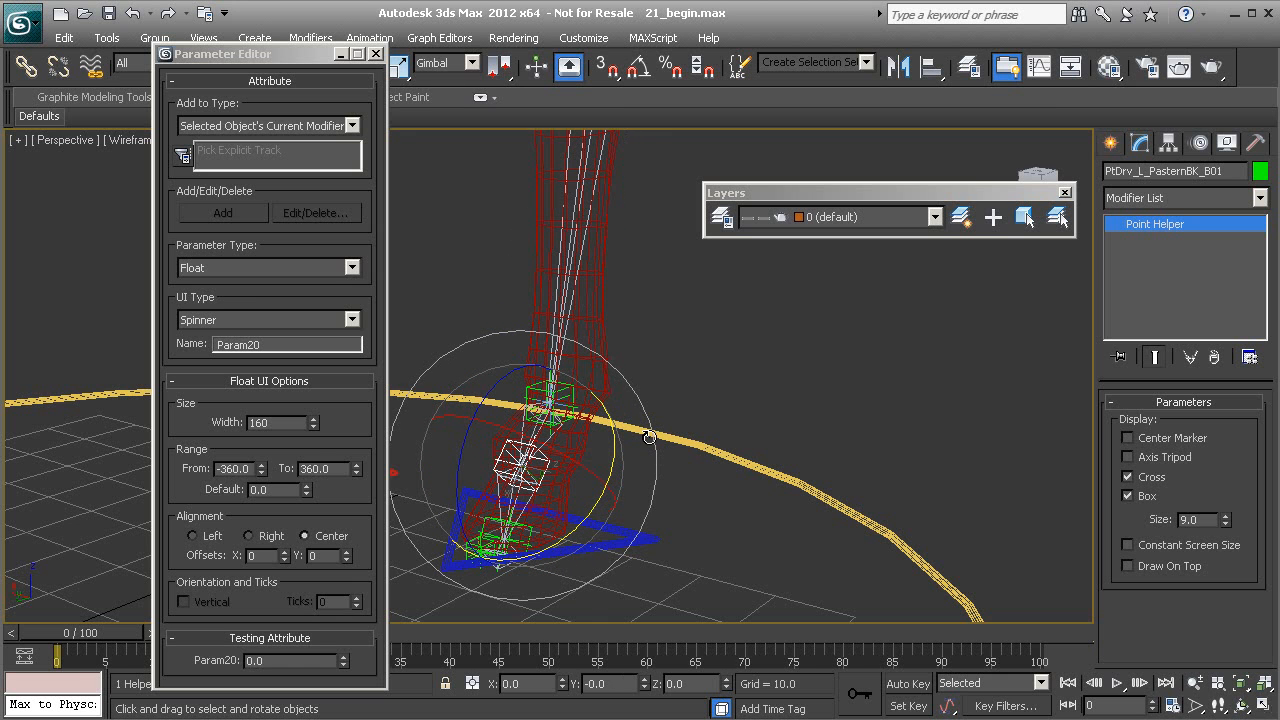
Step: Add a Float spinner attribute named fetlock_tilt to the left pelvic limb control with the same -360 to 360 range
click(643, 539)
double_click(250, 345)
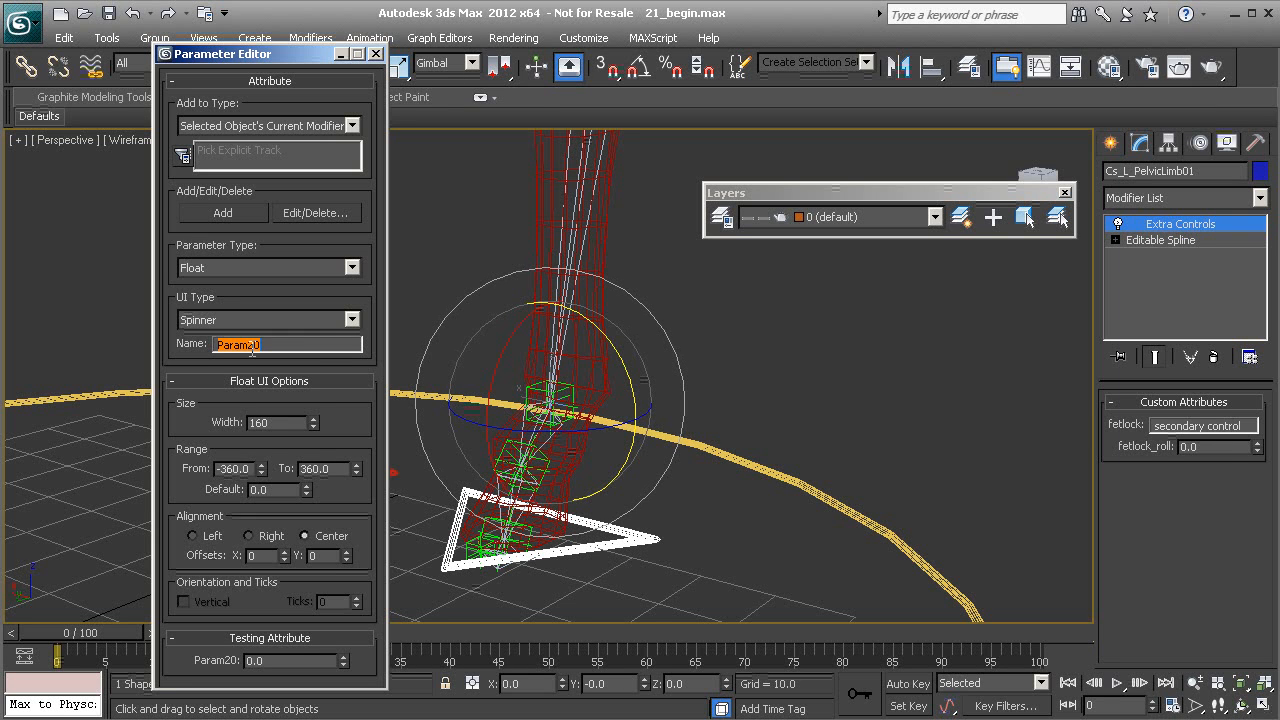
text(fetl)
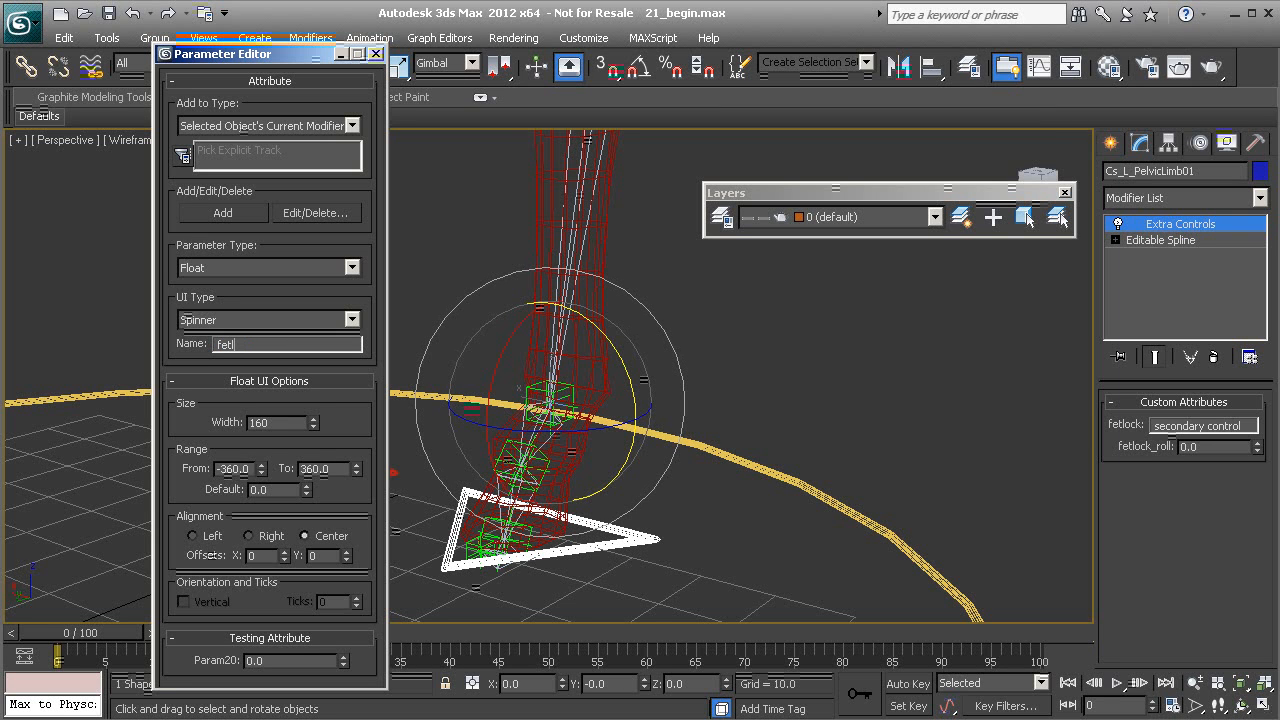
text(ock_tilt)
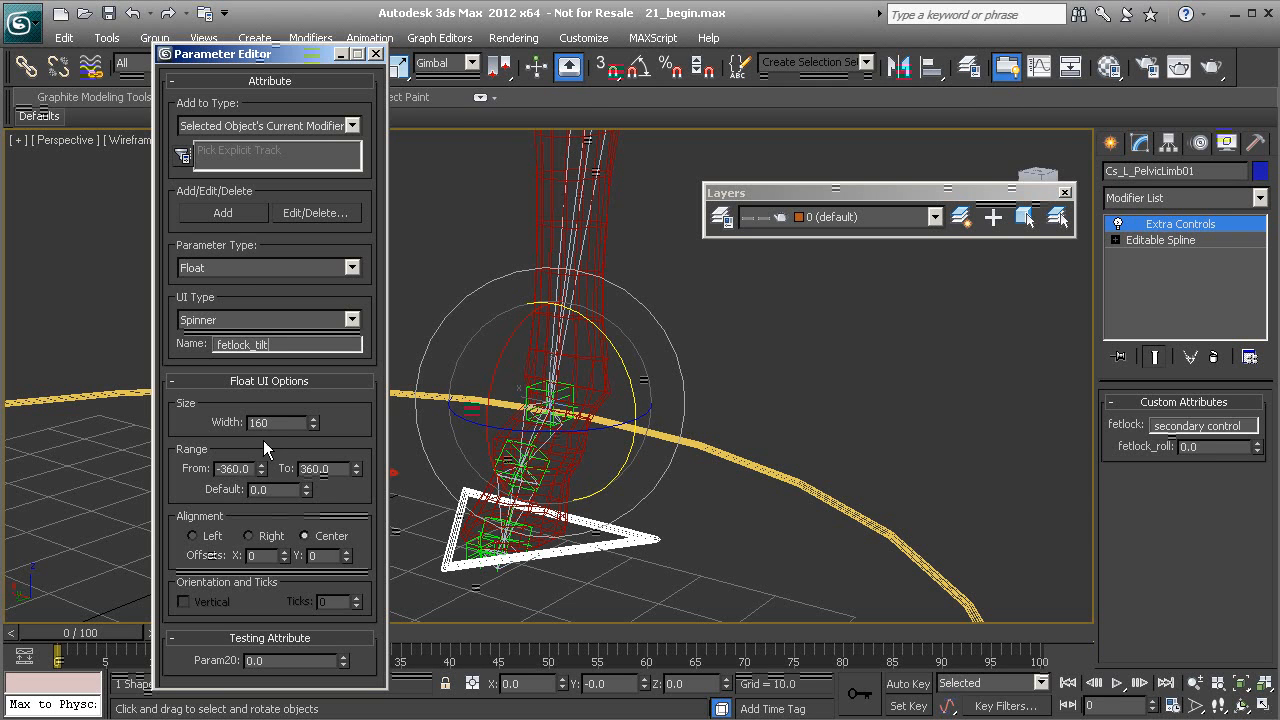
click(228, 215)
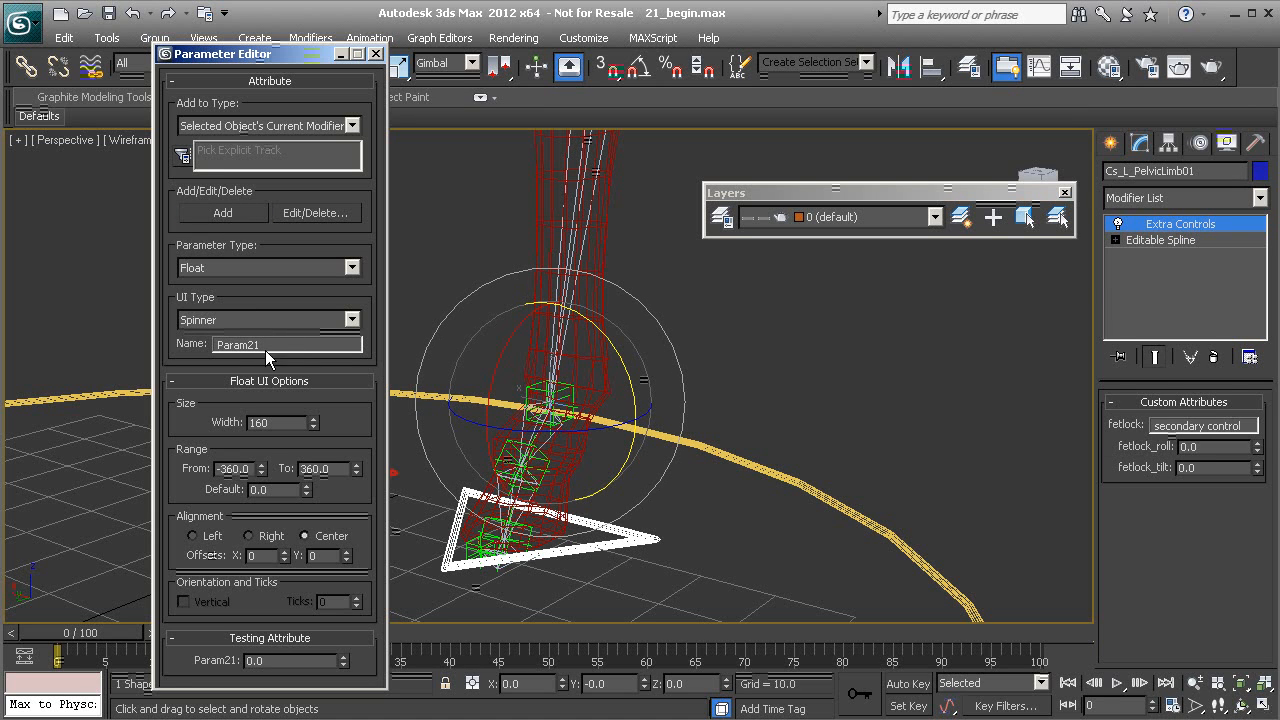
Step: Add a String EditText attribute named hoof with the default text "secondary control" to the left pelvic limb control
click(237, 267)
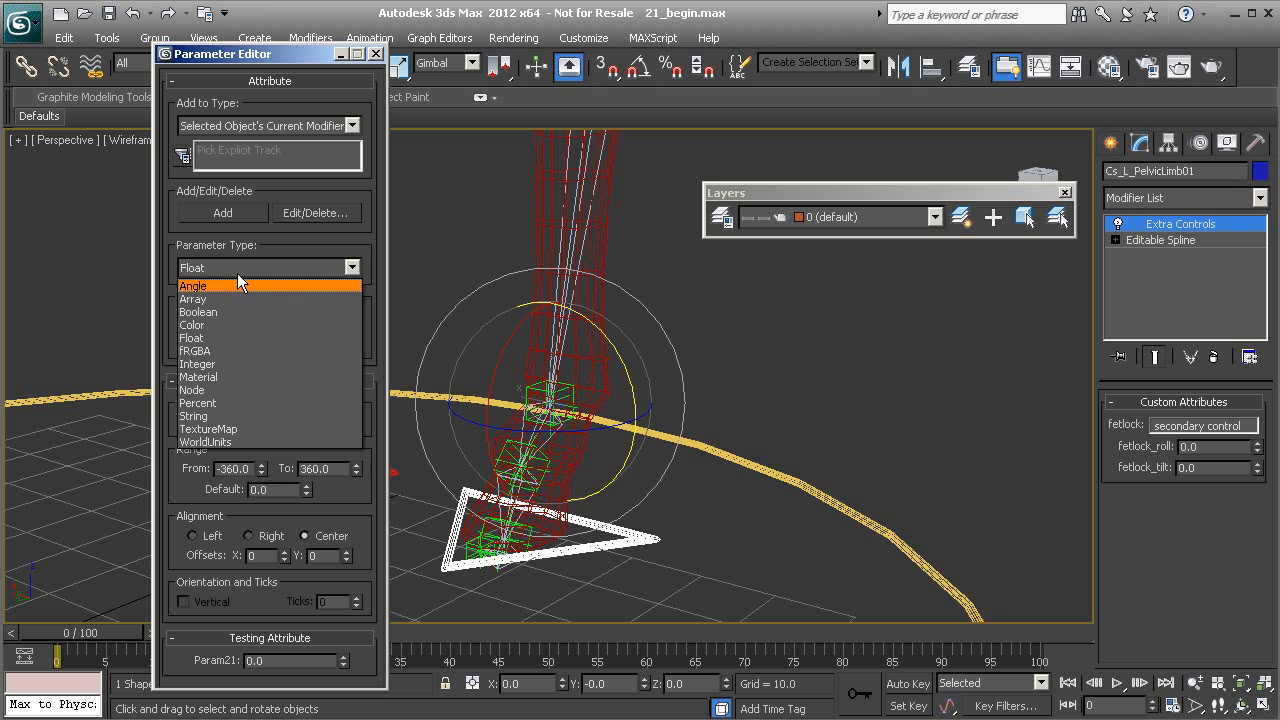
click(247, 416)
double_click(259, 345)
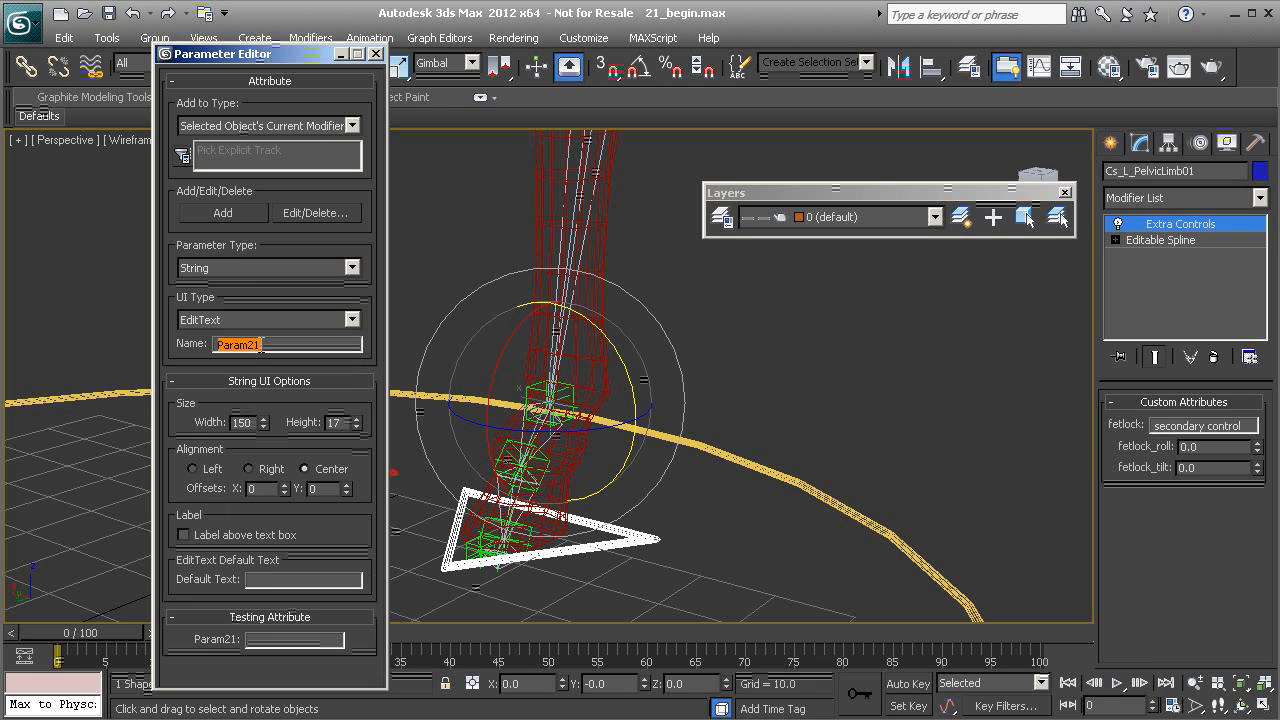
text(hoof)
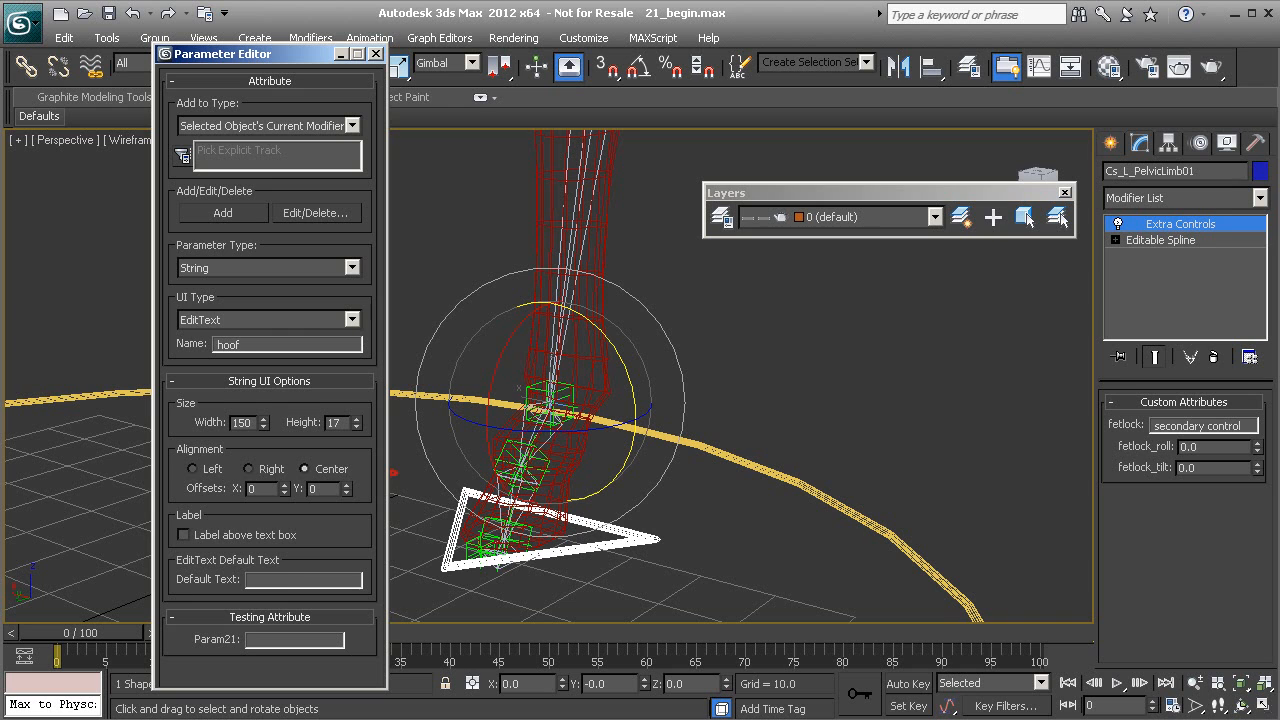
click(283, 578)
text(secondary control)
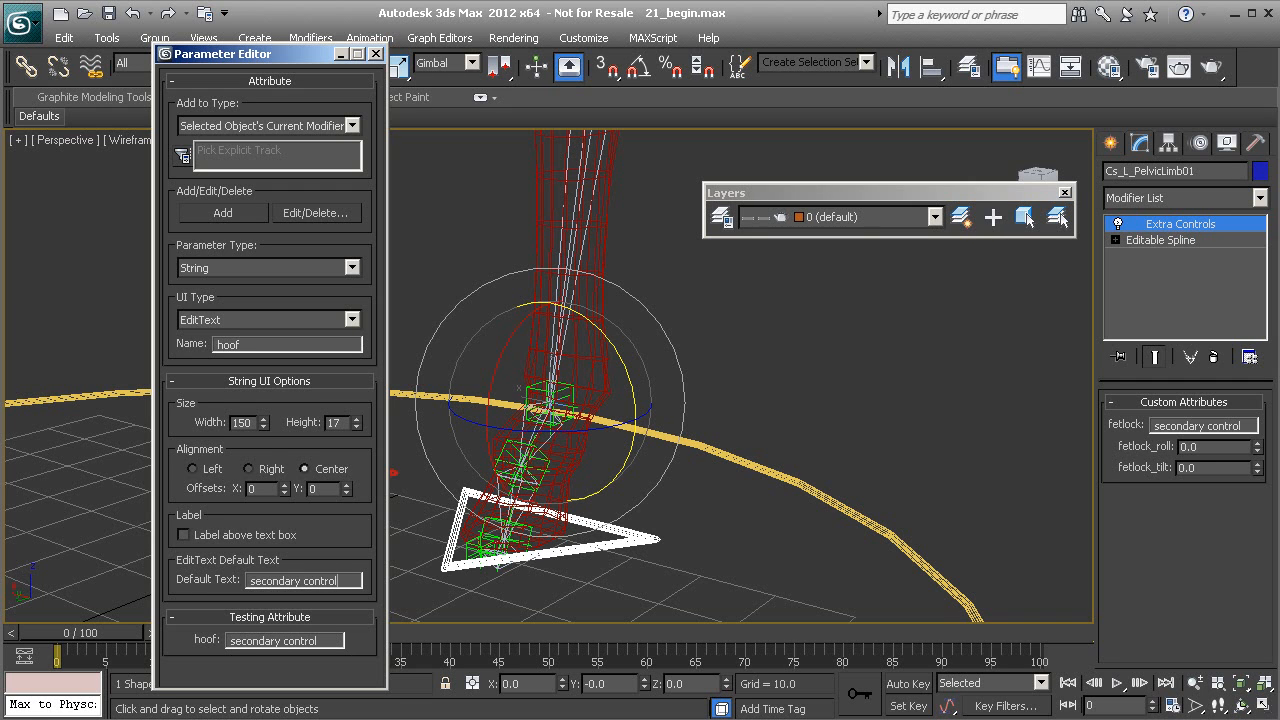
click(210, 216)
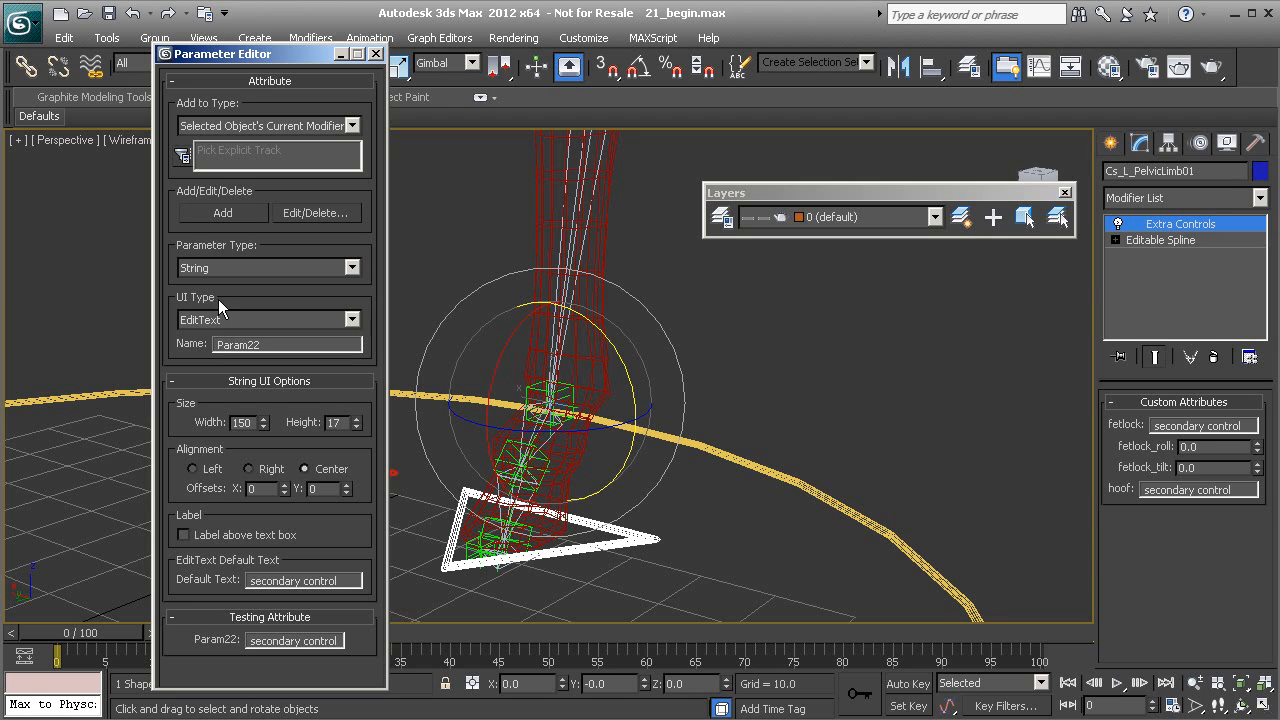
Step: Add a Float spinner attribute named hoof_roll, ranging from -360 to 360, to the left pelvic limb control's Extra Controls modifier
click(267, 272)
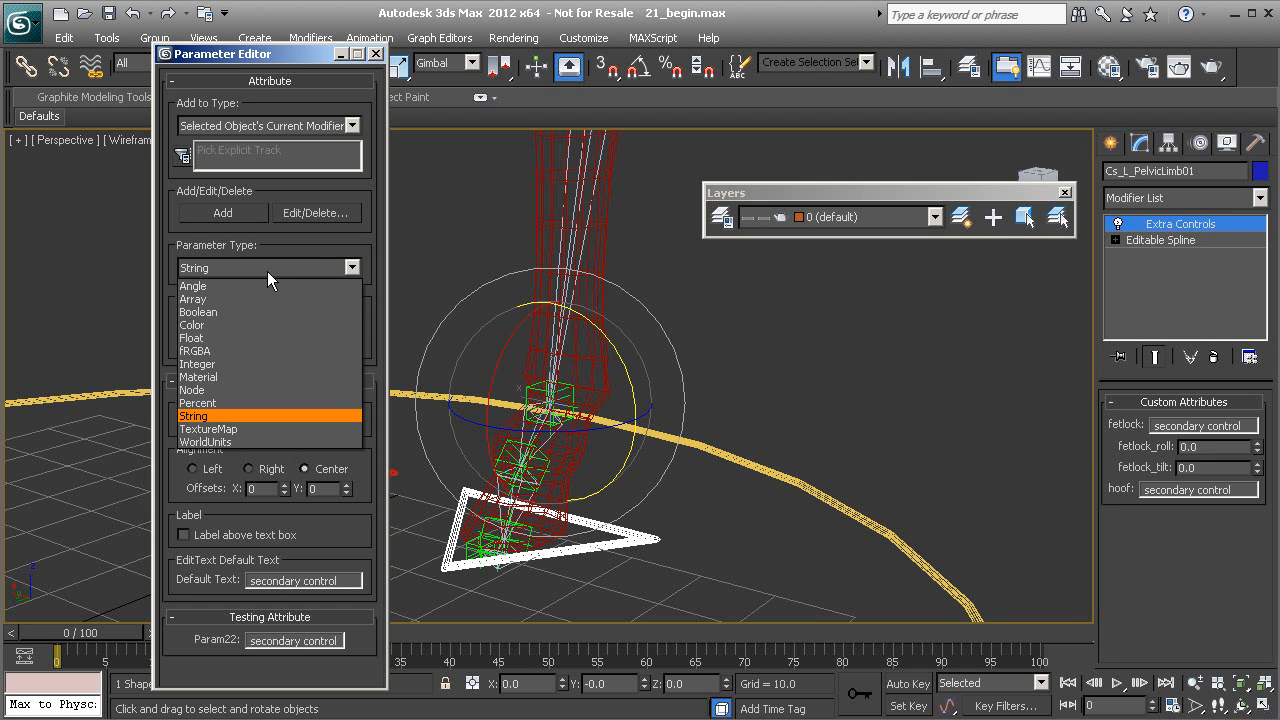
click(267, 337)
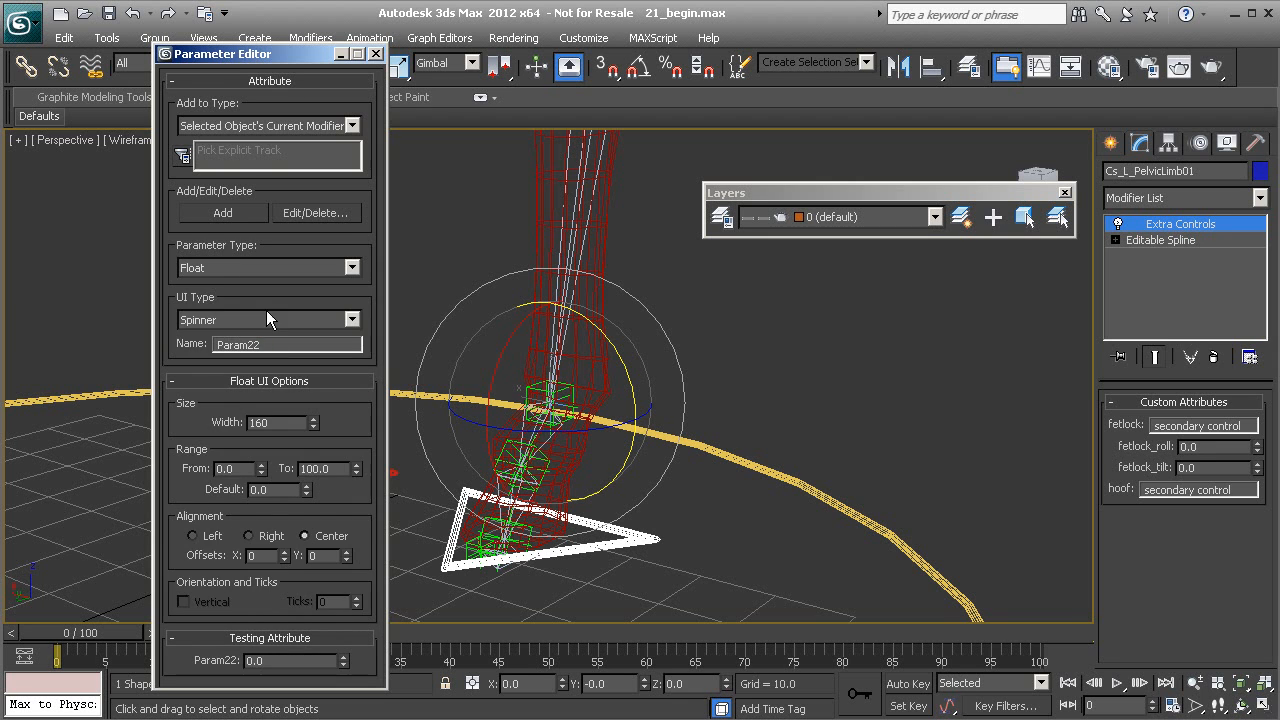
double_click(266, 347)
text(hoof_roll)
click(229, 470)
double_click(229, 470)
text(-360)
double_click(331, 468)
text(360)
click(228, 216)
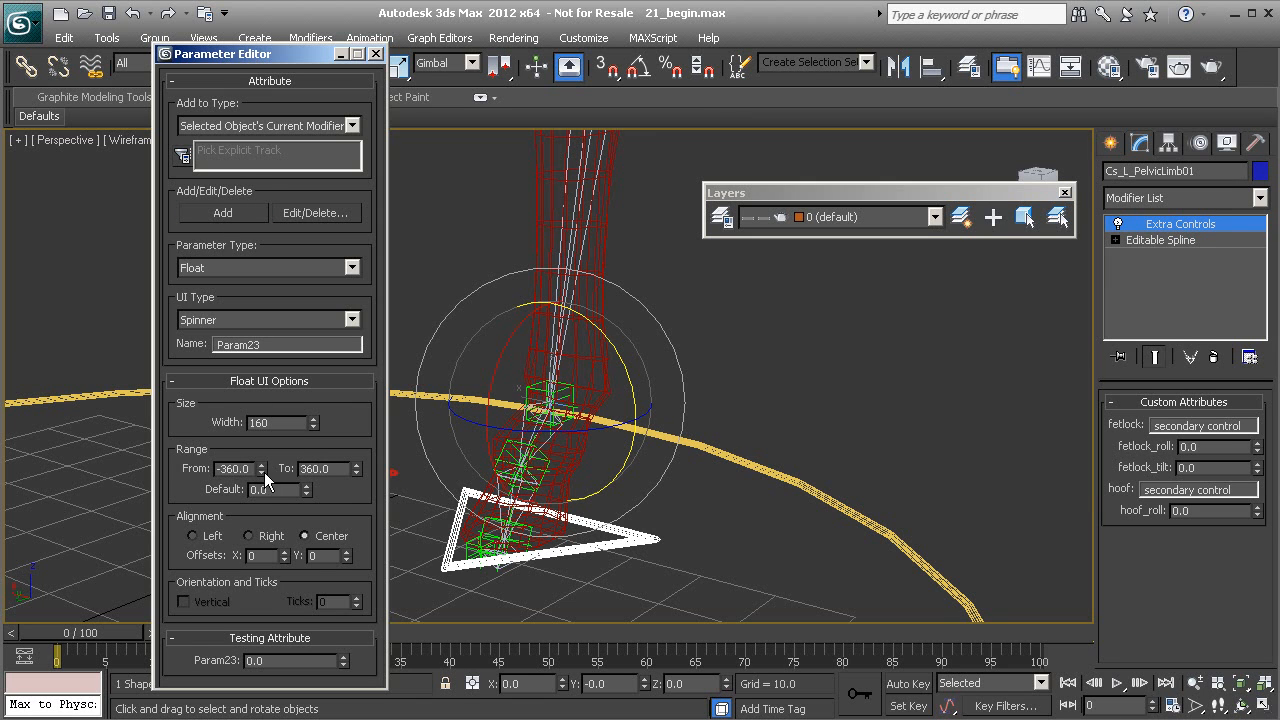
Step: Add a Float spinner attribute named hoof_tilt to the left pelvic limb control with the same -360 to 360 range
double_click(240, 345)
text(hoof_tilt)
click(222, 213)
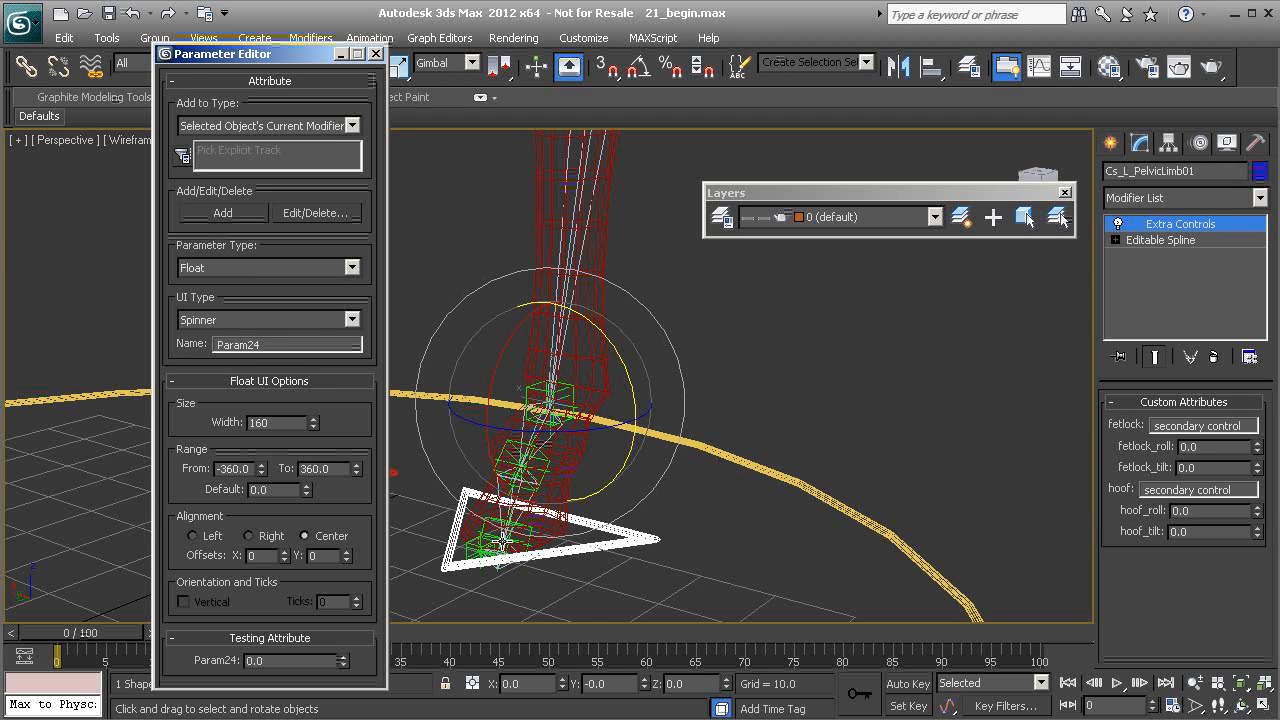
Step: Add a Float spinner attribute named hoof_swivel with the same -360 to 360 range and close the Parameter Editor
double_click(262, 344)
text(hoof_)
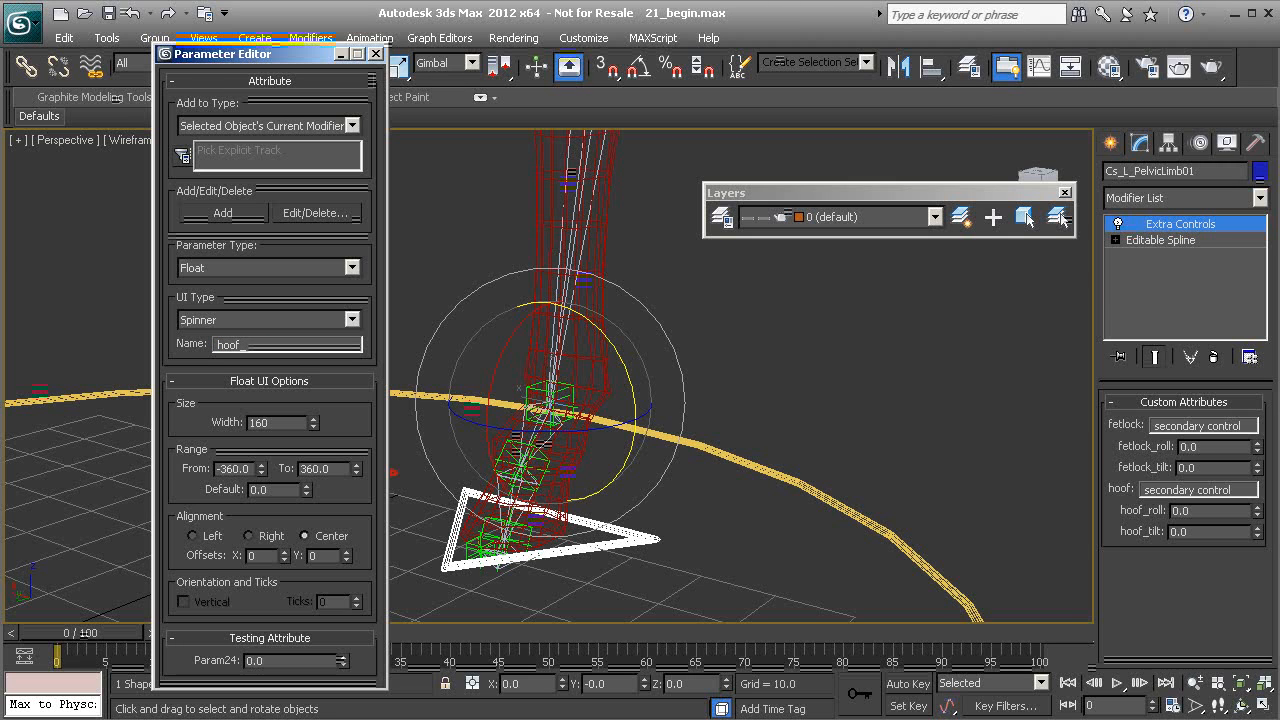
text(swivel)
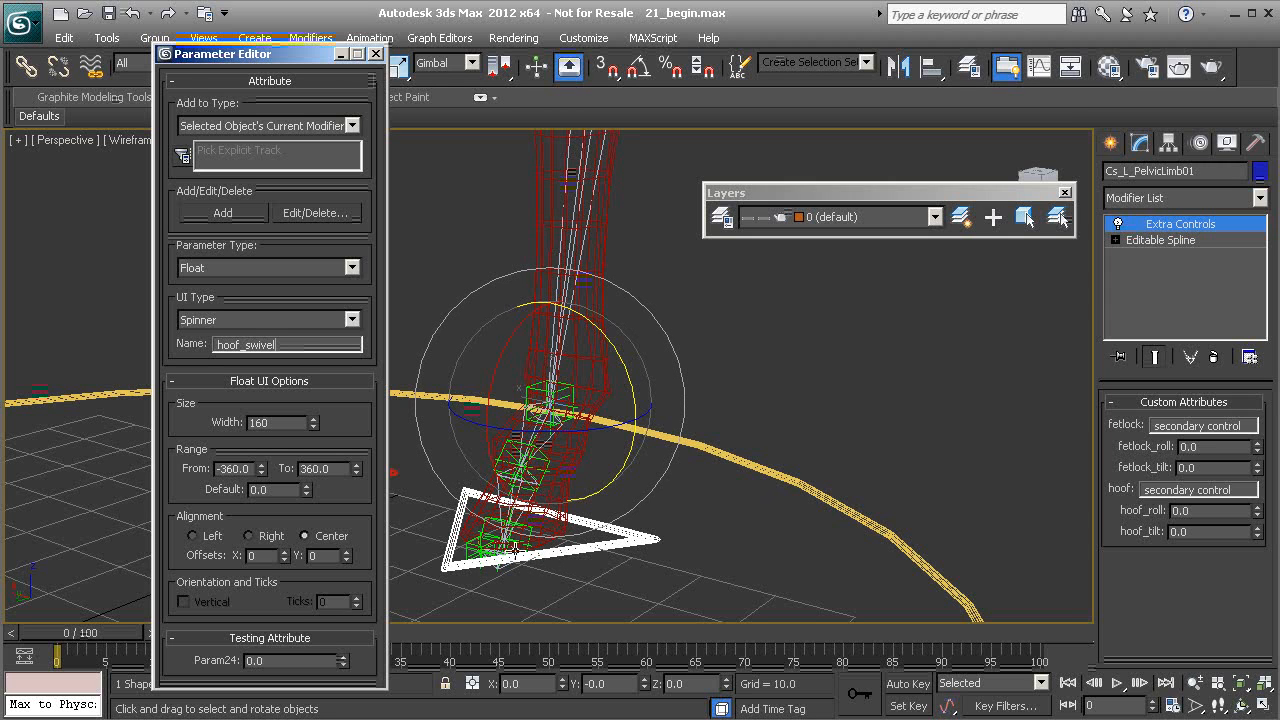
click(221, 213)
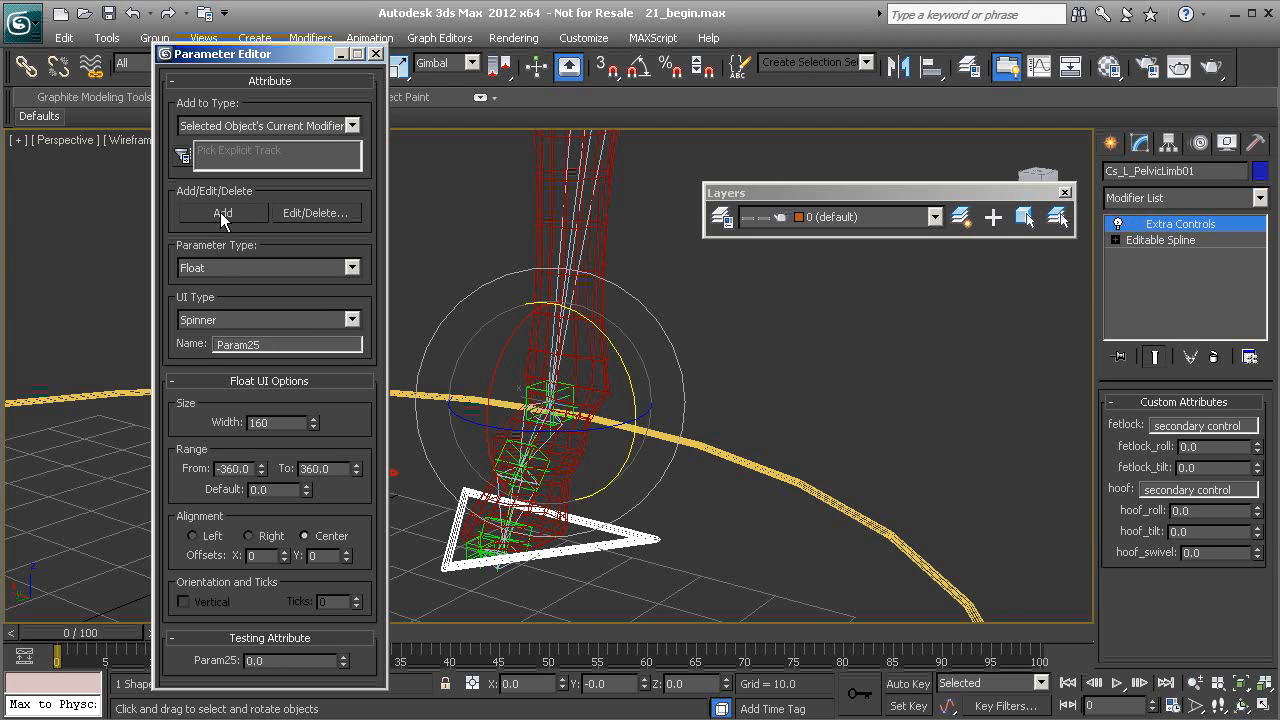
click(376, 54)
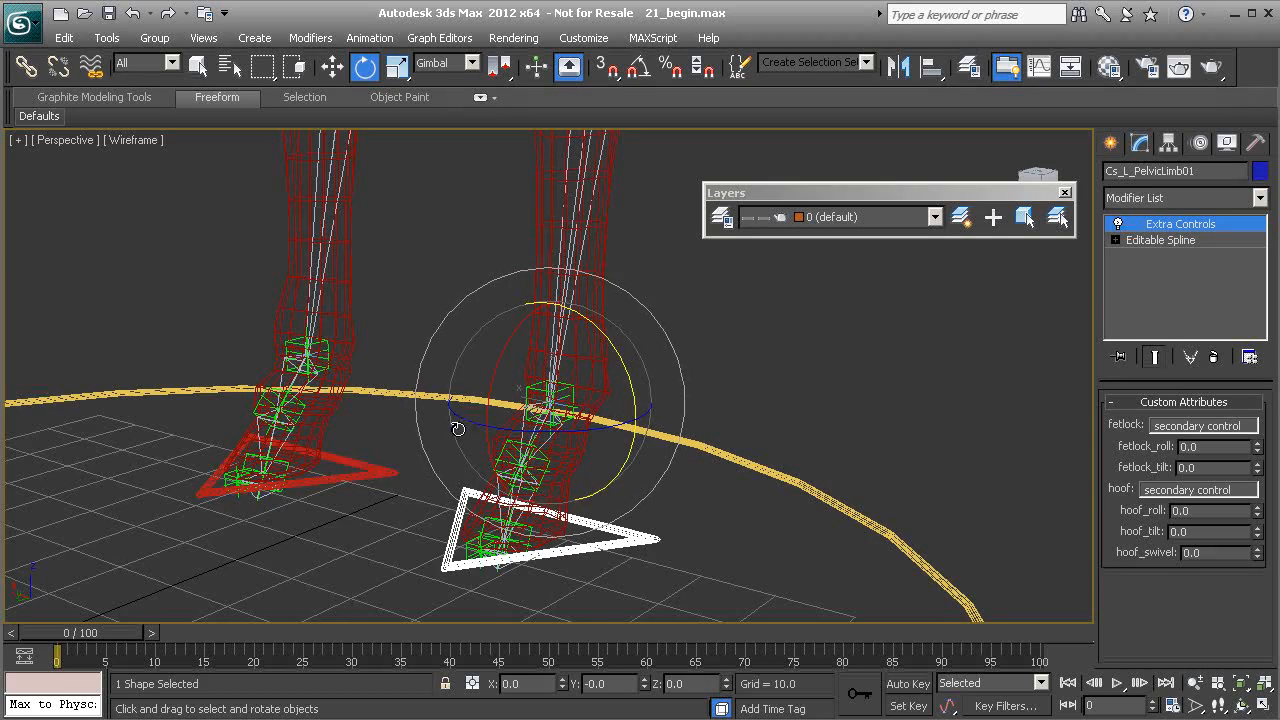
Step: Test-rotate the left rear pastern point helper about its Z and Y axes to check fetlock roll and tilt, undoing each rotation
alt+middle_drag(437, 466, 463, 460)
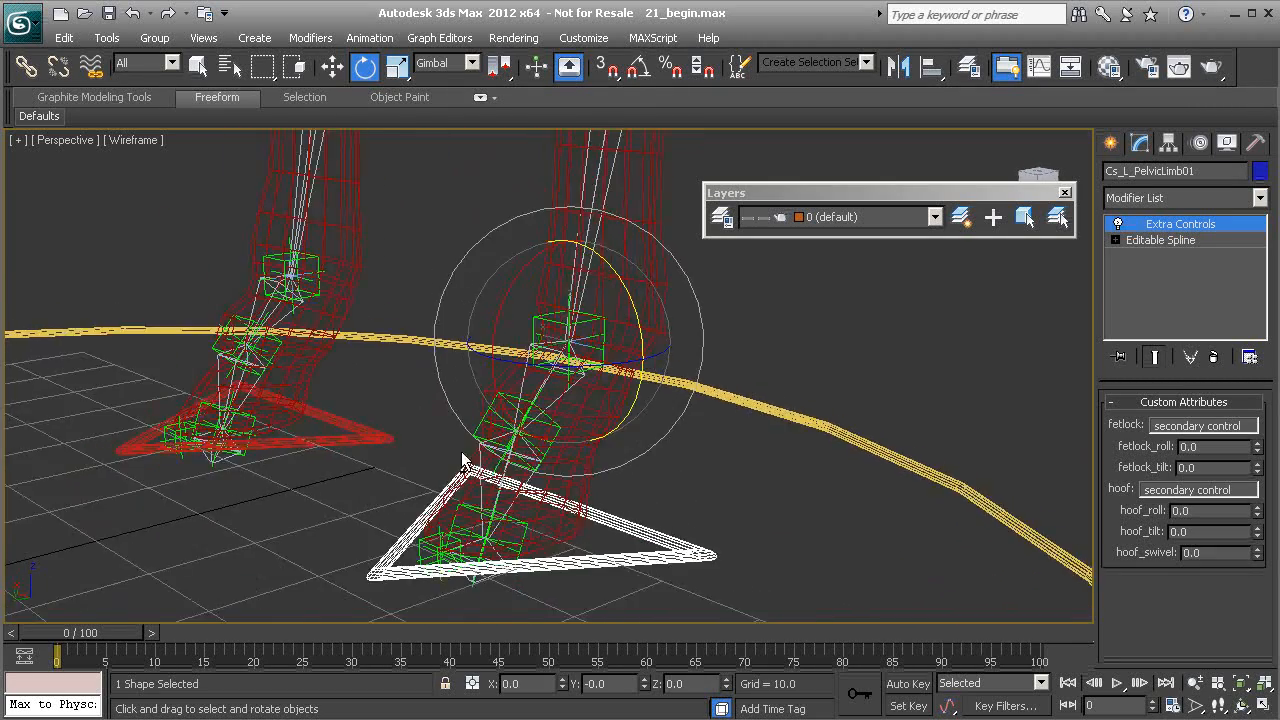
scroll(463, 460, up, 3)
click(455, 462)
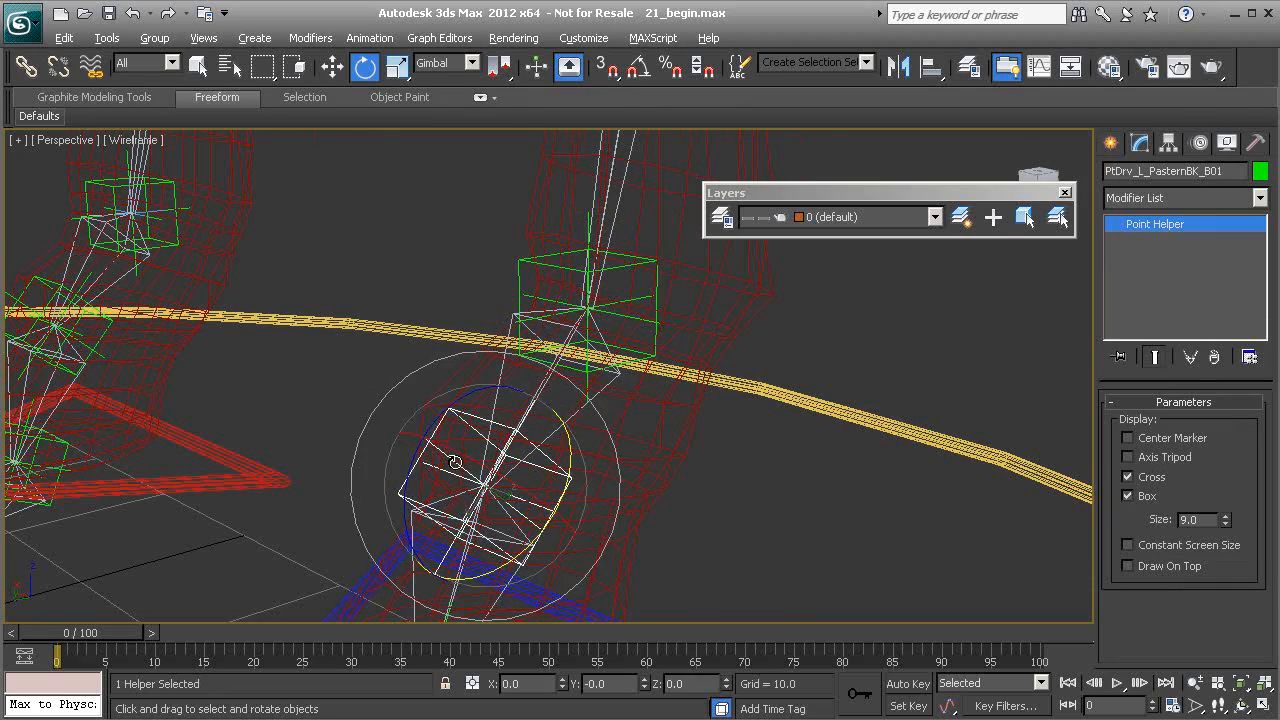
scroll(455, 462, down, 3)
alt+middle_drag(455, 462, 456, 424)
alt+middle_drag(485, 341, 508, 345)
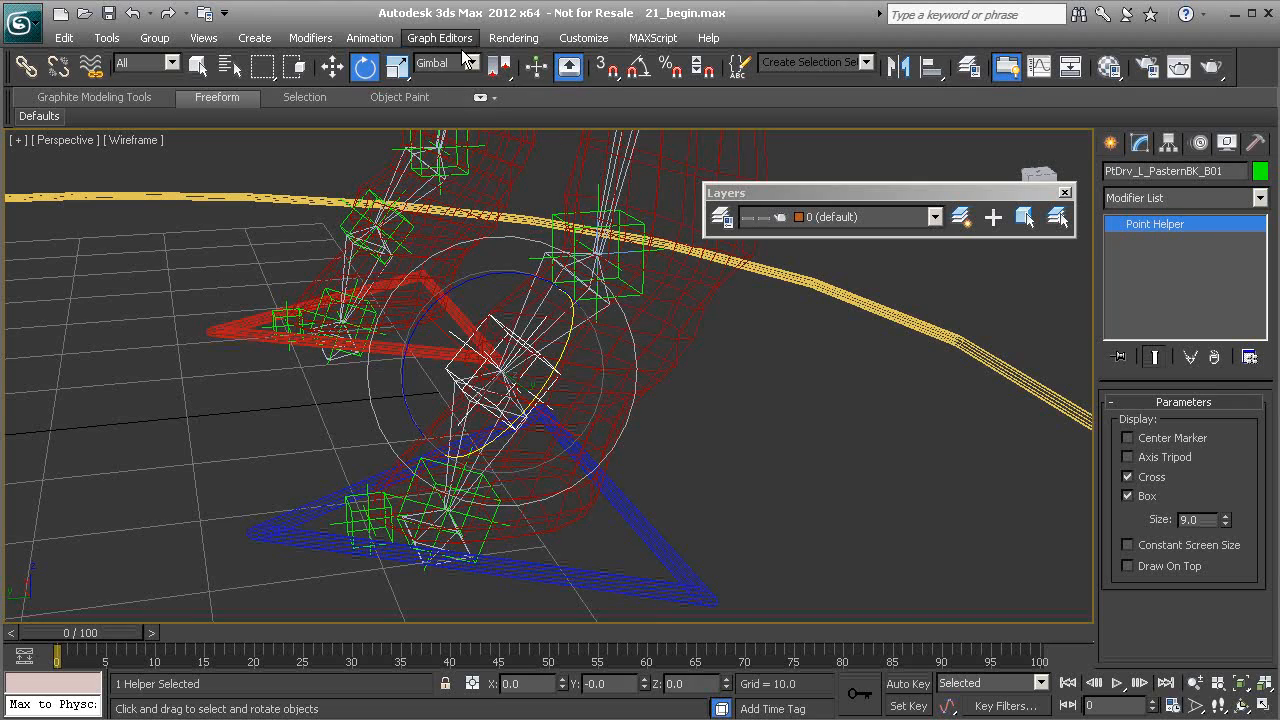
alt+middle_drag(437, 280, 499, 284)
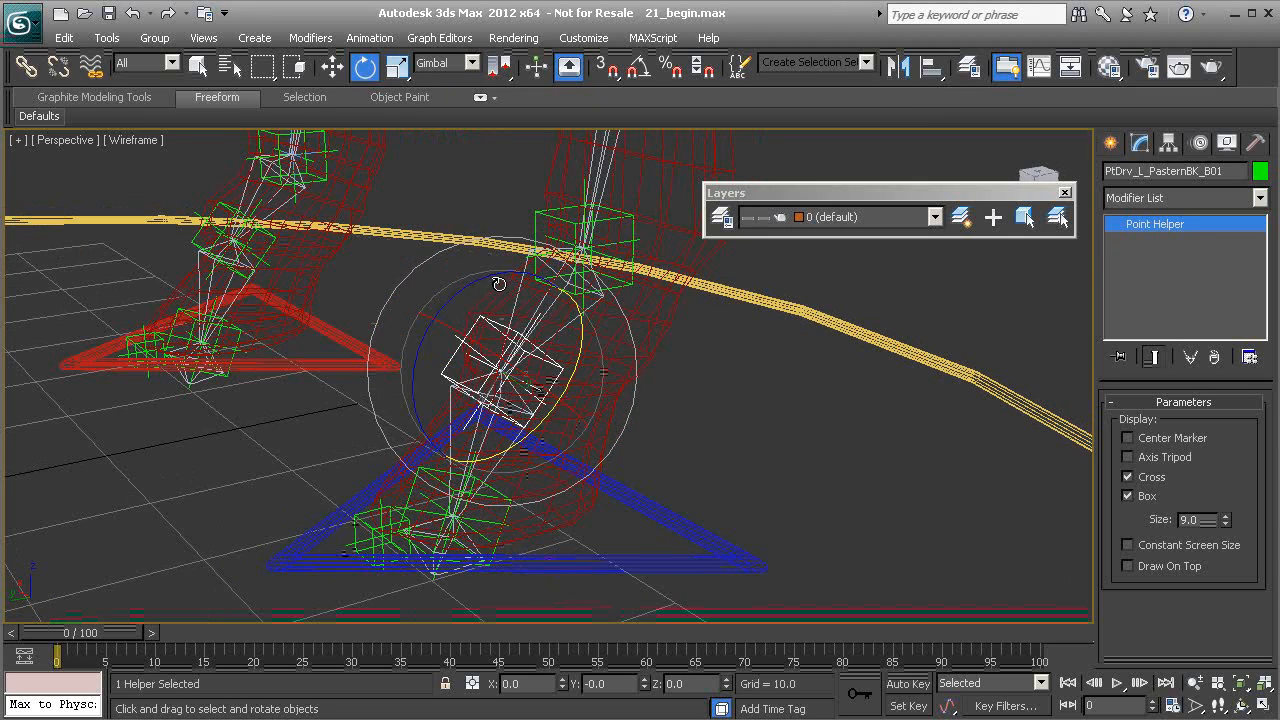
drag(491, 275, 394, 398)
key(ctrl+z)
drag(583, 336, 563, 407)
key(ctrl+z)
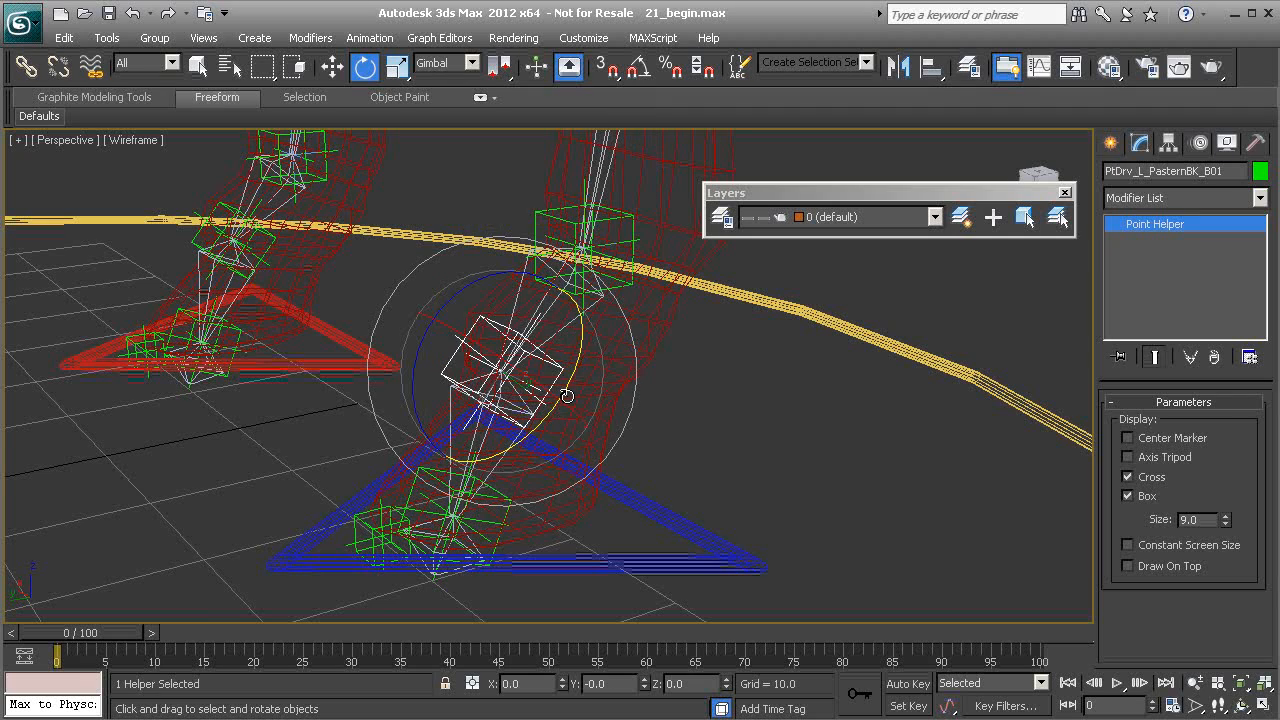
Step: Start wiring the left pelvic limb control's fetlock_roll attribute to the Zero Euler XYZ Z Rotation of the left rear pastern point helper
alt+middle_drag(561, 399, 594, 443)
click(620, 497)
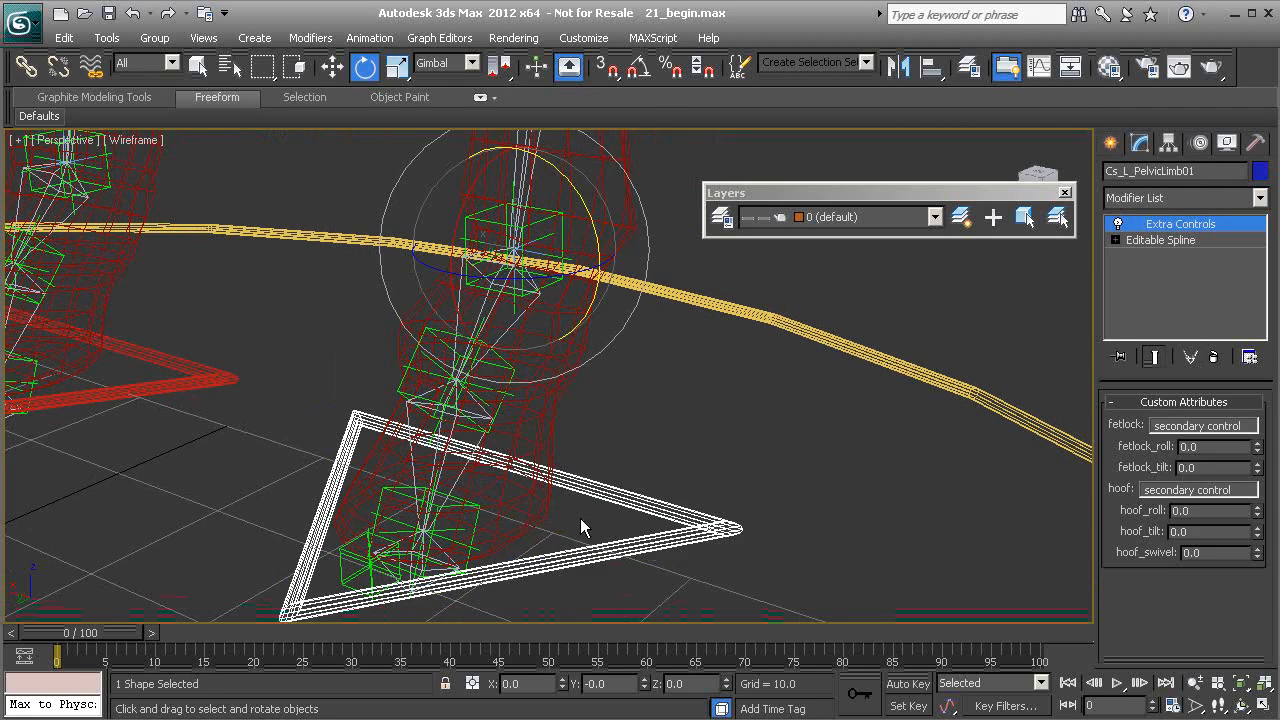
middle_drag(606, 490, 627, 470)
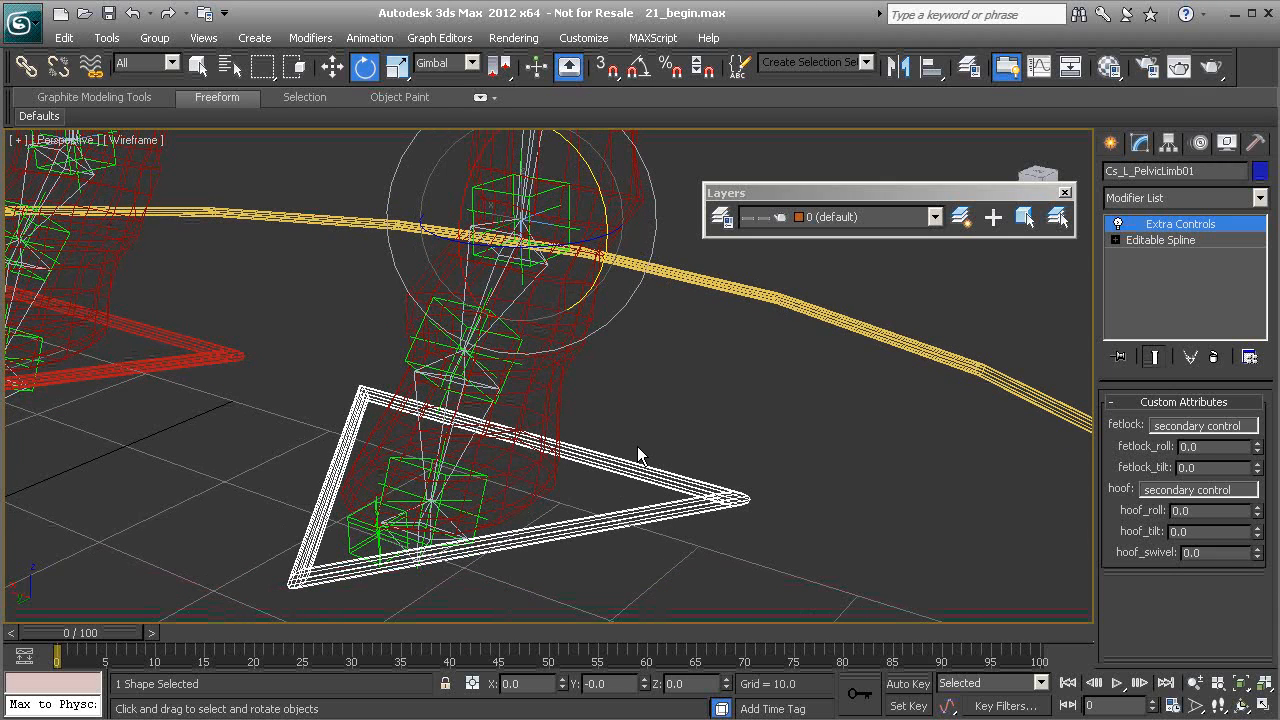
key(ctrl+5)
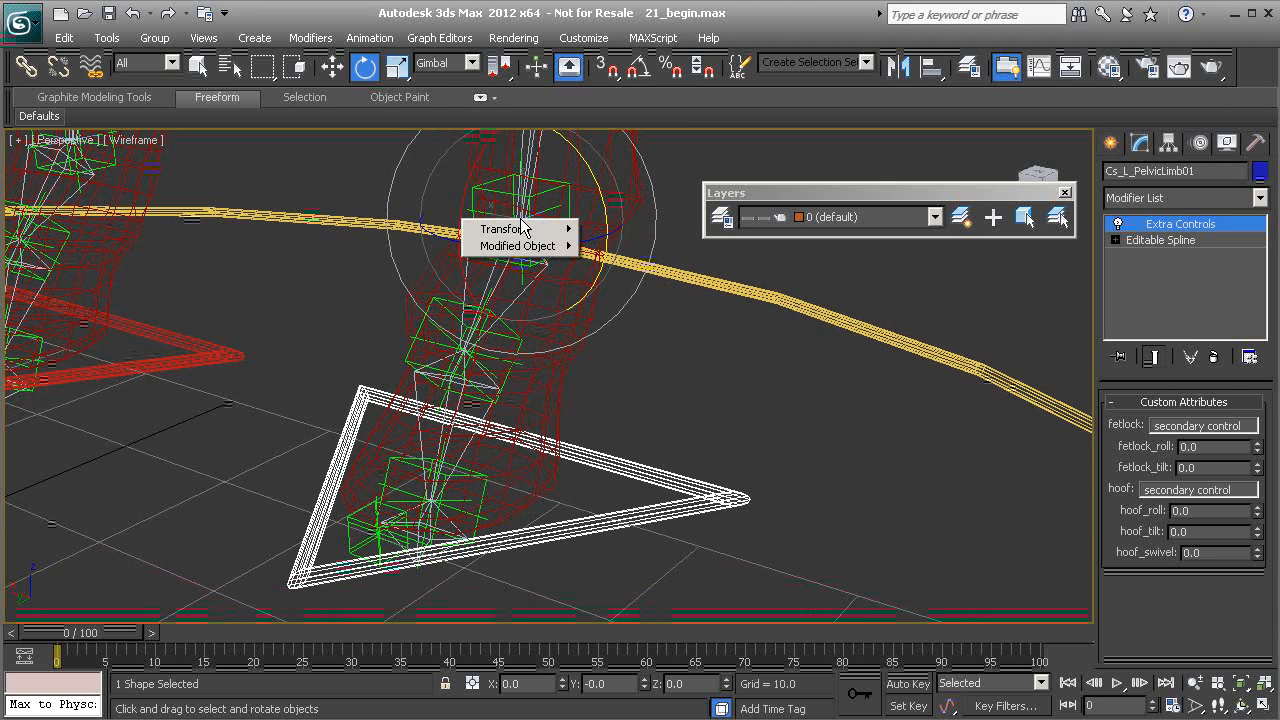
mouse_move(522, 246)
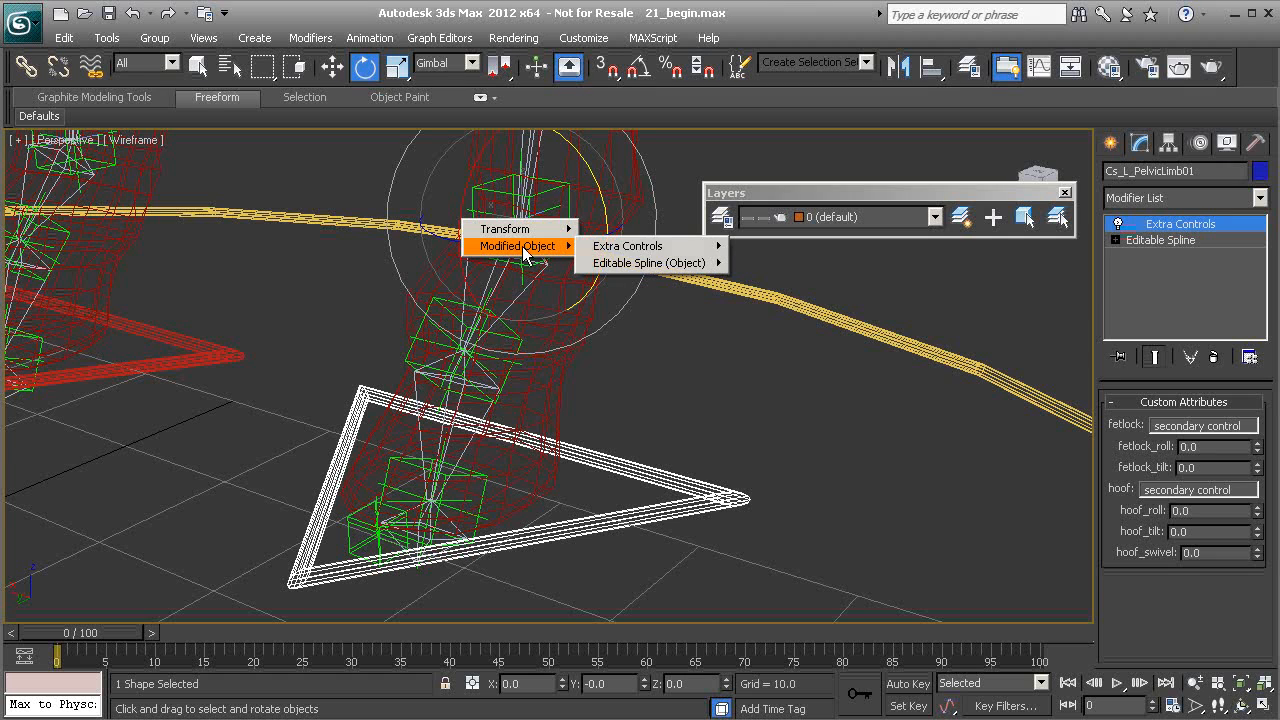
mouse_move(665, 252)
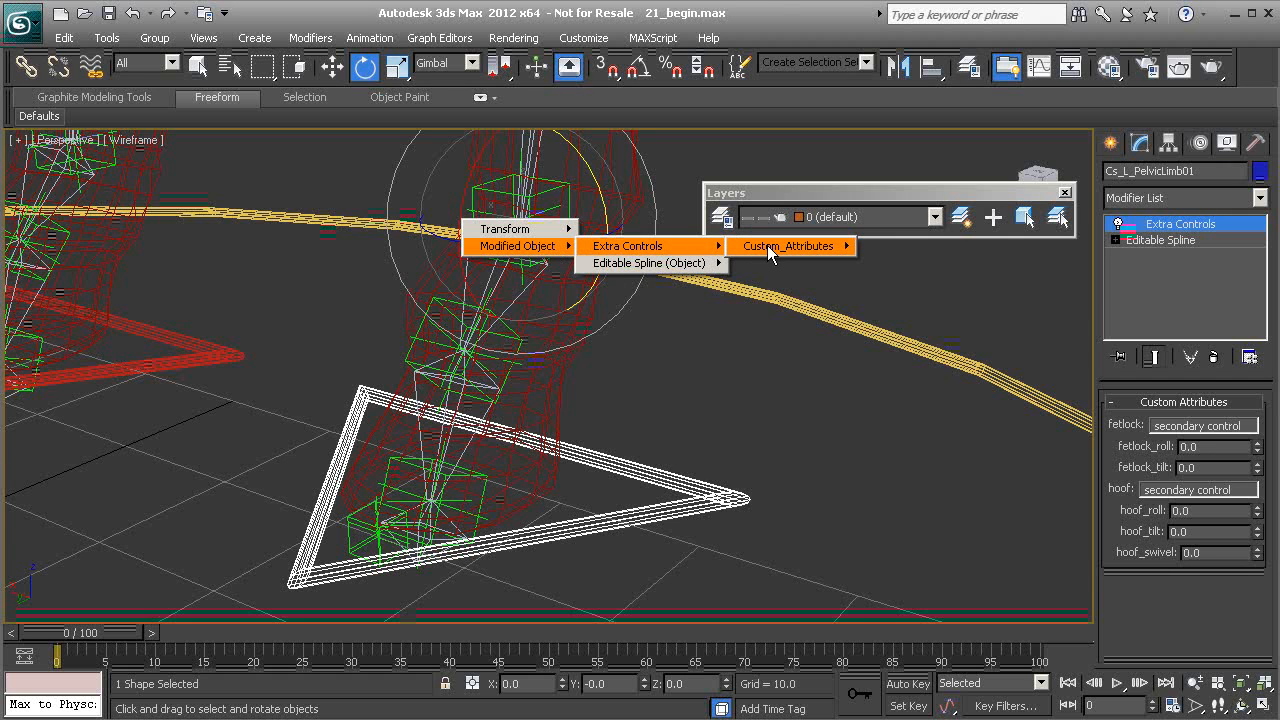
mouse_move(778, 253)
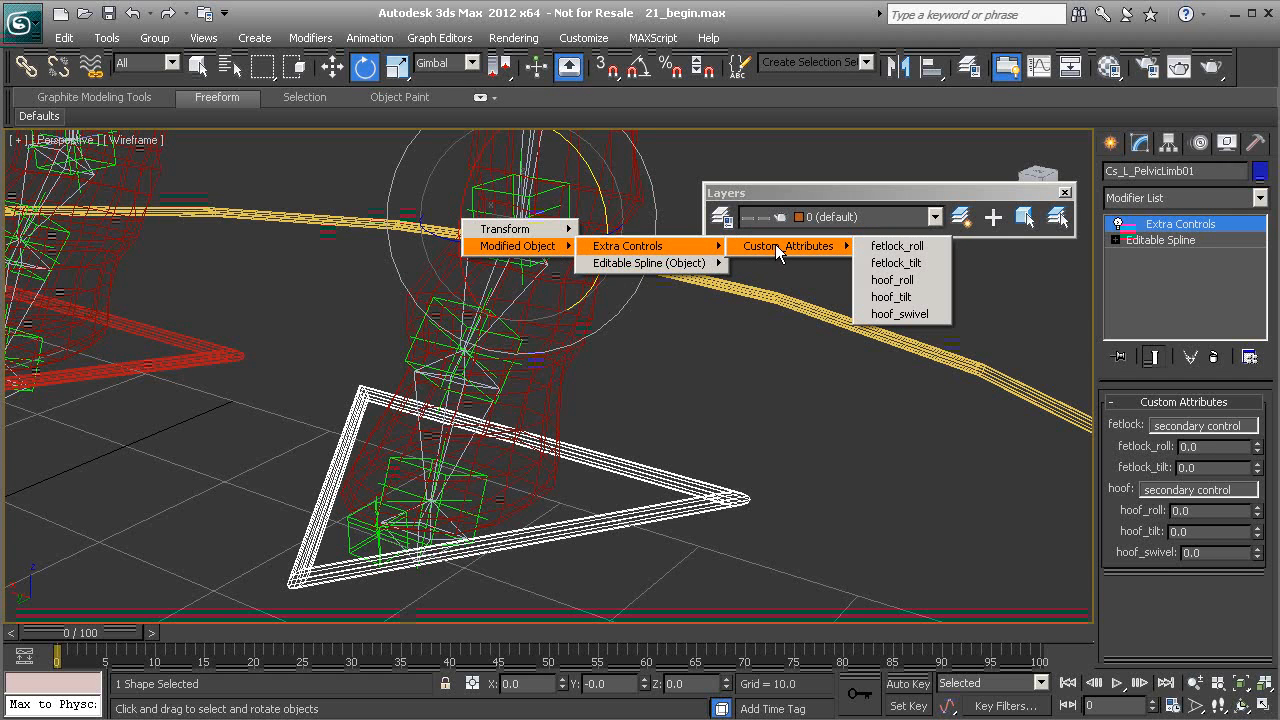
click(895, 246)
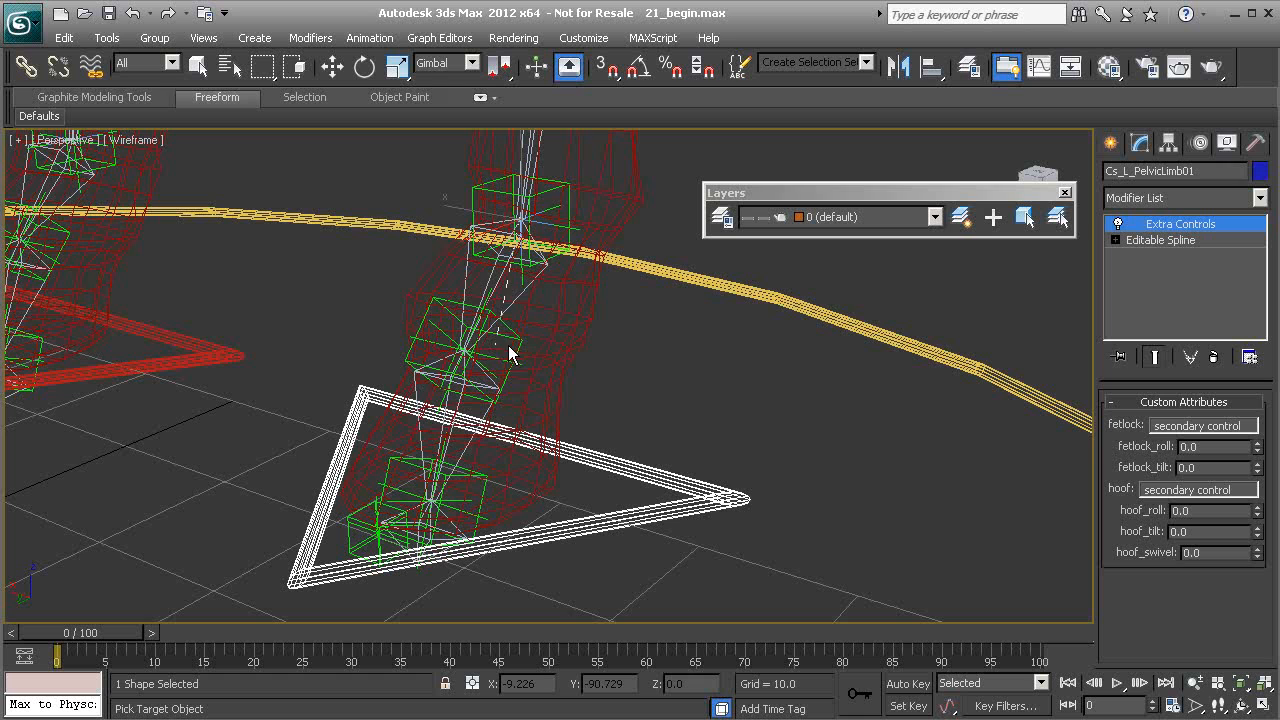
click(427, 315)
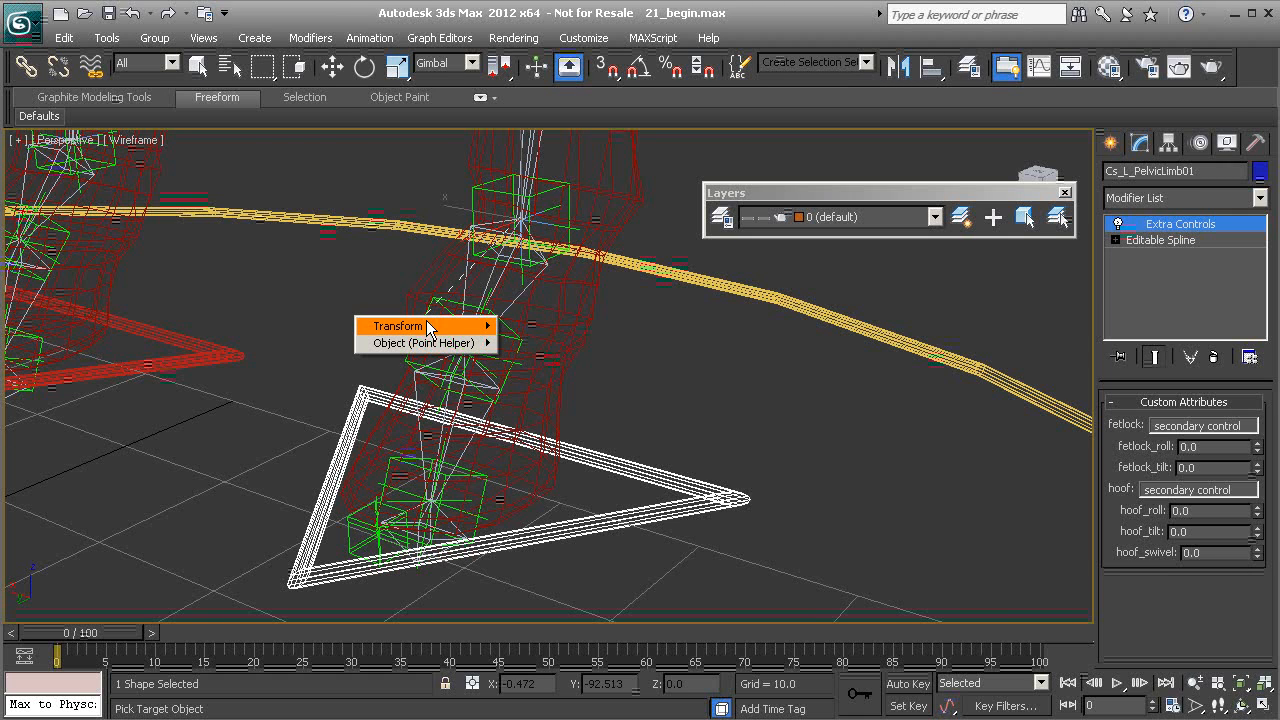
mouse_move(435, 328)
mouse_move(530, 345)
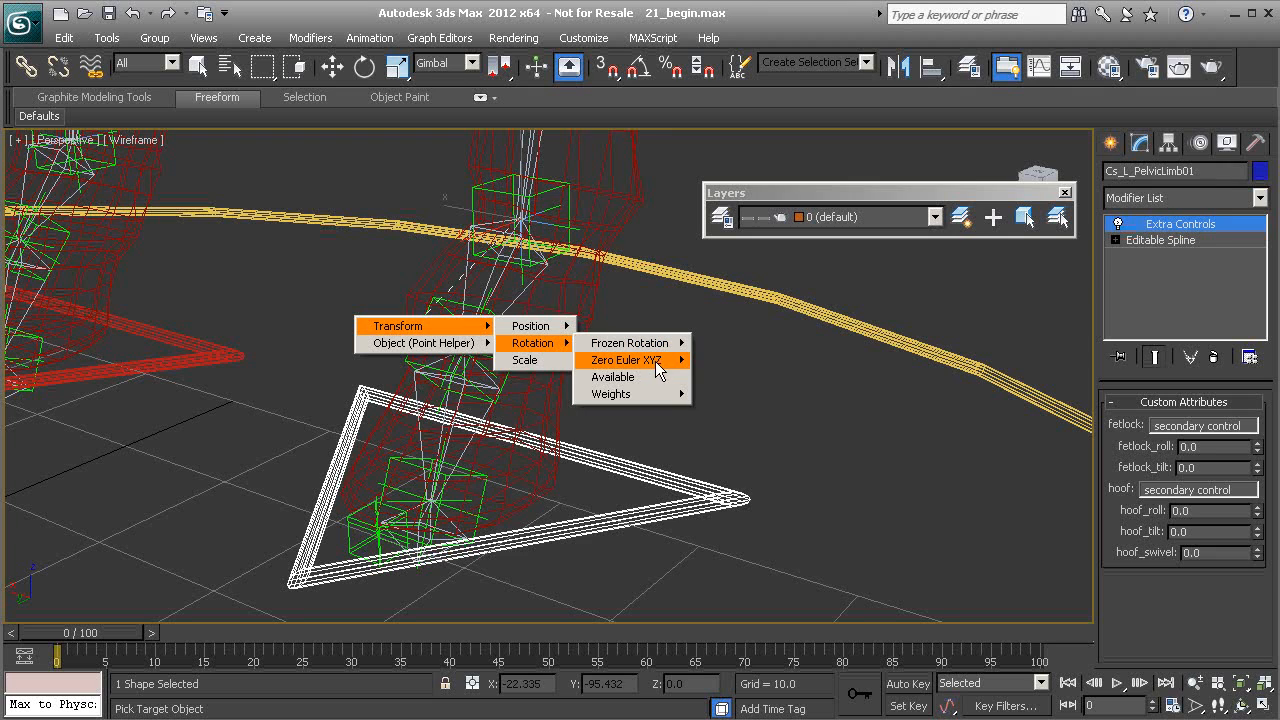
mouse_move(668, 362)
click(743, 395)
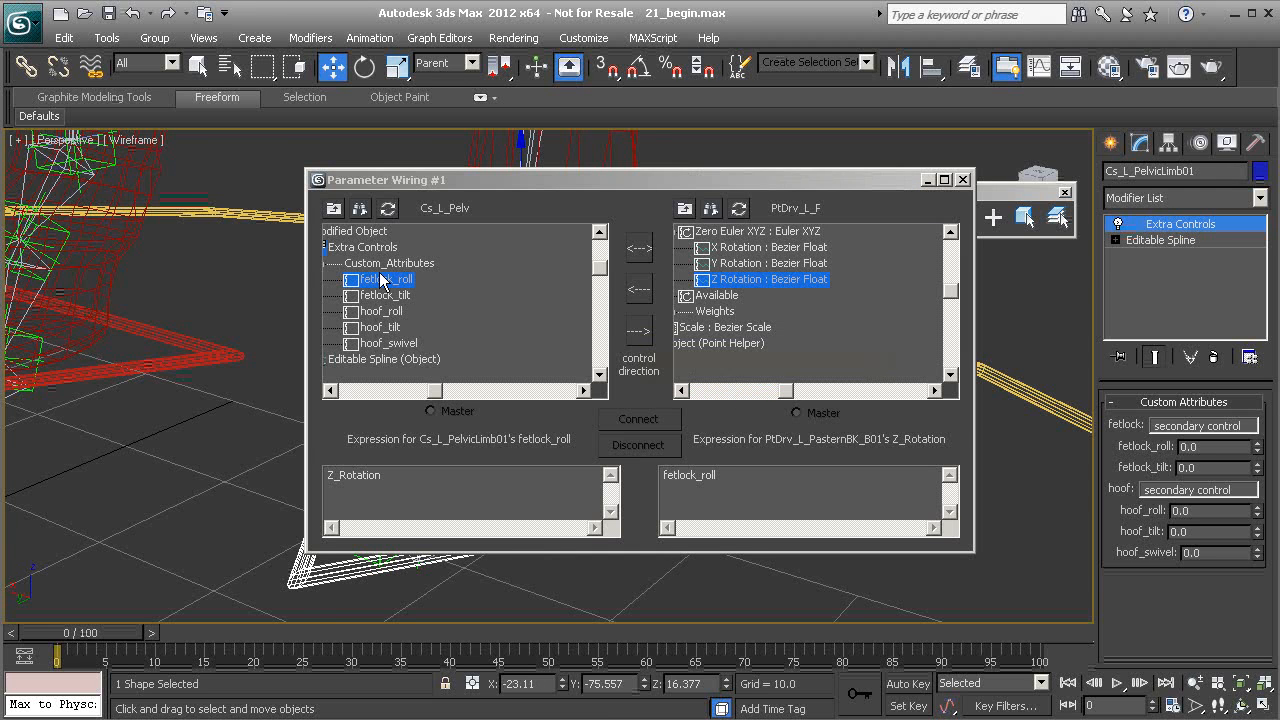
Step: Connect fetlock_roll as the one-way driver of the pastern helper's Z Rotation using the expression DegToRad(fetlock_roll)
click(640, 333)
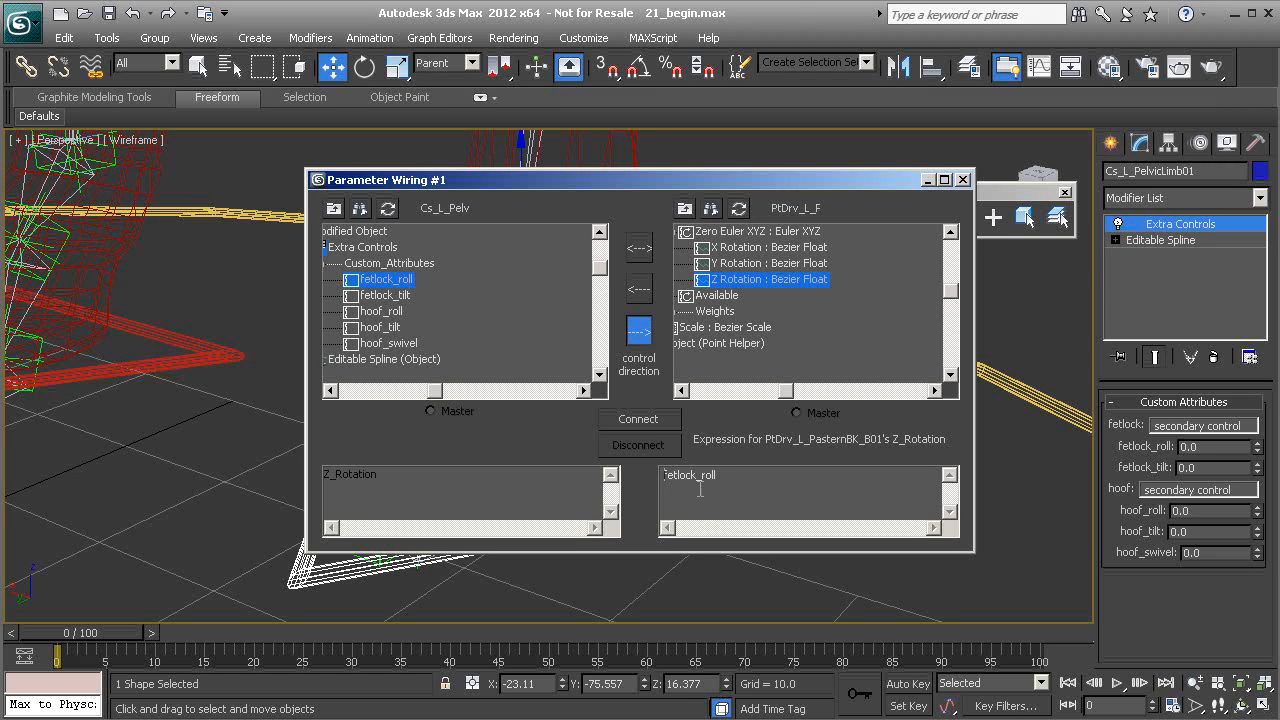
text(DegToRad)
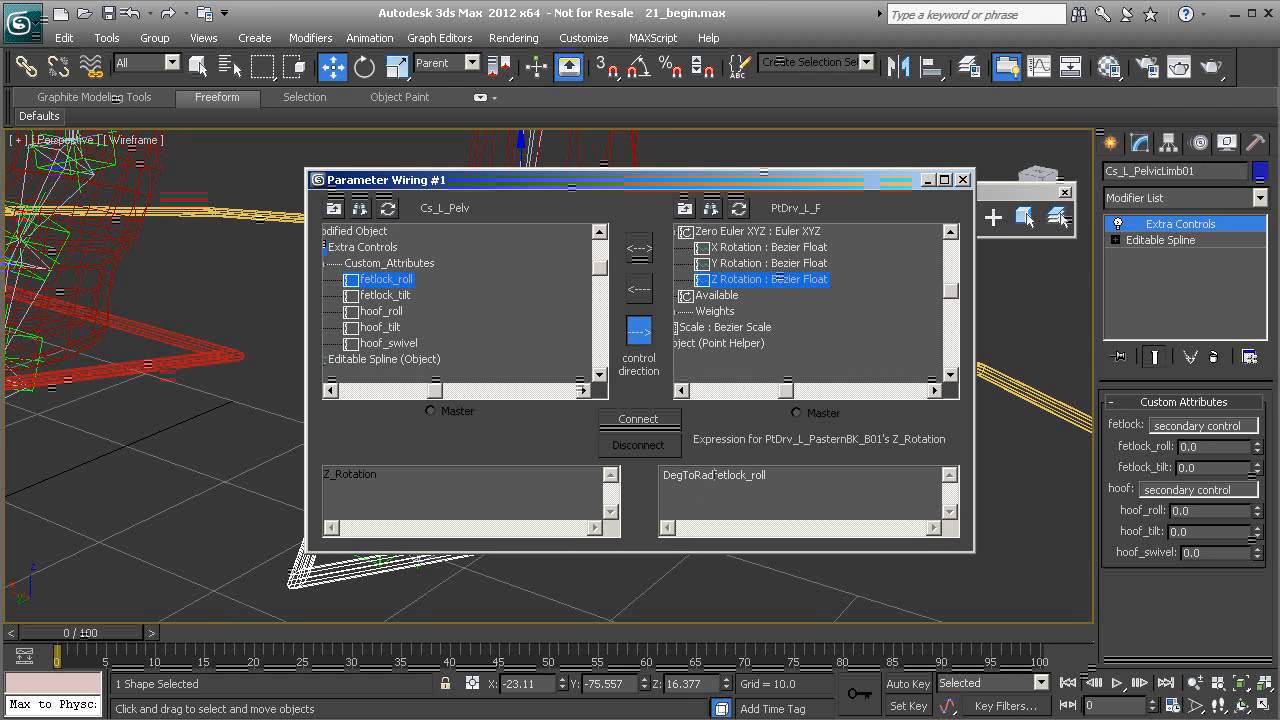
text(()
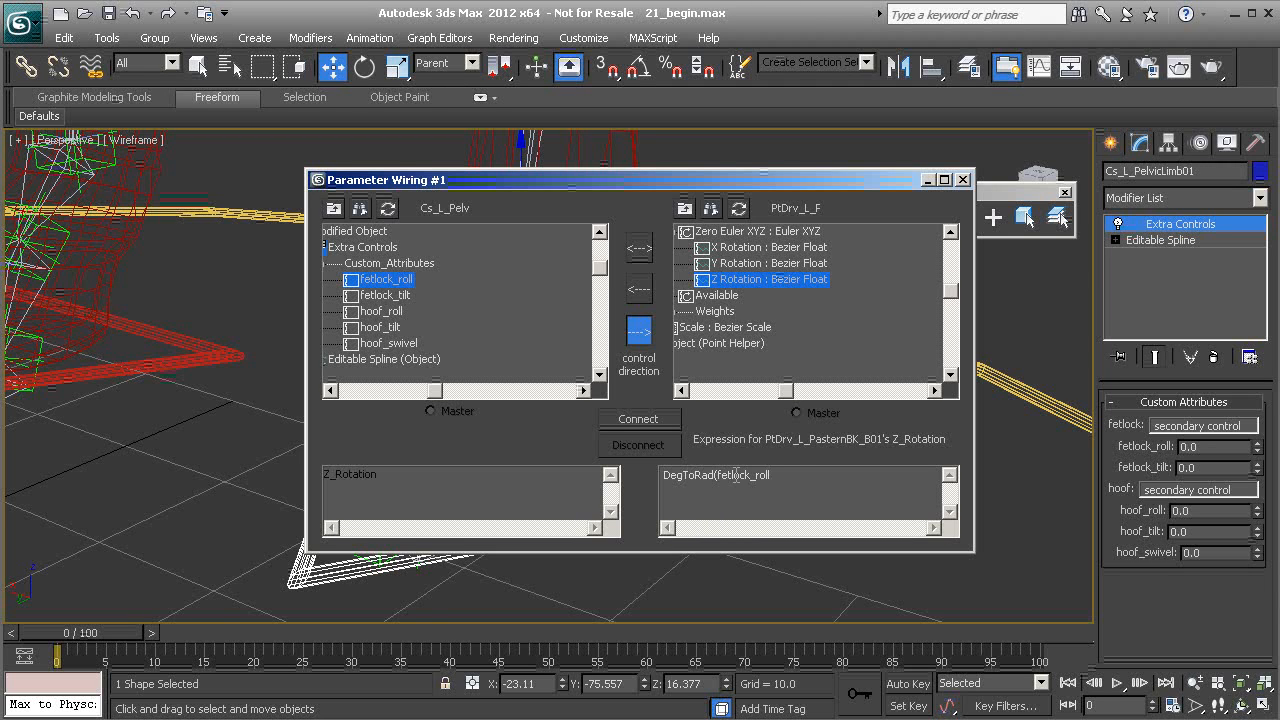
click(800, 474)
text())
drag(726, 190, 645, 165)
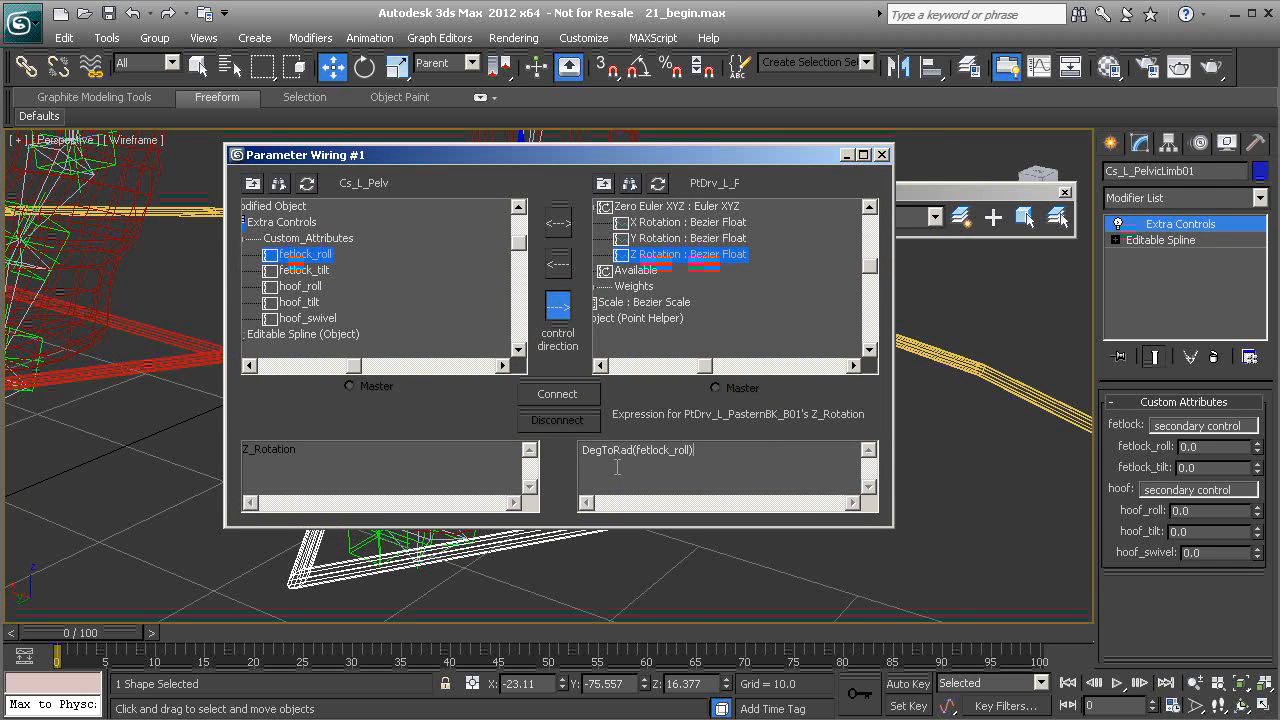
click(563, 396)
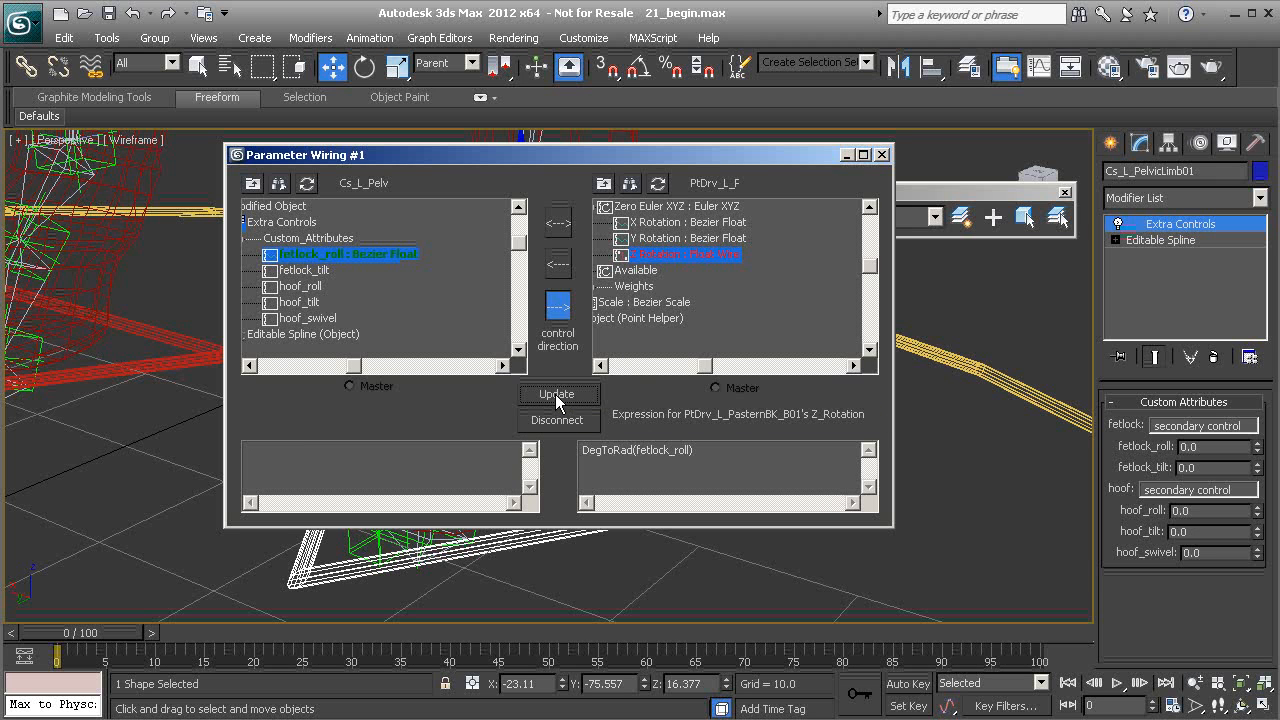
Step: Connect fetlock_tilt as the one-way driver of the pastern helper's Y Rotation using DegToRad(fetlock_tilt), and close the Parameter Wiring dialog
drag(576, 155, 541, 151)
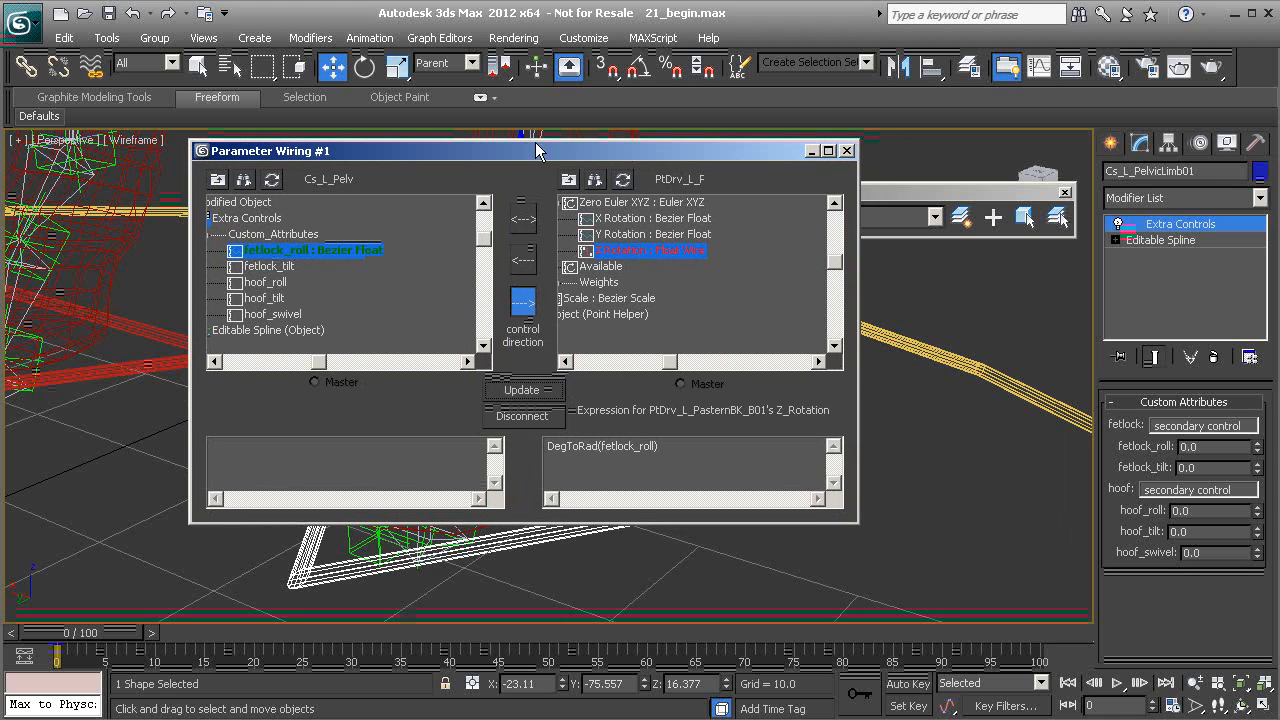
click(266, 268)
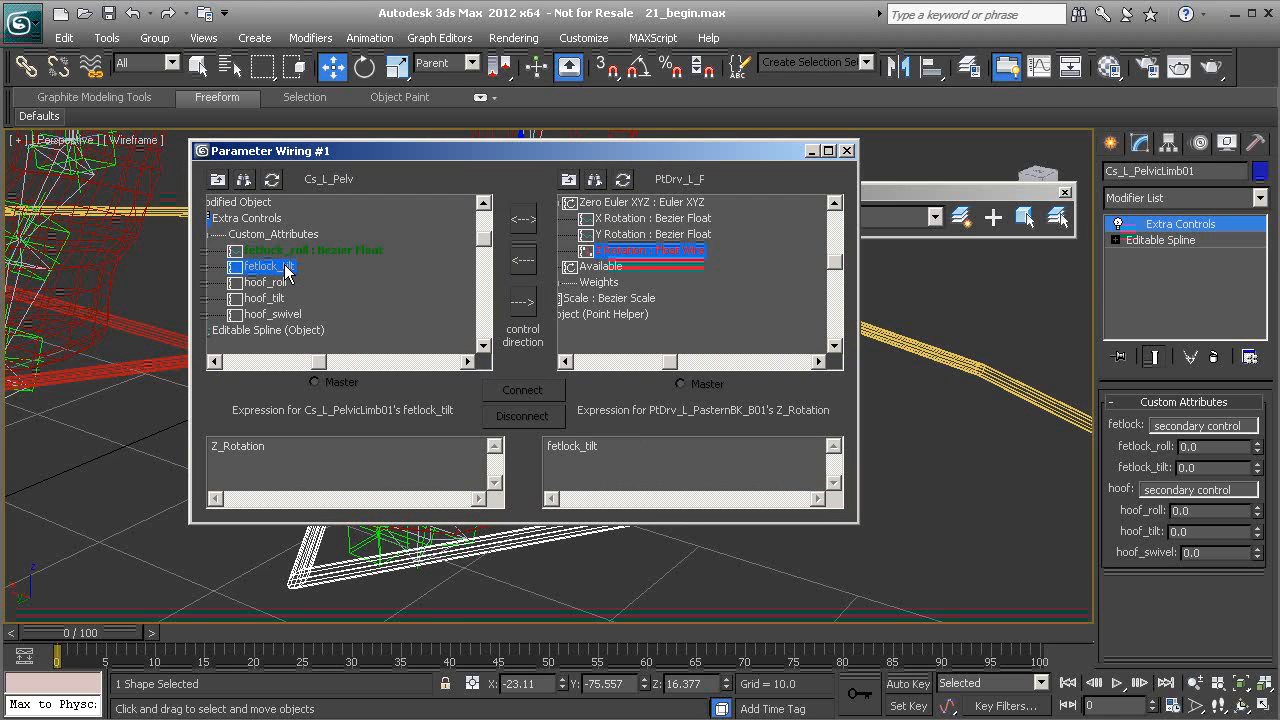
click(636, 236)
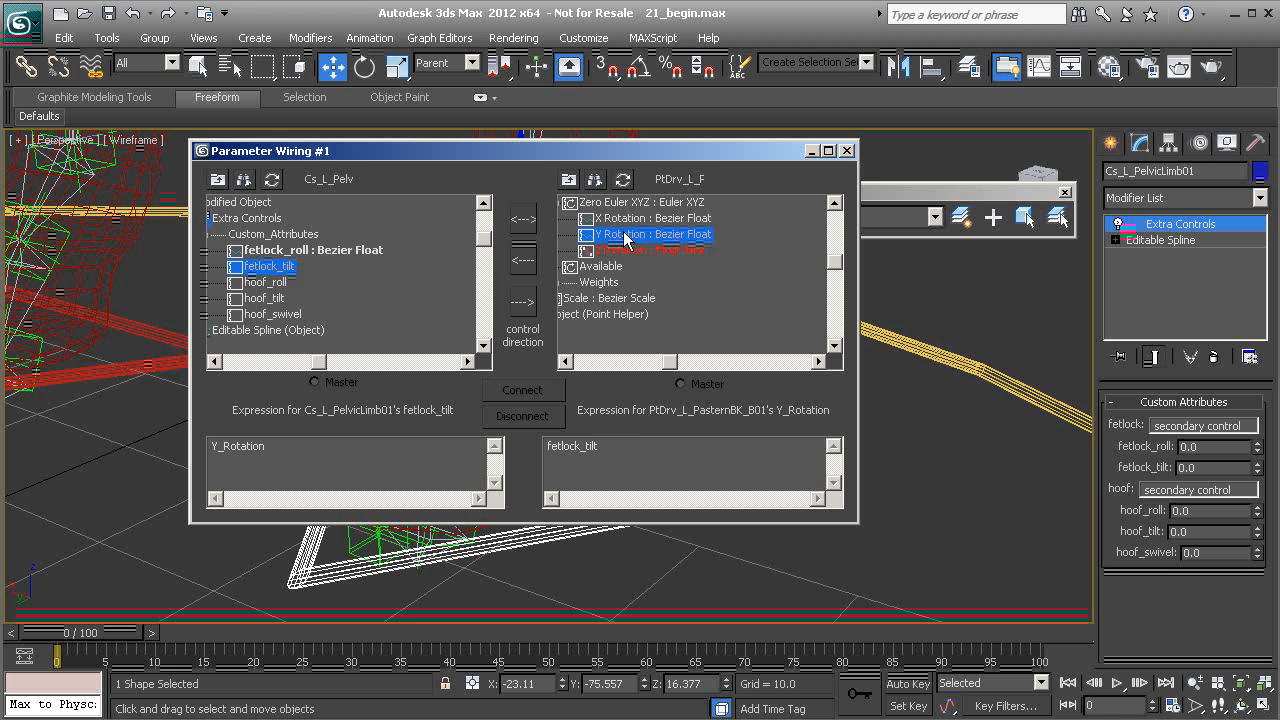
click(524, 302)
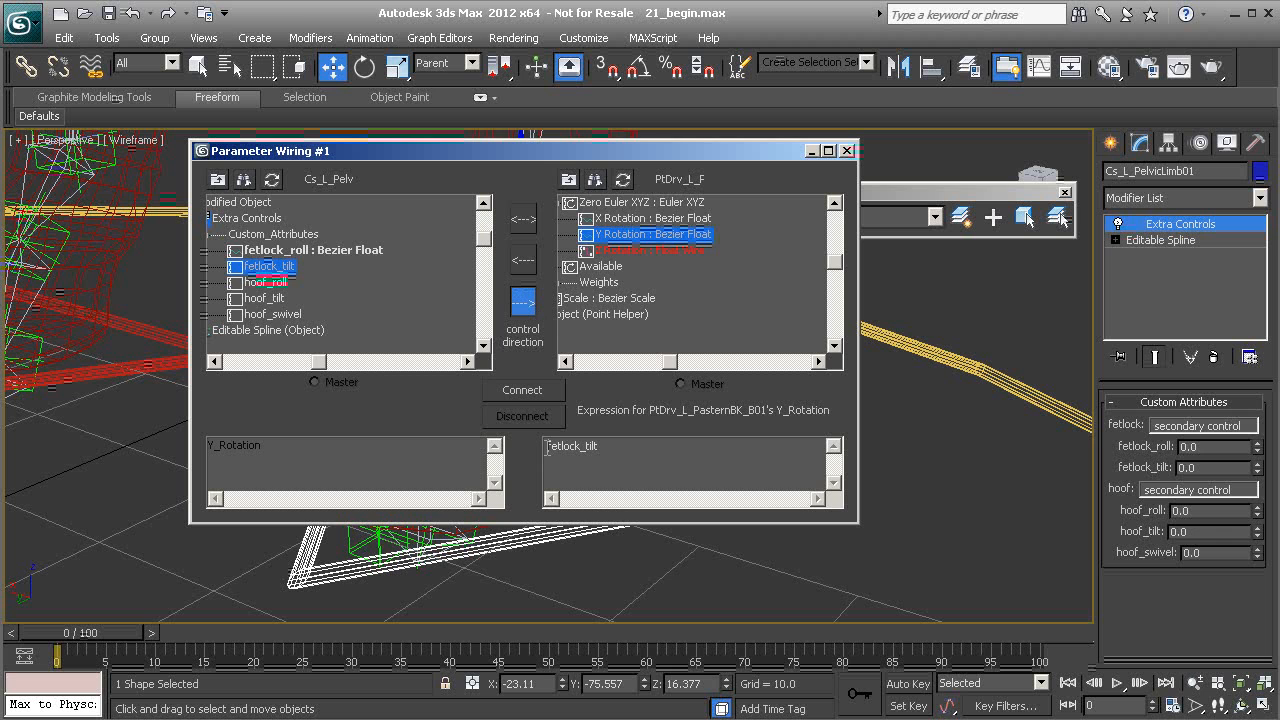
text(DegToRad)
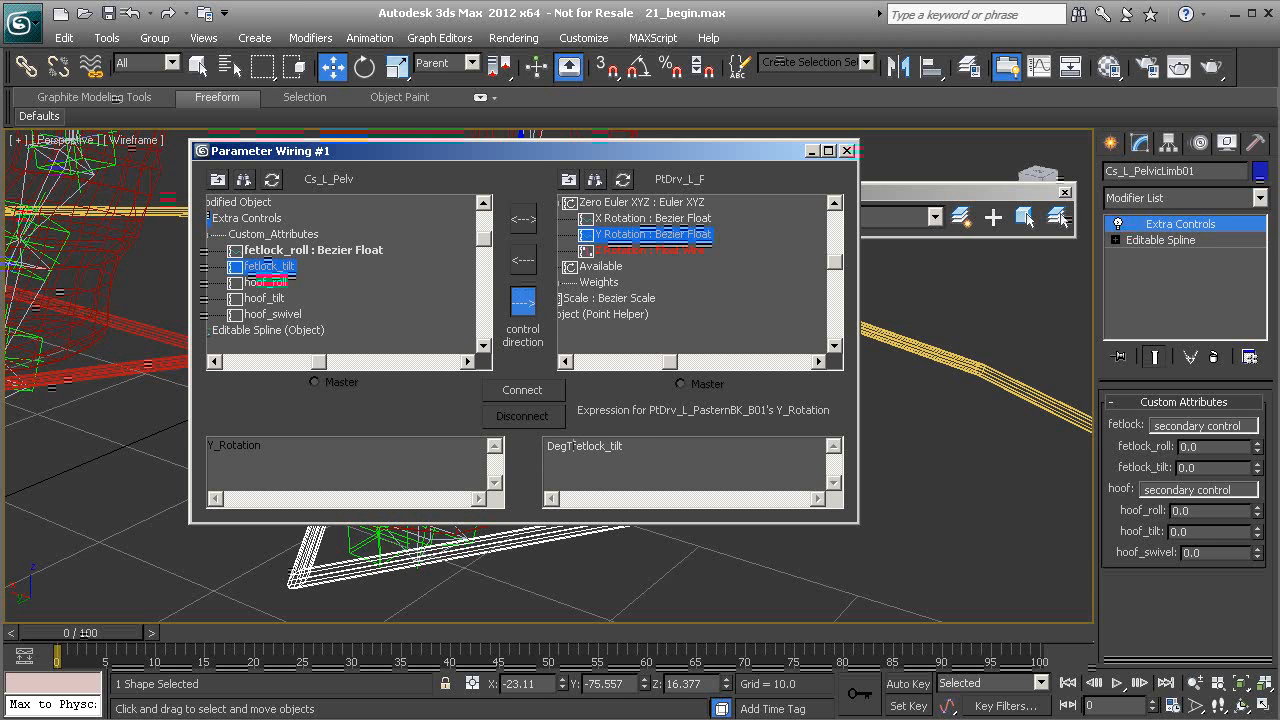
text(()
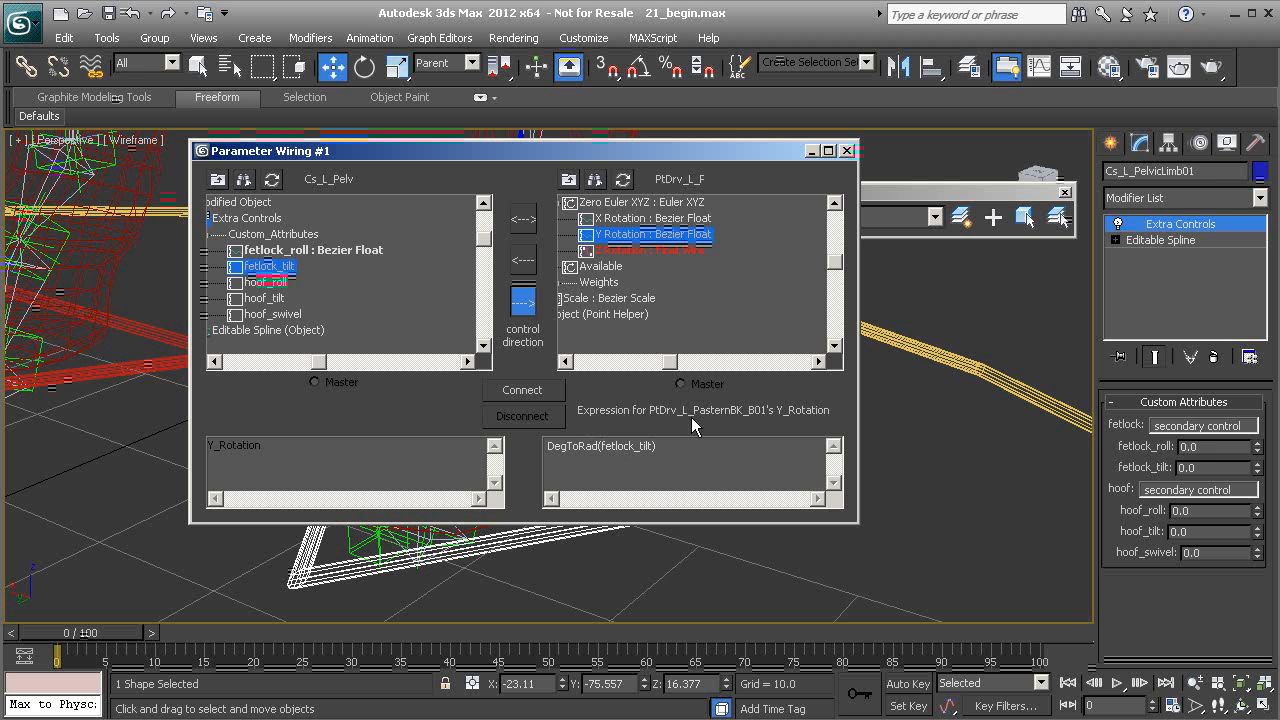
click(538, 385)
click(848, 150)
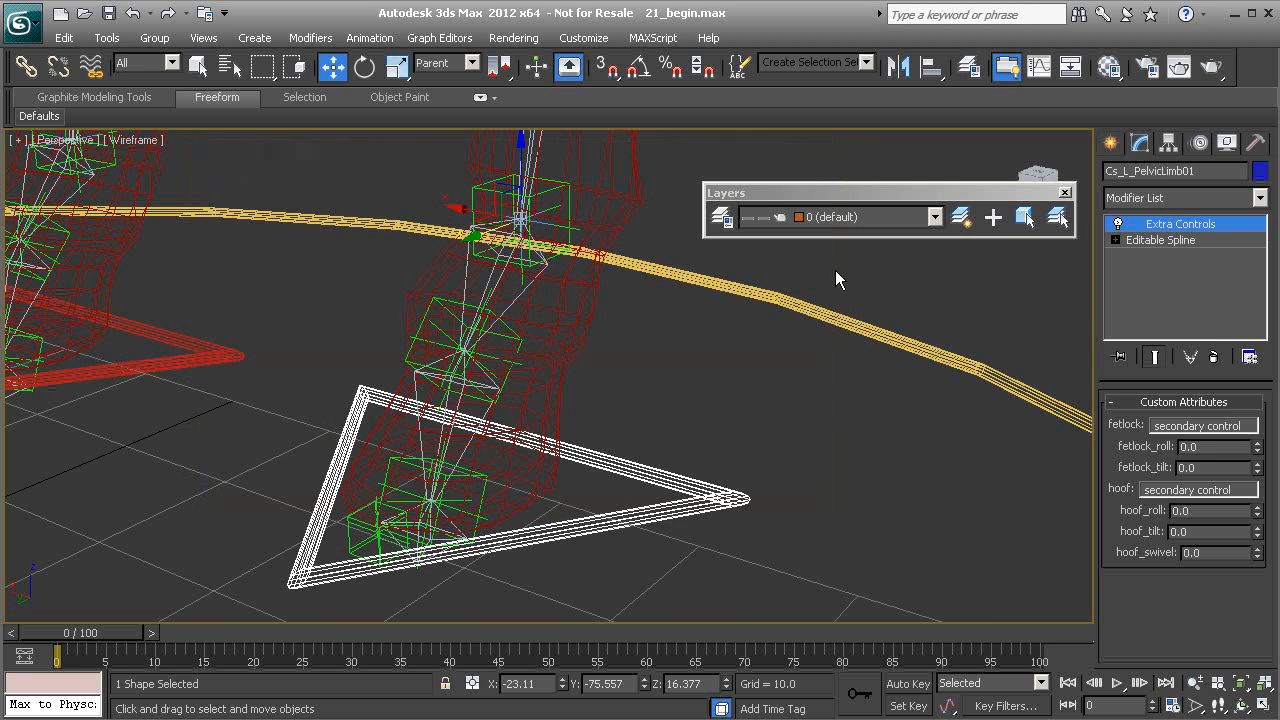
Step: Test the fetlock_roll and fetlock_tilt attributes on the left rear leg, reverting each change
middle_drag(568, 443, 617, 437)
drag(1258, 450, 1201, 2)
right_click(1201, 2)
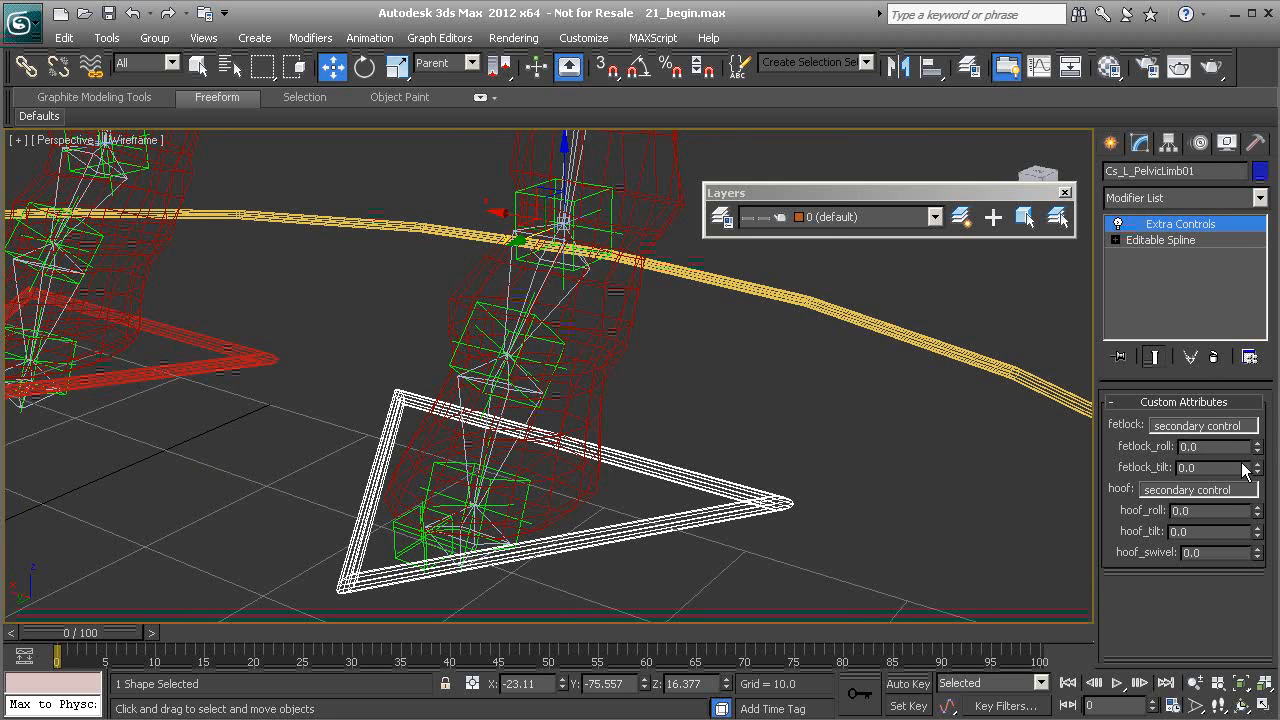
drag(1255, 470, 1214, 164)
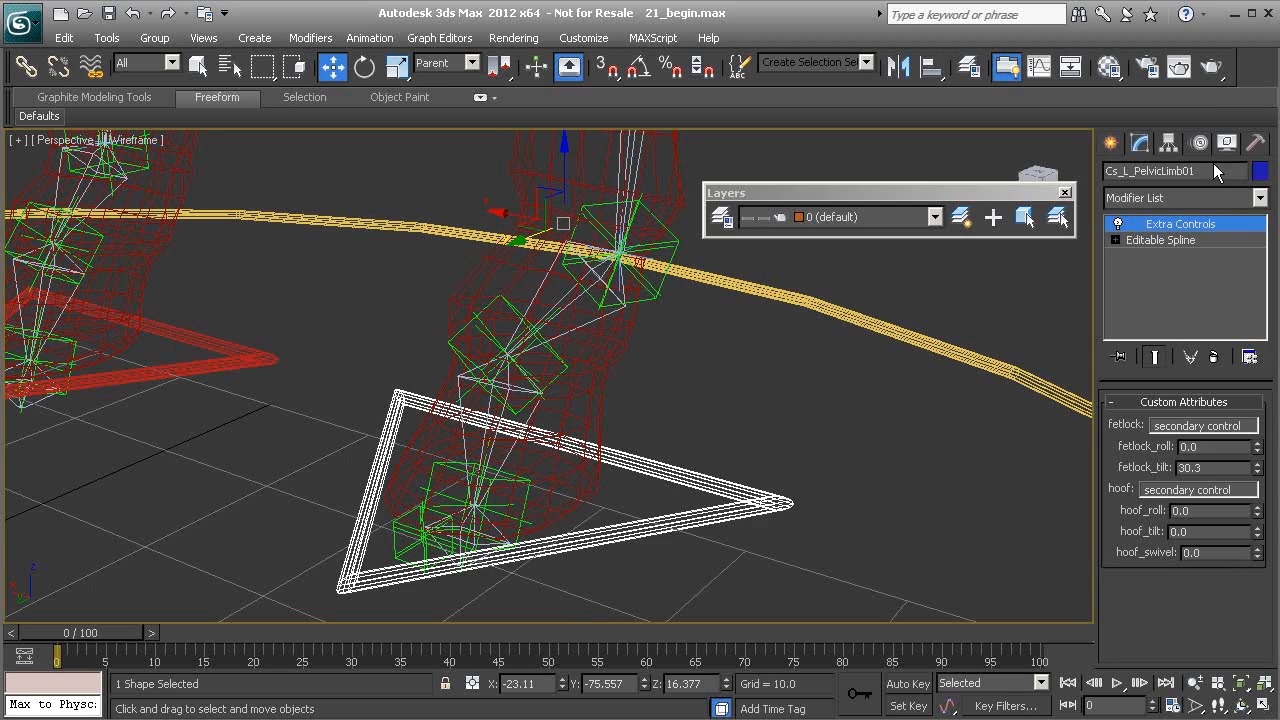
key(ctrl+z)
Step: Select the point helper at the tip of the left rear hoof and test-rotate it about its X axis to check hoof roll
alt+middle_drag(686, 345, 397, 443)
scroll(422, 490, down, 5)
middle_drag(441, 405, 451, 466)
alt+middle_drag(374, 428, 471, 432)
scroll(466, 488, up, 3)
scroll(500, 509, up, 3)
alt+middle_drag(681, 392, 404, 470)
click(418, 445)
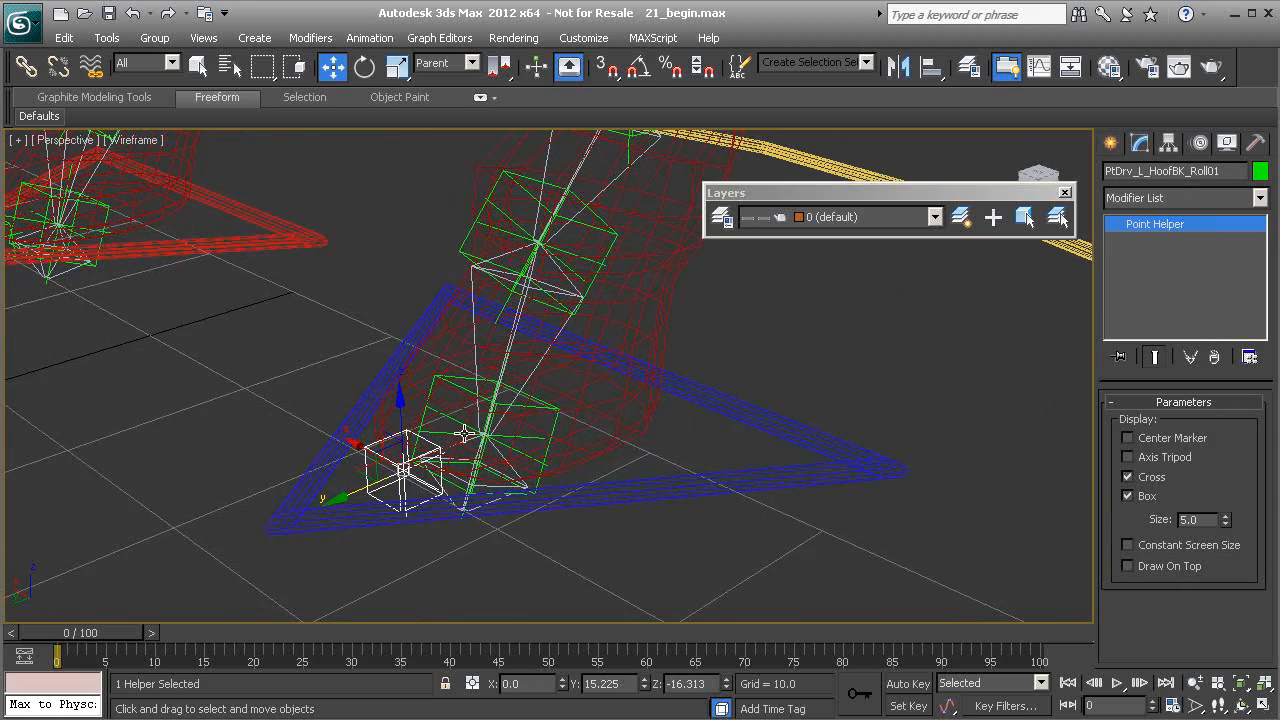
key(e)
alt+middle_drag(458, 428, 416, 424)
drag(365, 392, 379, 435)
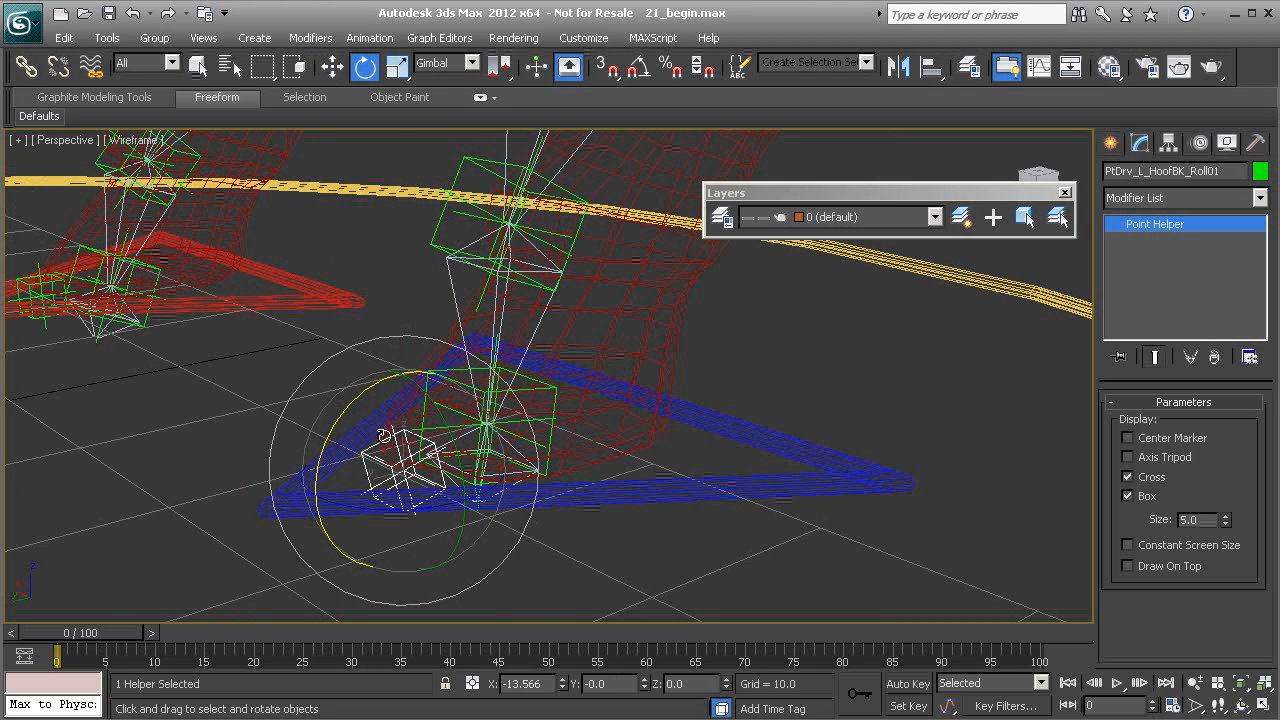
key(ctrl+z)
drag(360, 390, 398, 500)
Step: Test-rotate the hoof tip helper about its Y and Z axes to check hoof tilt and swivel, undoing each rotation
alt+middle_drag(399, 500, 430, 480)
drag(466, 421, 430, 382)
key(ctrl+z)
alt+middle_drag(420, 476, 398, 514)
mouse_move(387, 535)
mouse_down()
mouse_move(452, 537)
mouse_move(388, 527)
mouse_up()
key(ctrl+z)
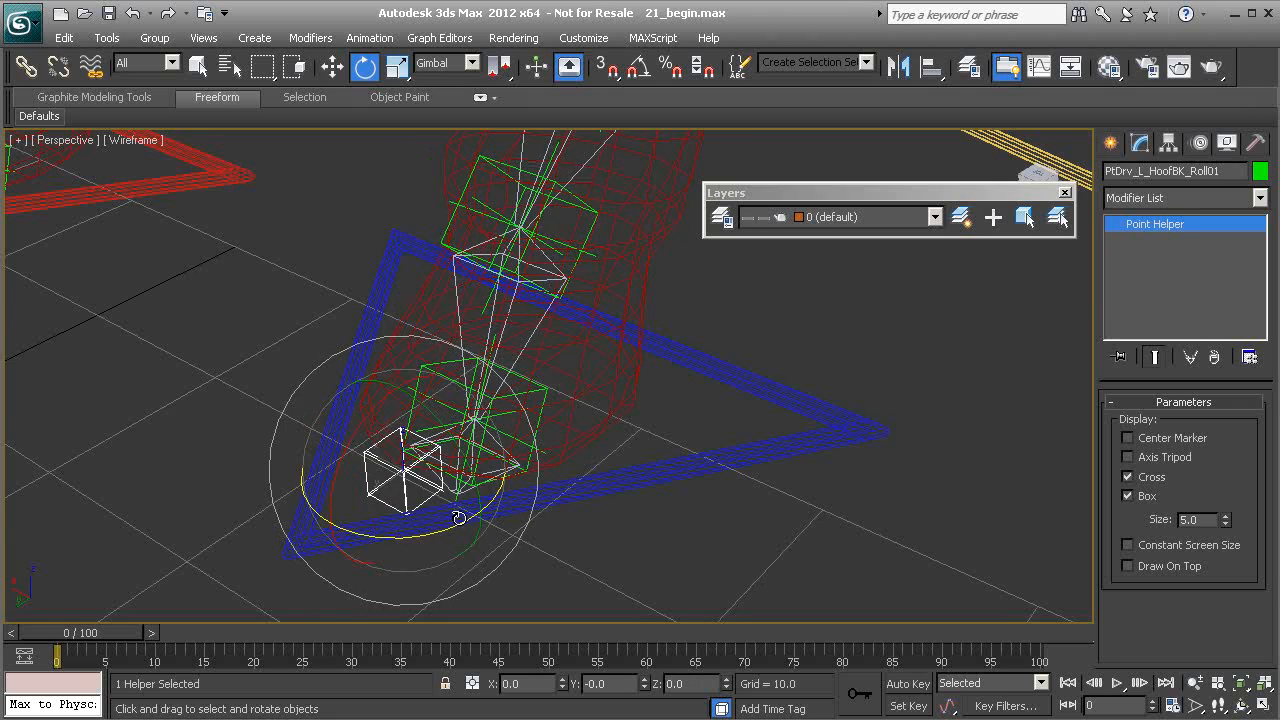
Step: Reset the left rear hoof tip helper with Transform To Zero
alt+middle_drag(462, 514, 472, 478)
alt+middle_drag(667, 428, 707, 403)
right_click(664, 329)
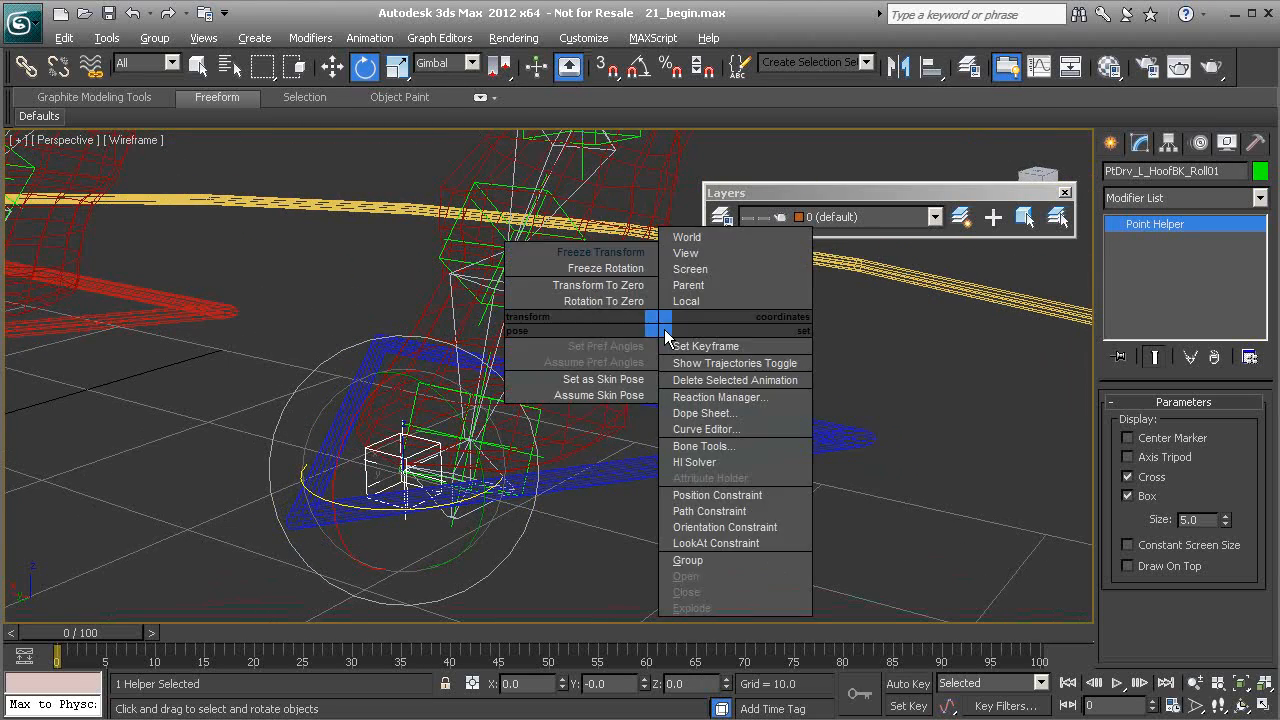
click(588, 286)
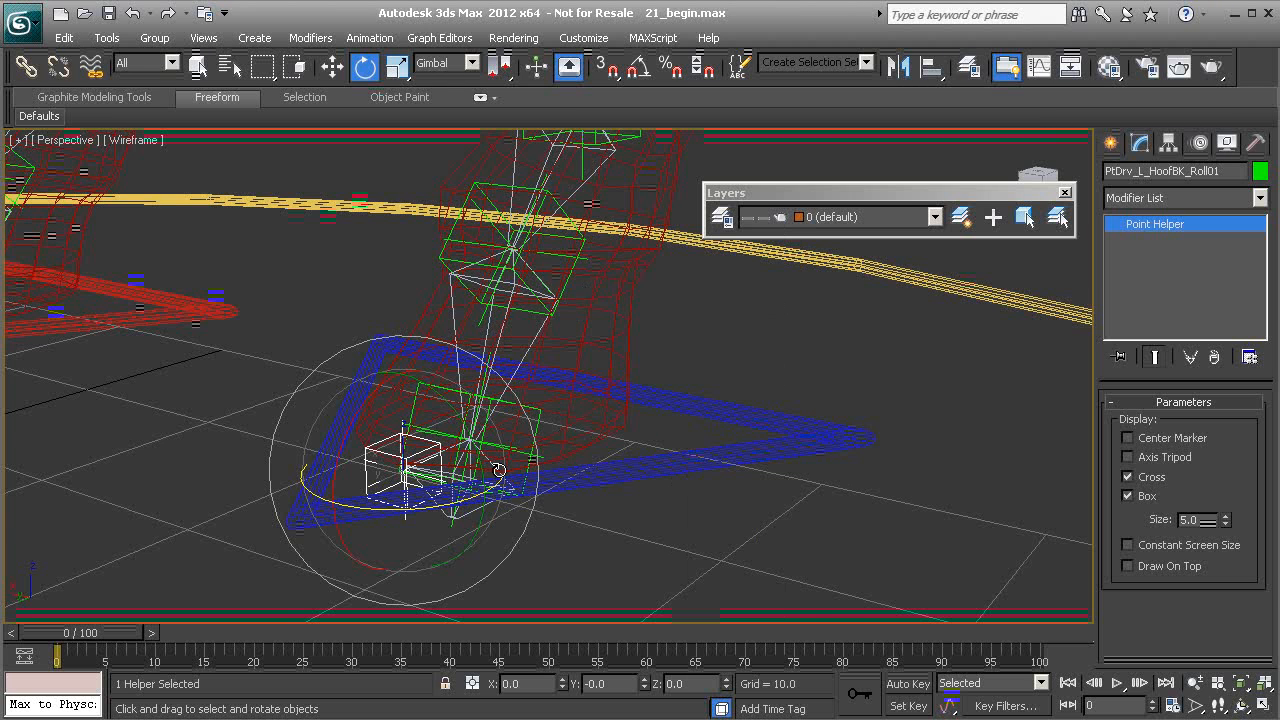
Step: Start wiring the left pelvic limb control's hoof_roll attribute to the Zero Euler XYZ X Rotation of the left rear hoof roll point helper
click(720, 411)
right_click(706, 334)
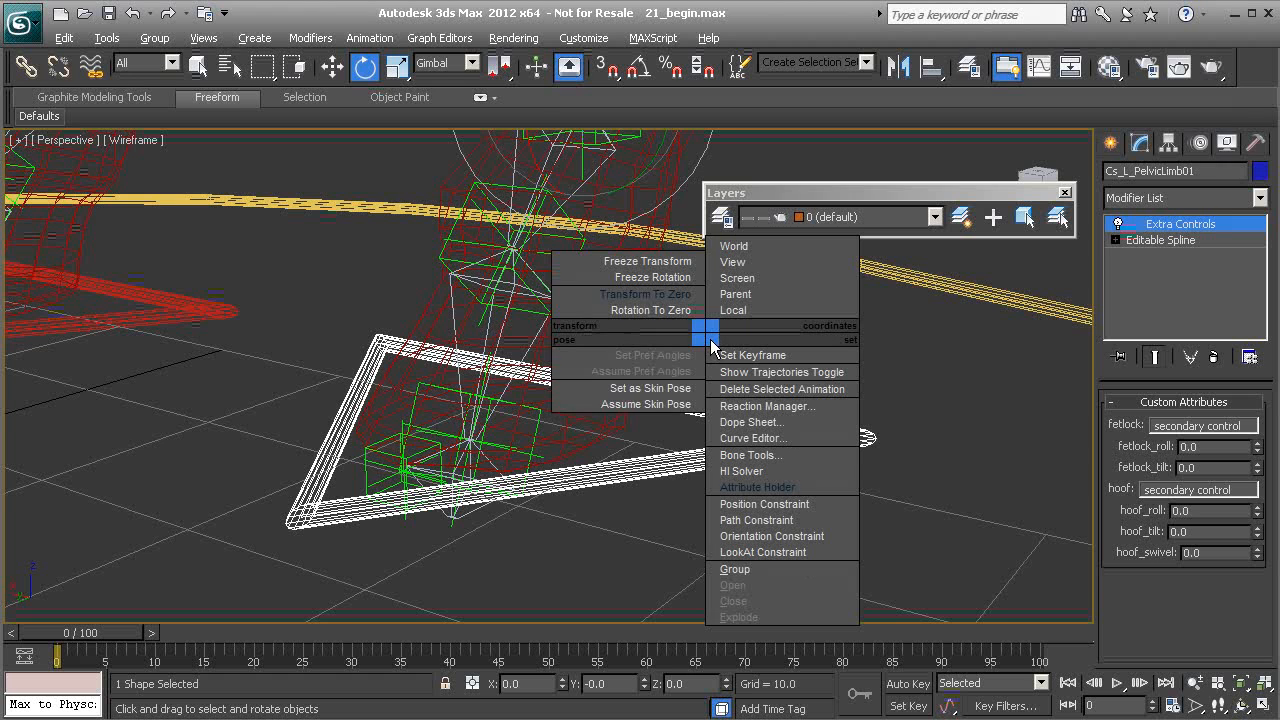
click(270, 357)
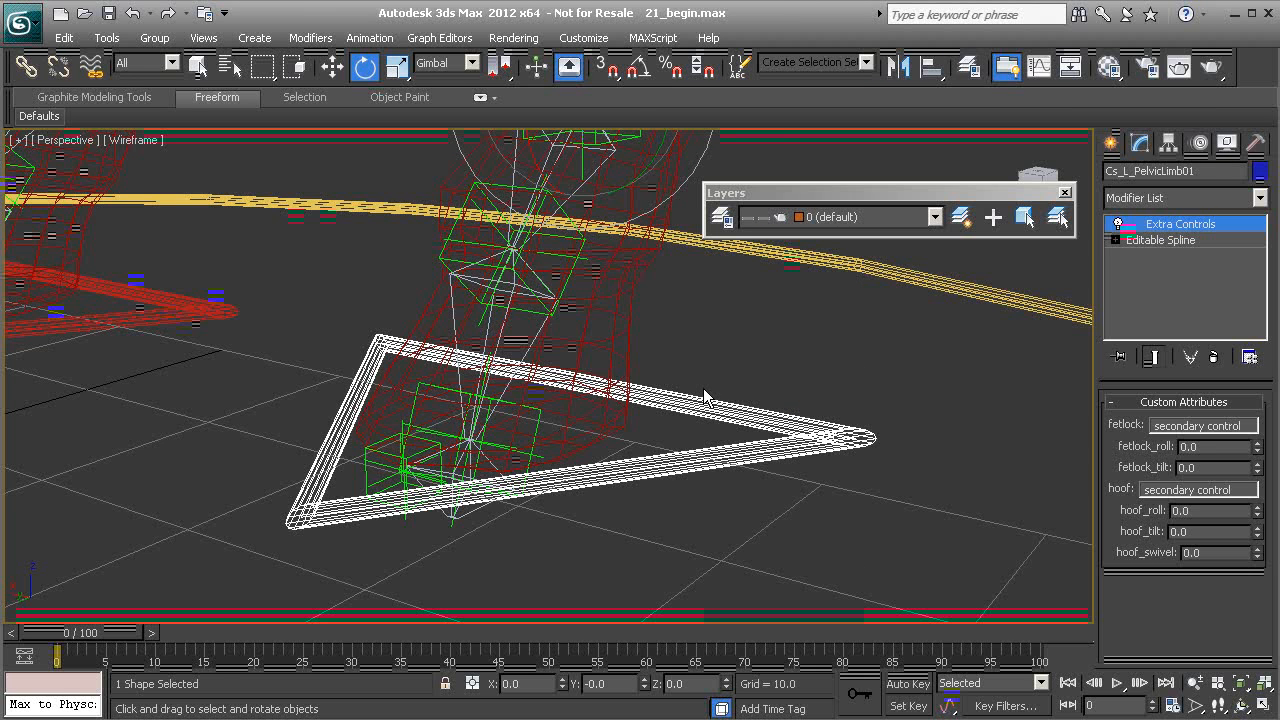
key(ctrl+5)
mouse_move(602, 124)
mouse_move(729, 125)
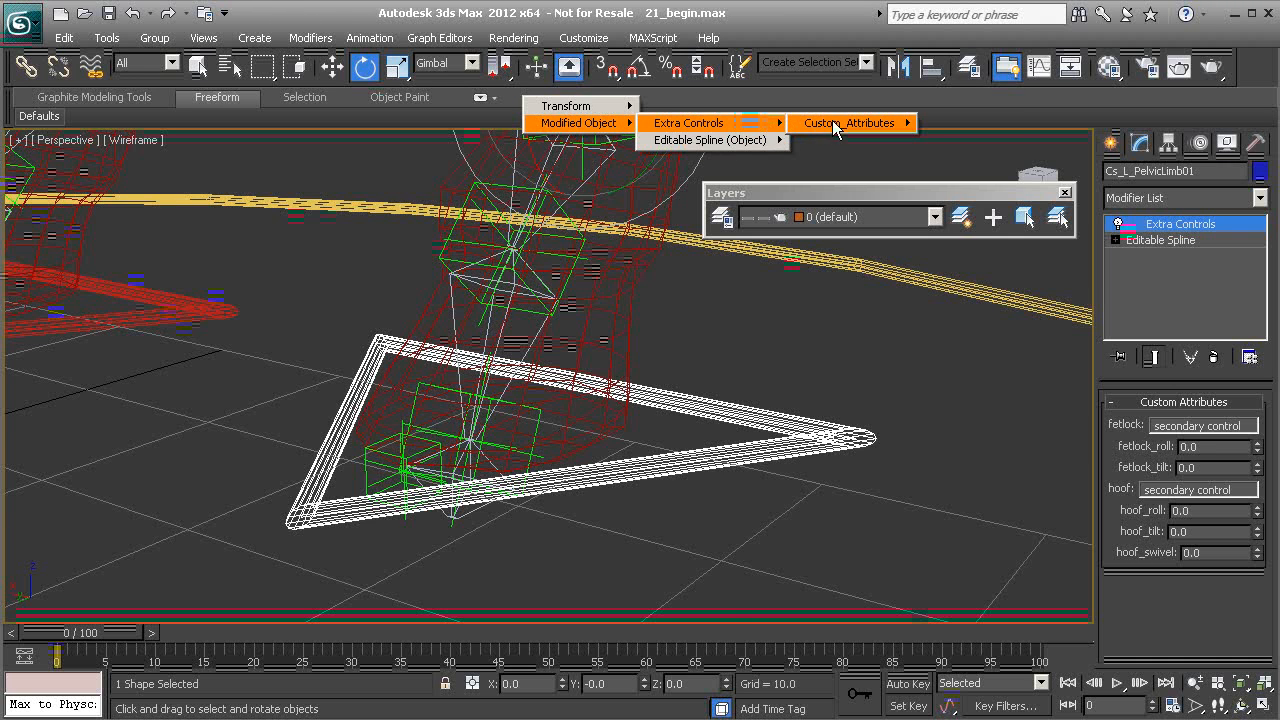
mouse_move(826, 125)
click(940, 156)
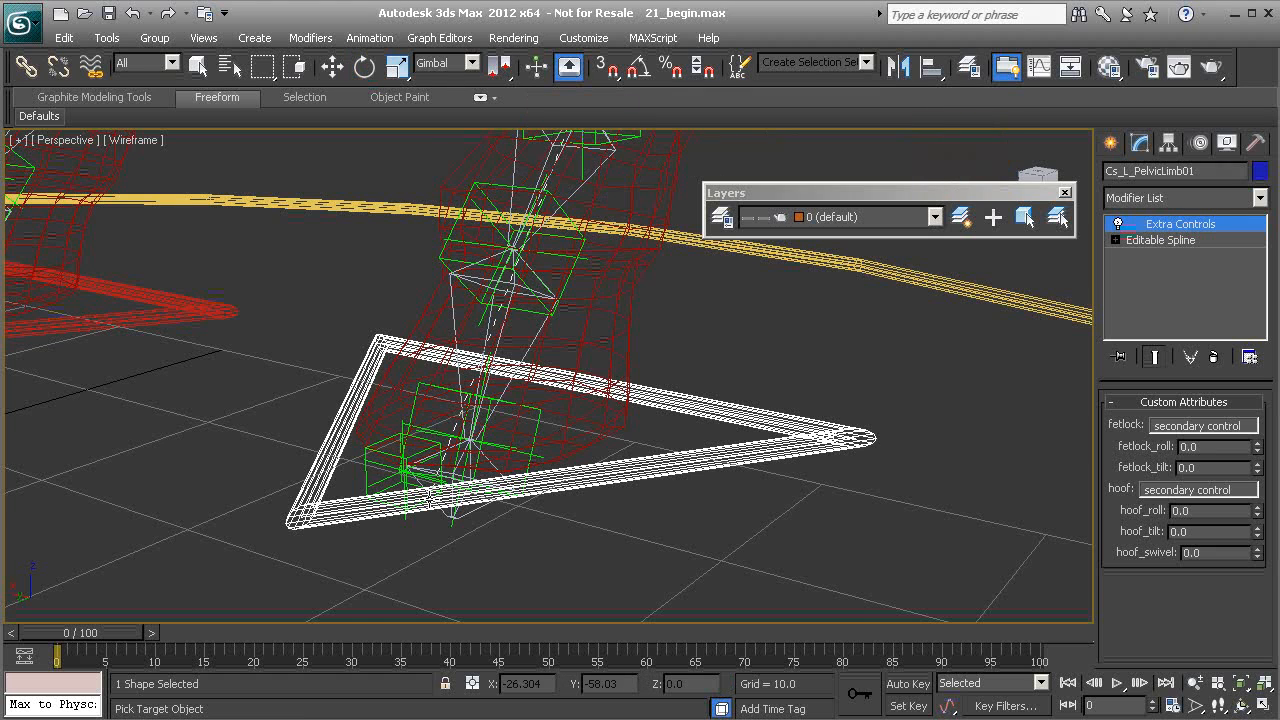
click(376, 456)
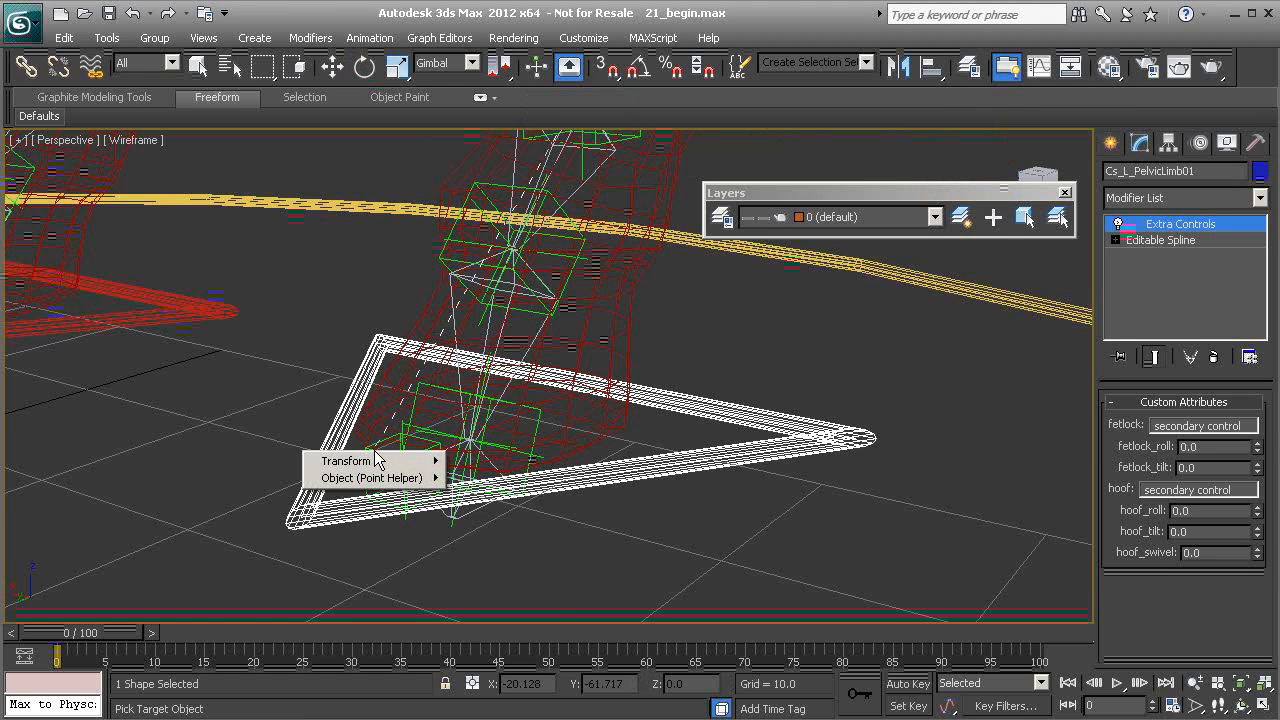
mouse_move(440, 462)
mouse_move(482, 478)
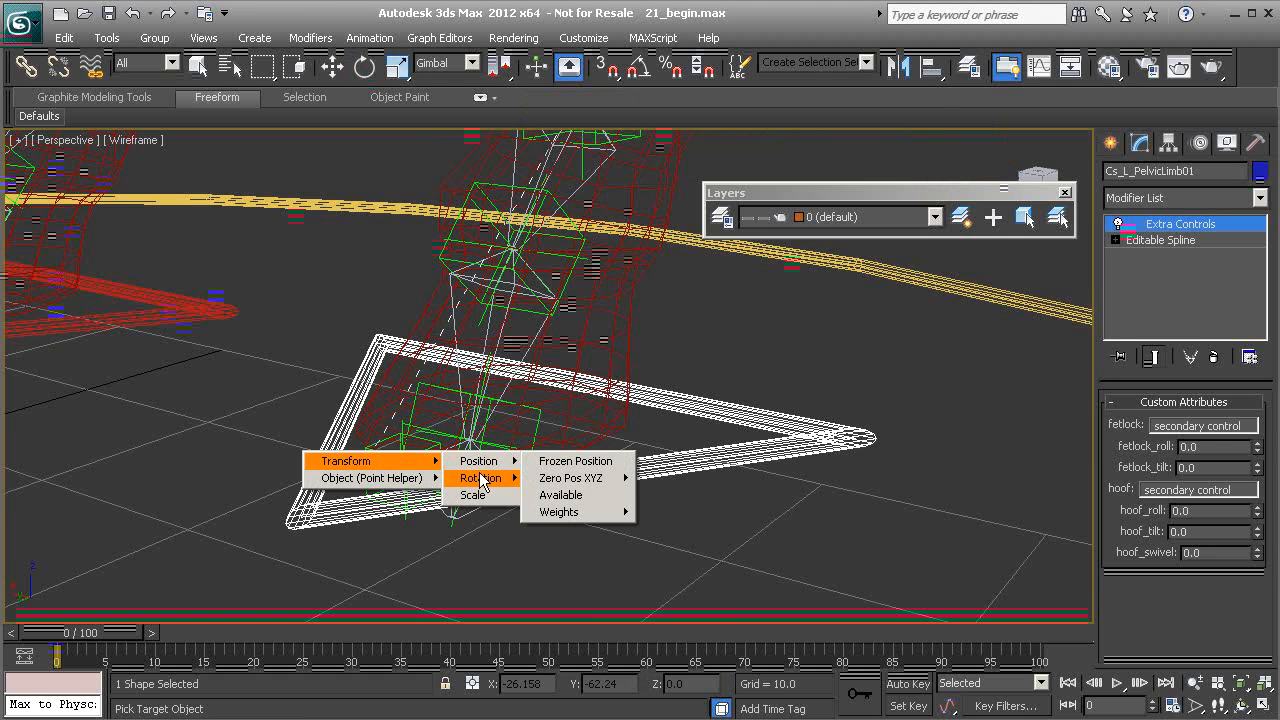
mouse_move(604, 494)
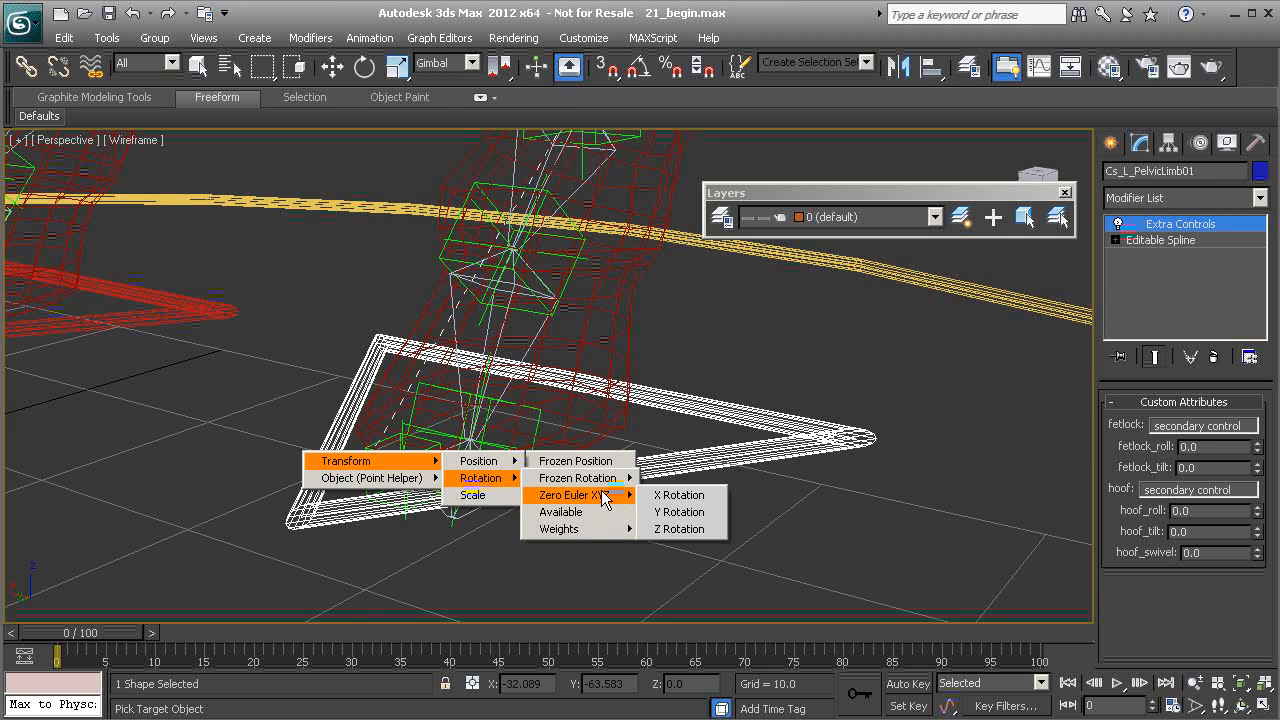
click(702, 498)
Step: Connect hoof_roll as the one-way driver of the hoof helper's X Rotation using the expression DegToRad(hoof_roll)
click(524, 305)
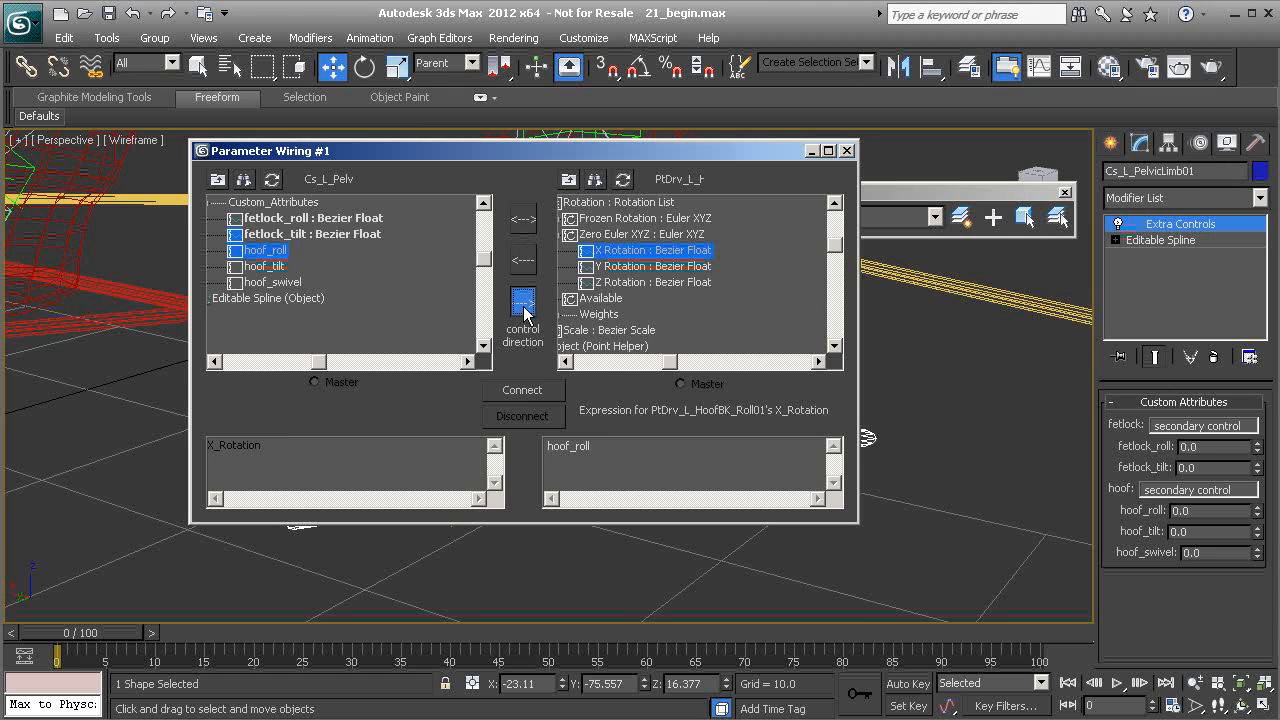
click(549, 446)
text(DegToRad()
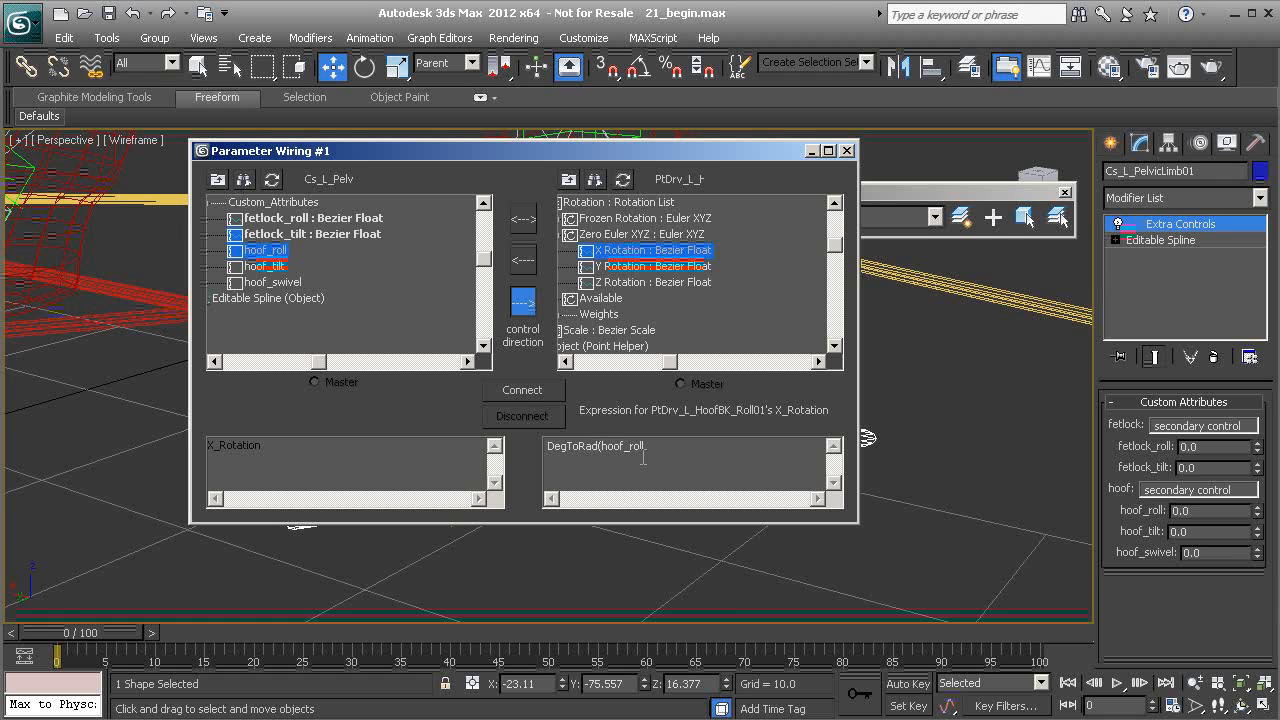
click(530, 392)
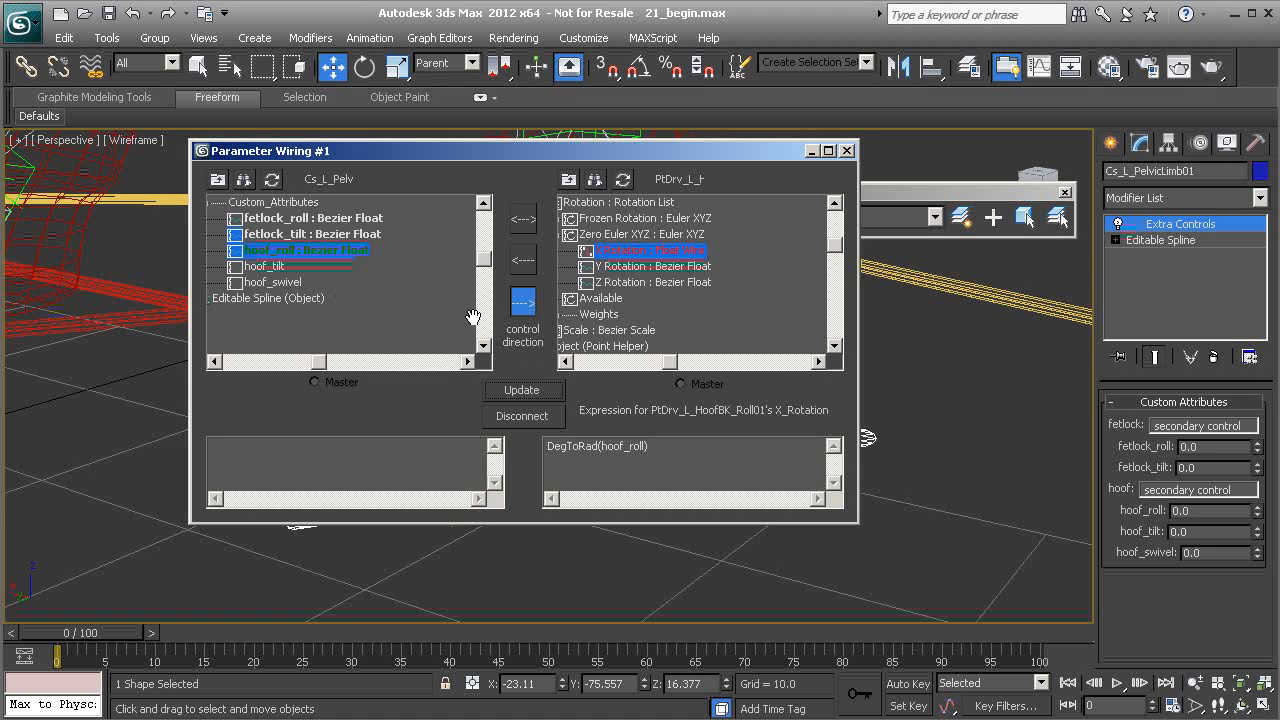
Step: Connect hoof_tilt as the one-way driver of the hoof helper's Y Rotation using the expression DegToRad(hoof_tilt)
drag(556, 151, 507, 152)
click(214, 268)
click(566, 270)
click(474, 304)
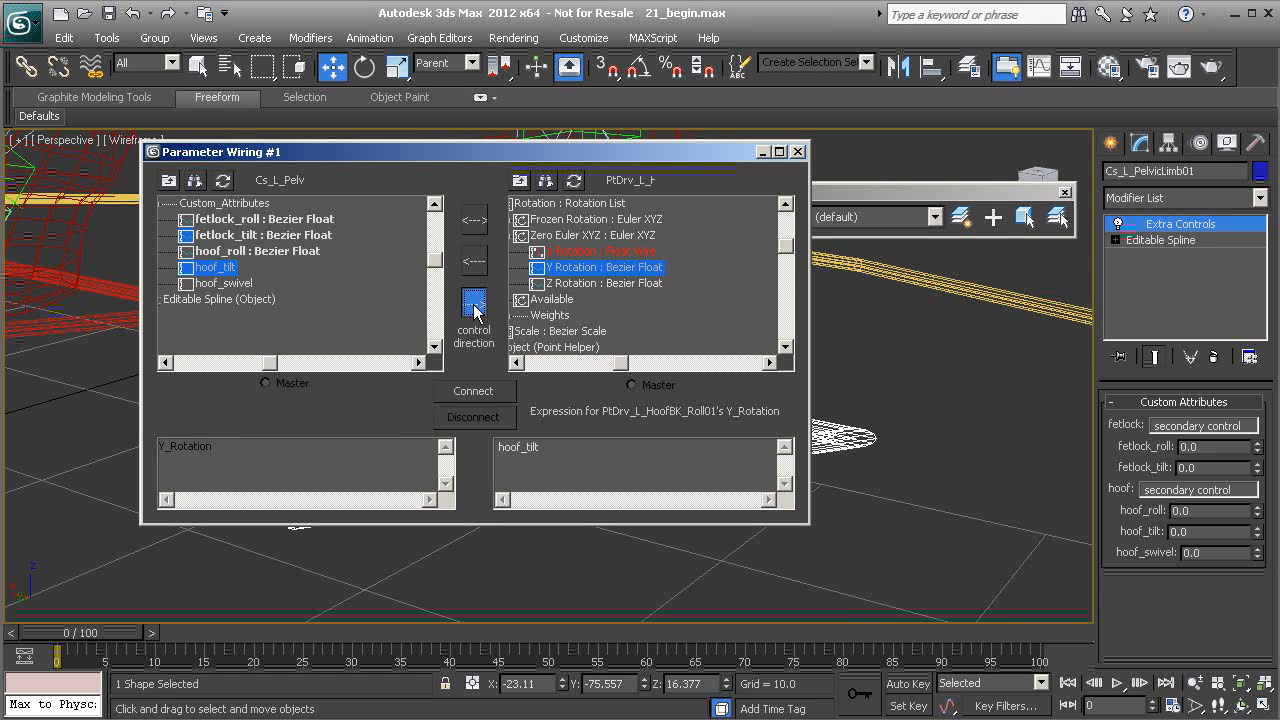
text(DegToRad()
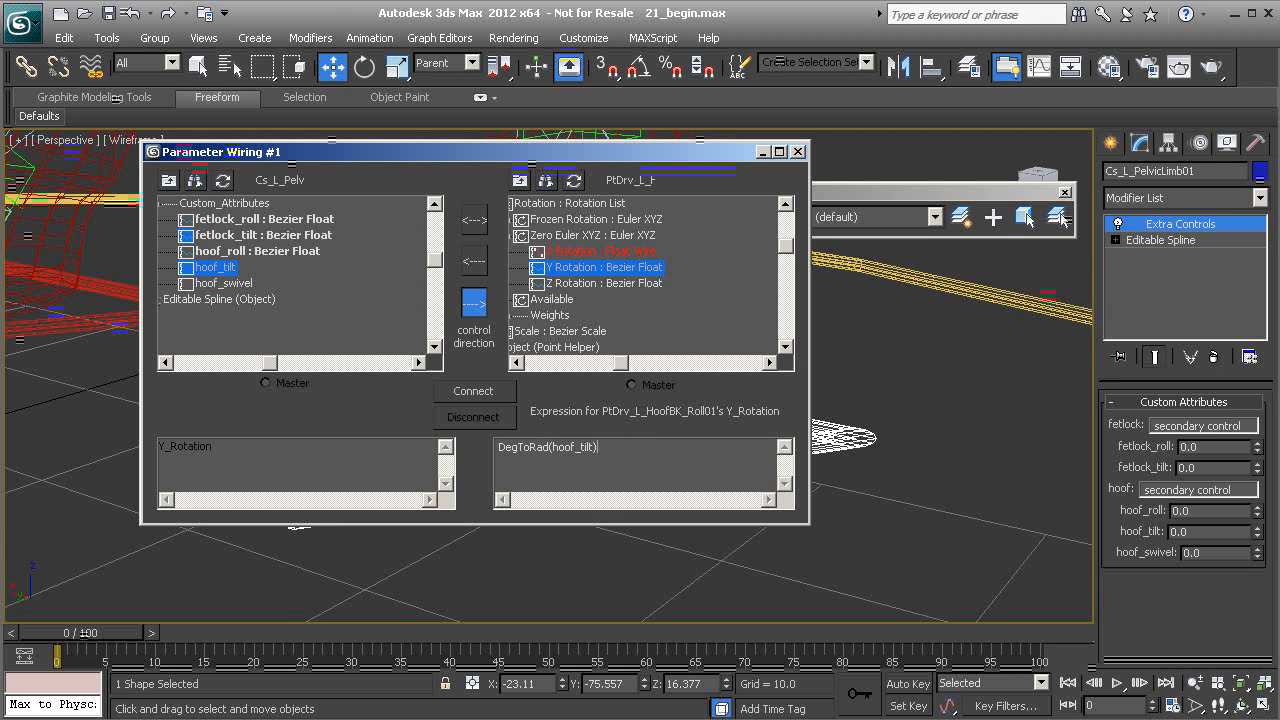
click(484, 392)
Step: Connect hoof_swivel as the one-way driver of the hoof helper's Z Rotation using DegToRad(hoof_swivel), and close the wiring dialog
click(226, 283)
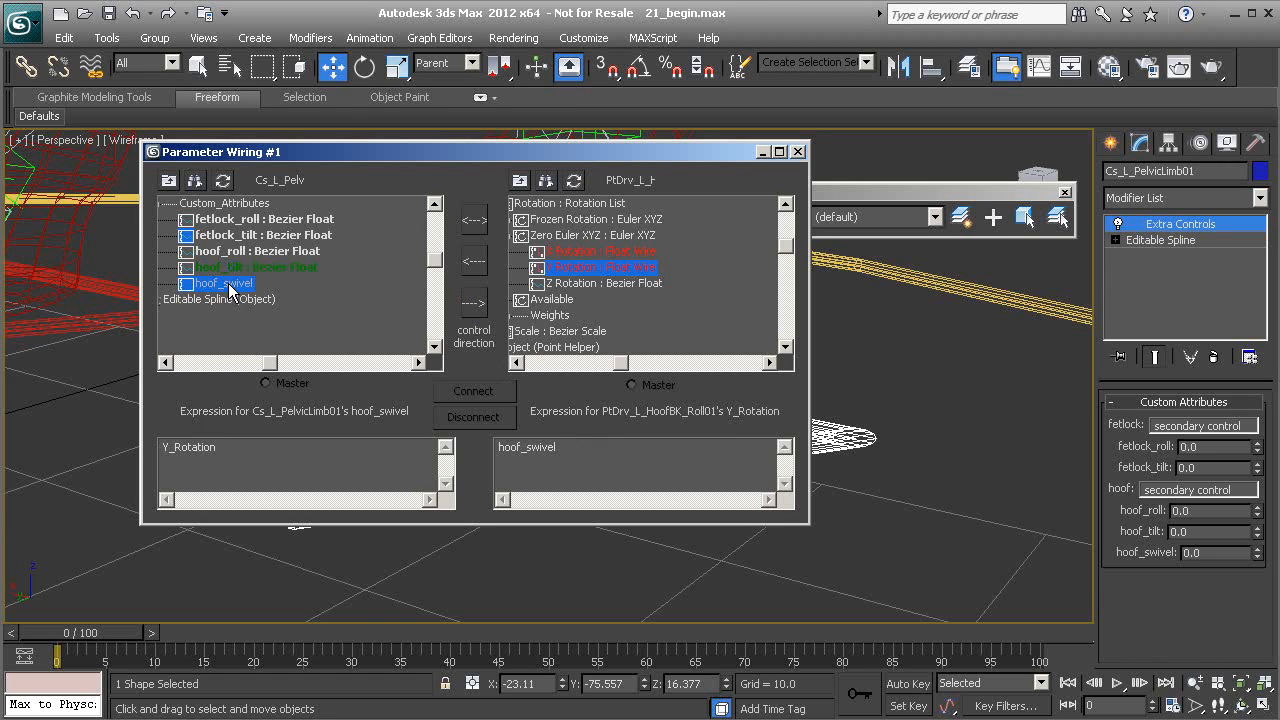
click(607, 284)
click(475, 309)
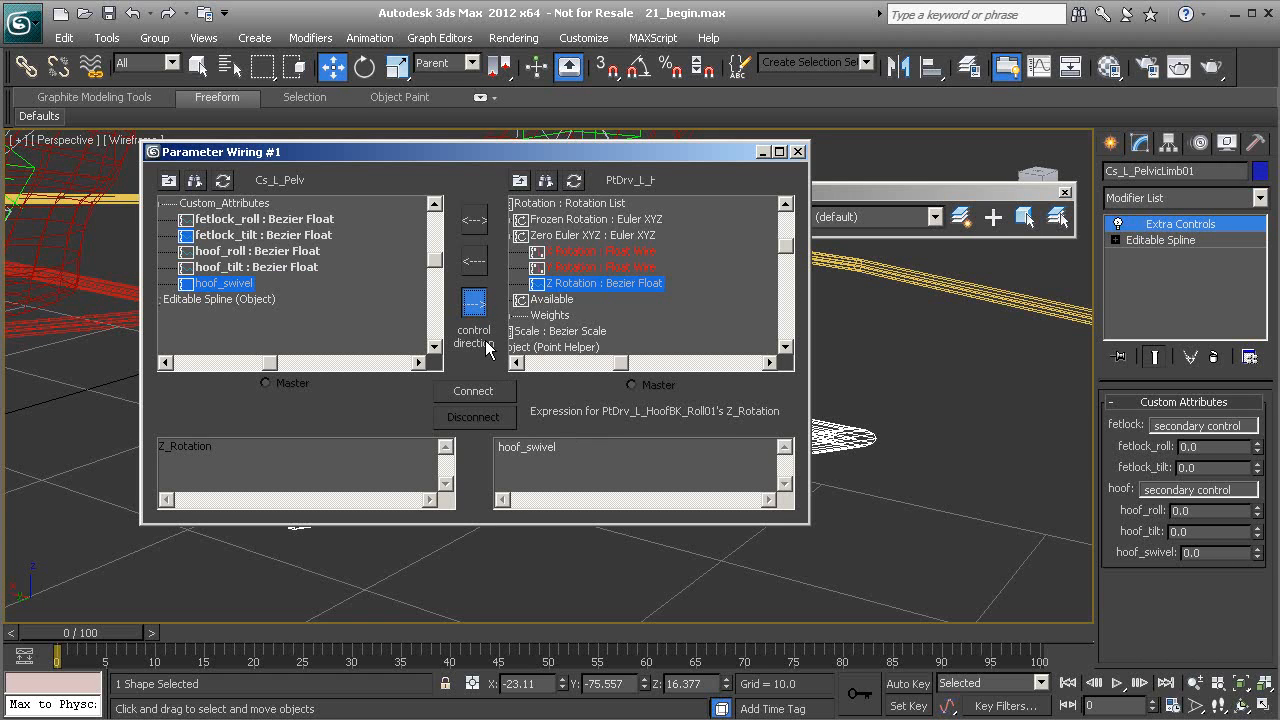
click(501, 450)
text(DegToRad()
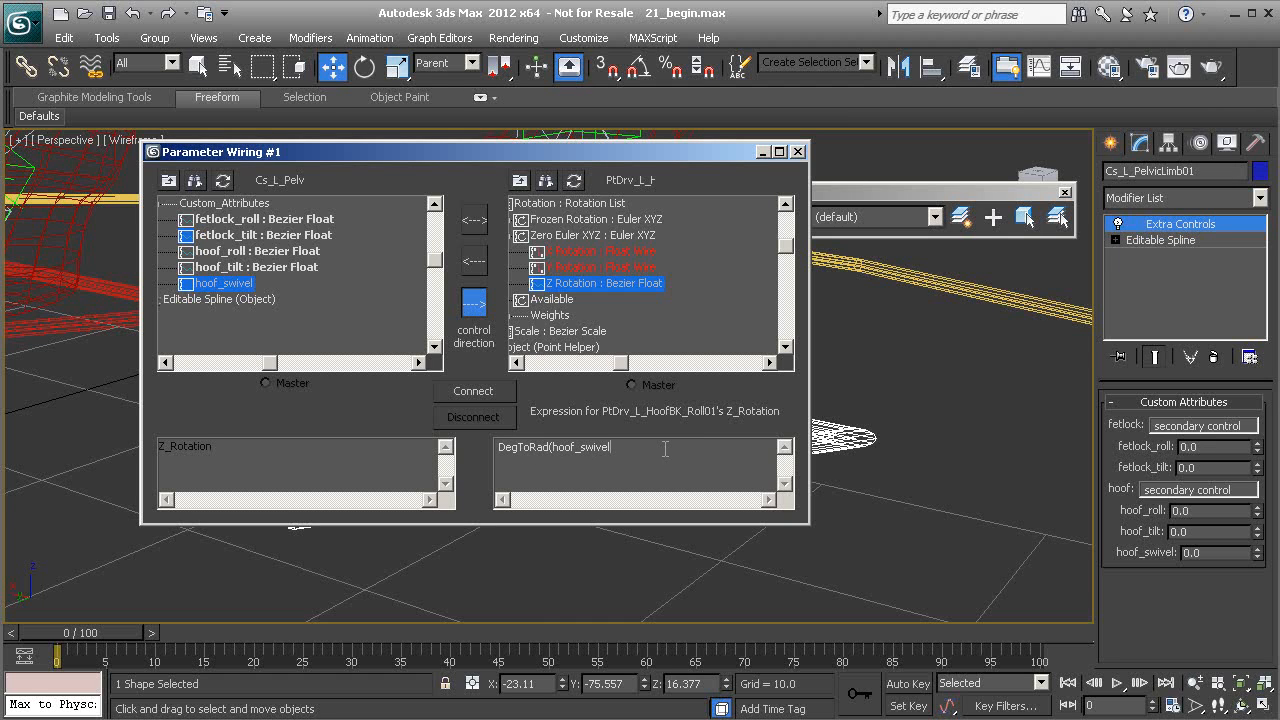
click(477, 396)
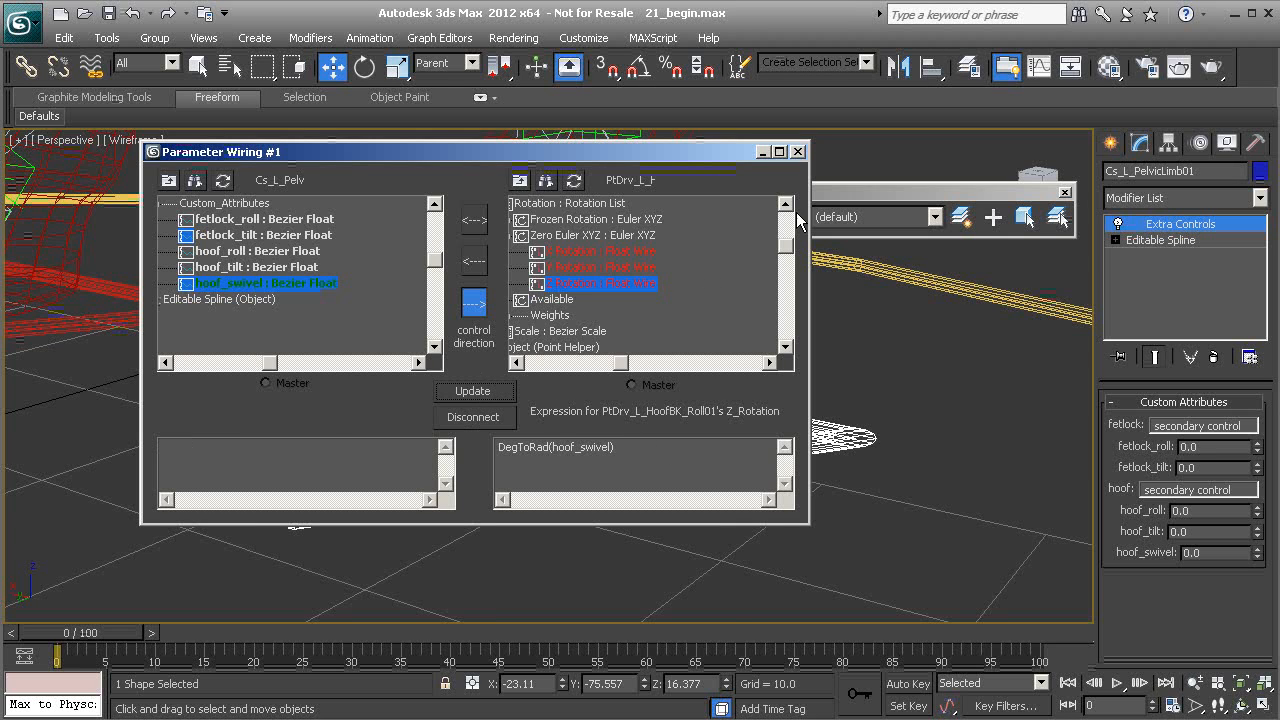
click(799, 152)
Step: Test the hoof_roll and hoof_tilt attributes on the left rear hoof, cancelling each change
middle_drag(680, 411, 731, 421)
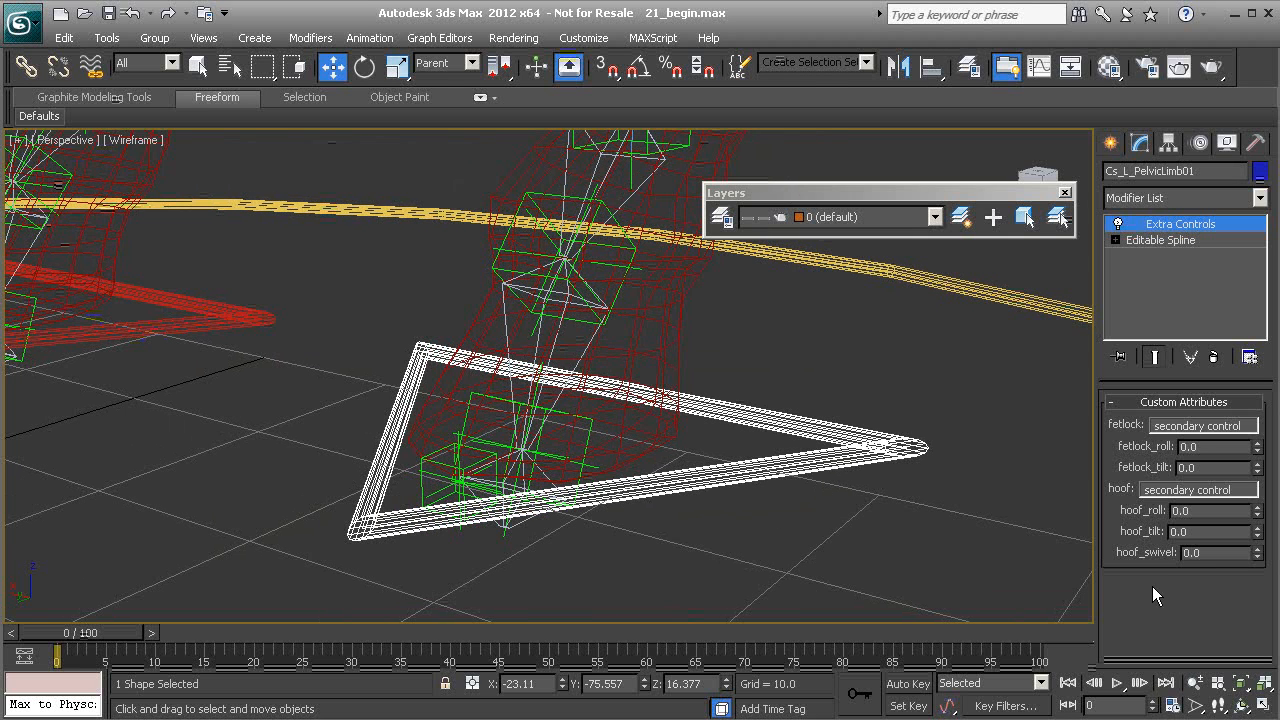
drag(1258, 514, 1258, 595)
mouse_move(1205, 690)
mouse_down()
mouse_move(1165, 484)
mouse_move(1202, 715)
mouse_up()
right_click(1202, 6)
drag(1256, 538, 1229, 207)
right_click(1270, 609)
right_click(1229, 207)
Step: Test the hoof_roll attribute again while viewing the left rear leg from different sides, undoing each change
alt+middle_drag(776, 424, 725, 465)
alt+middle_drag(396, 360, 517, 420)
scroll(515, 418, down, 4)
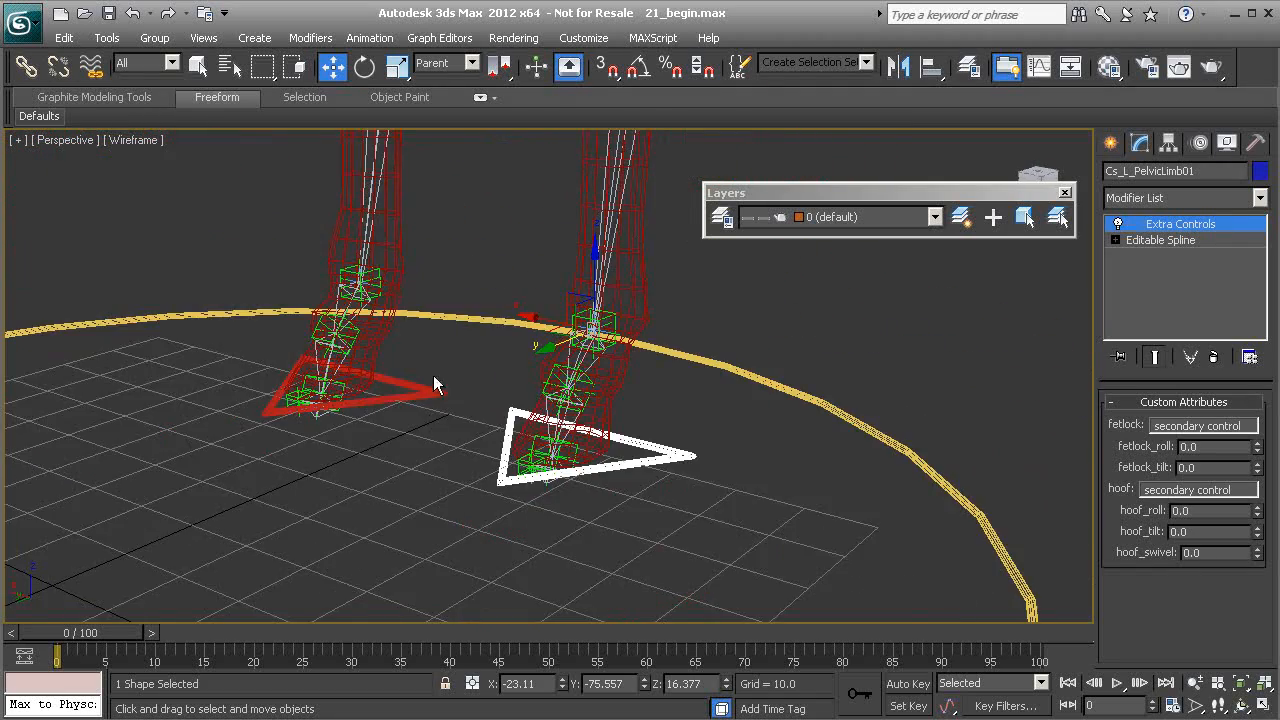
scroll(432, 424, up, 5)
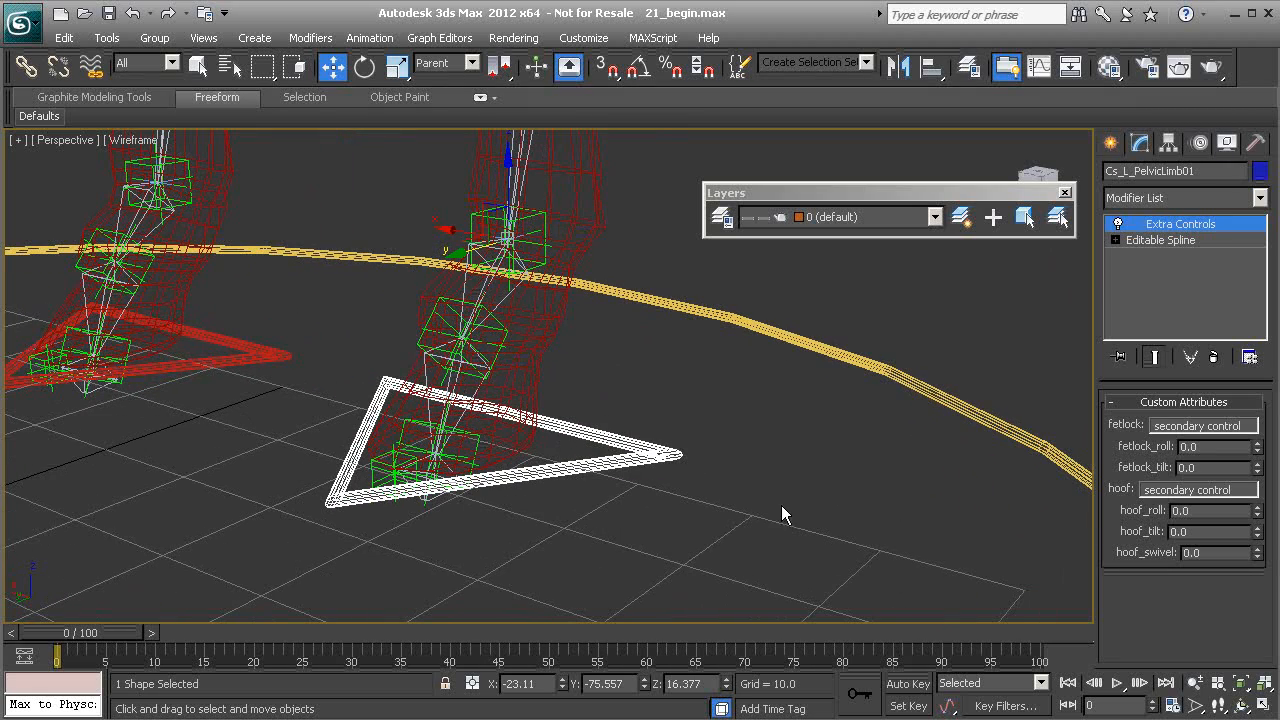
drag(1257, 511, 1262, 254)
key(ctrl+z)
alt+middle_drag(606, 434, 882, 477)
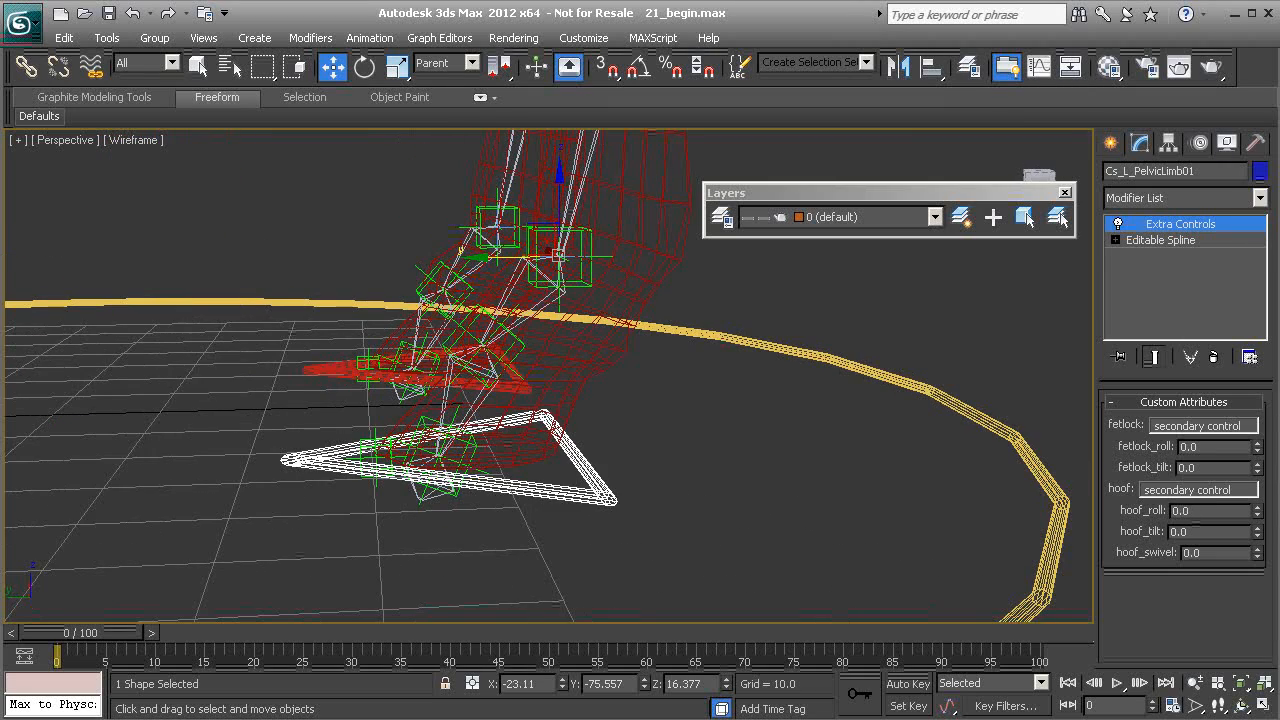
mouse_move(1257, 512)
mouse_down()
mouse_move(1257, 460)
mouse_move(1257, 512)
mouse_up()
key(ctrl+z)
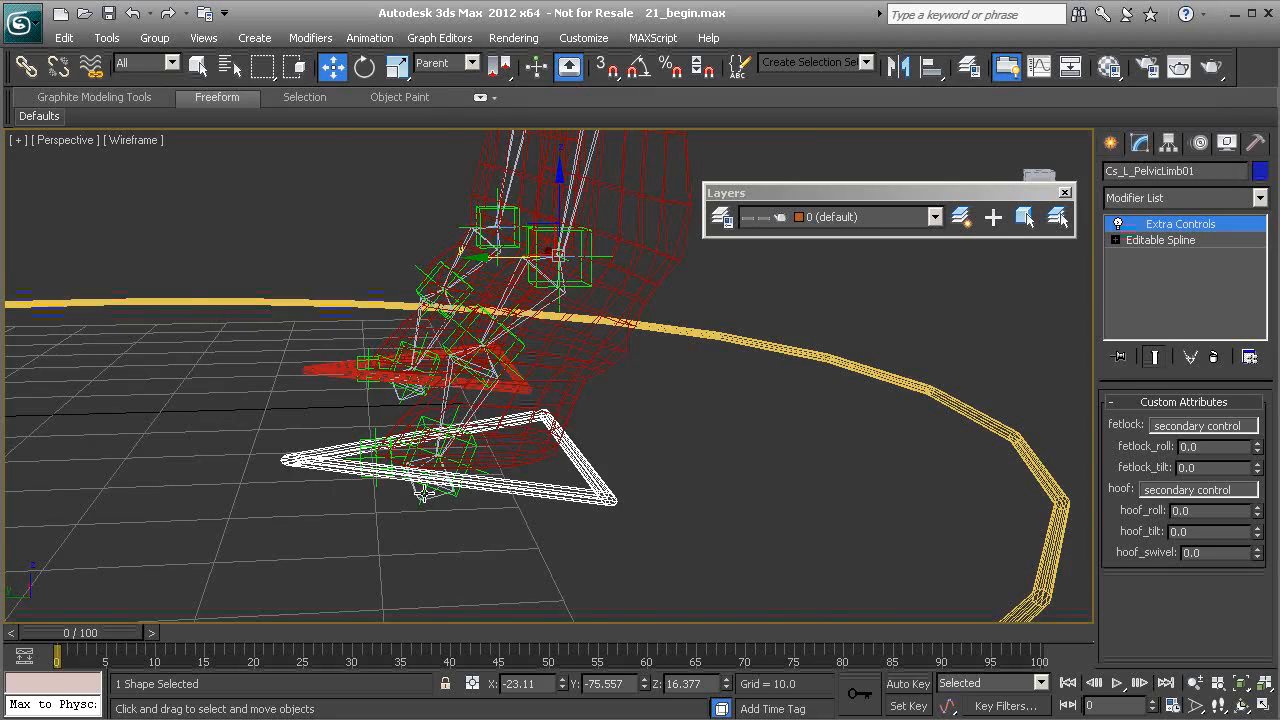
Step: Test the hoof_roll attribute at about 19.9 in a close-up of the left rear hoof, and reset it to 0
alt+middle_drag(367, 427, 539, 419)
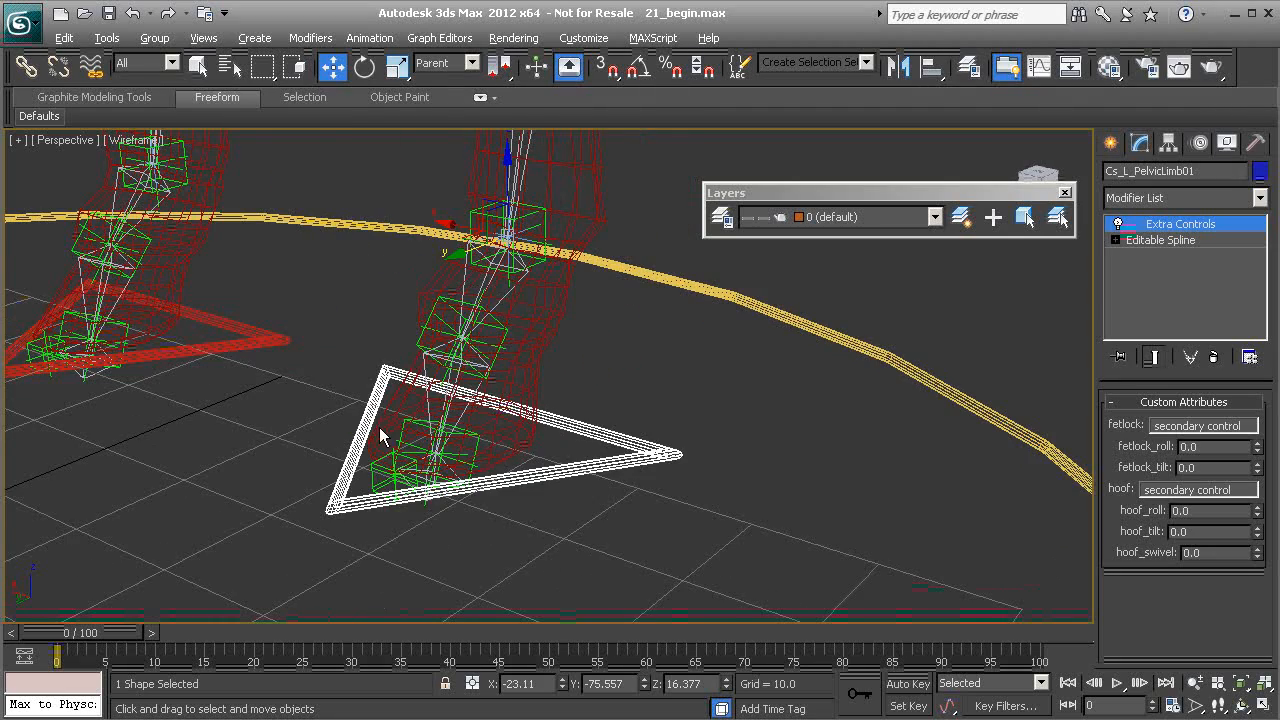
scroll(380, 435, up, 5)
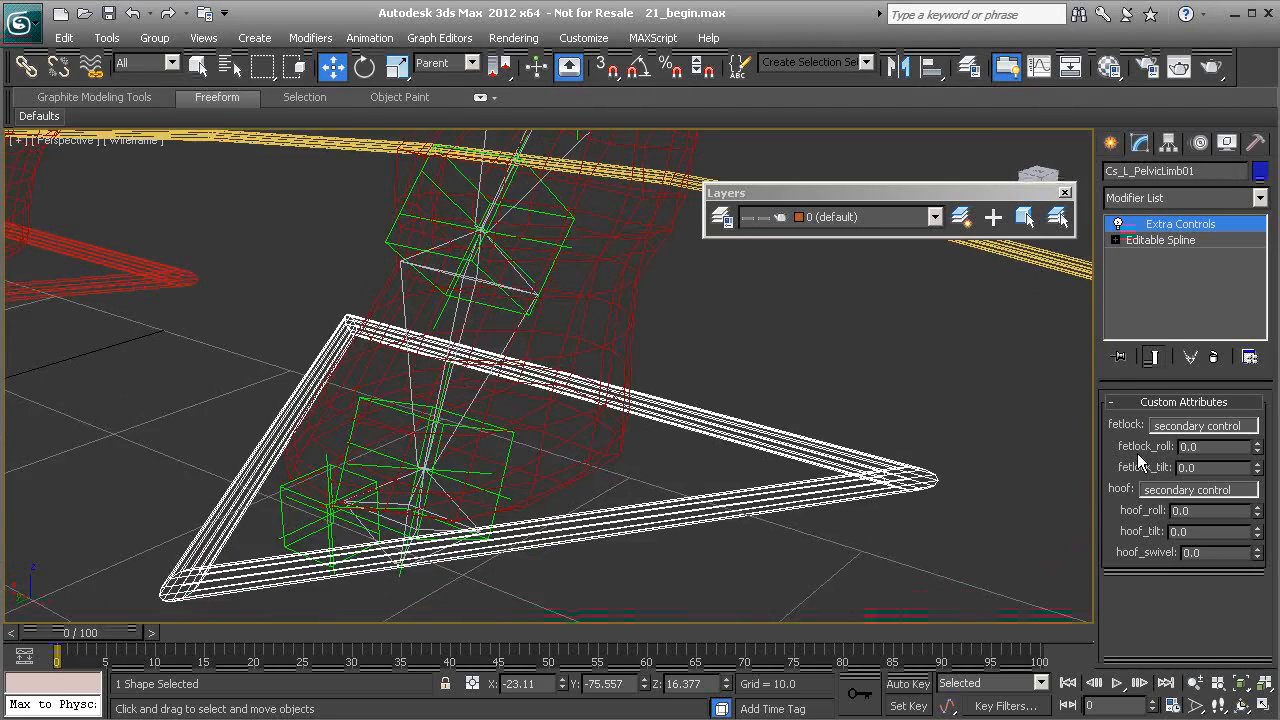
drag(1257, 513, 1262, 355)
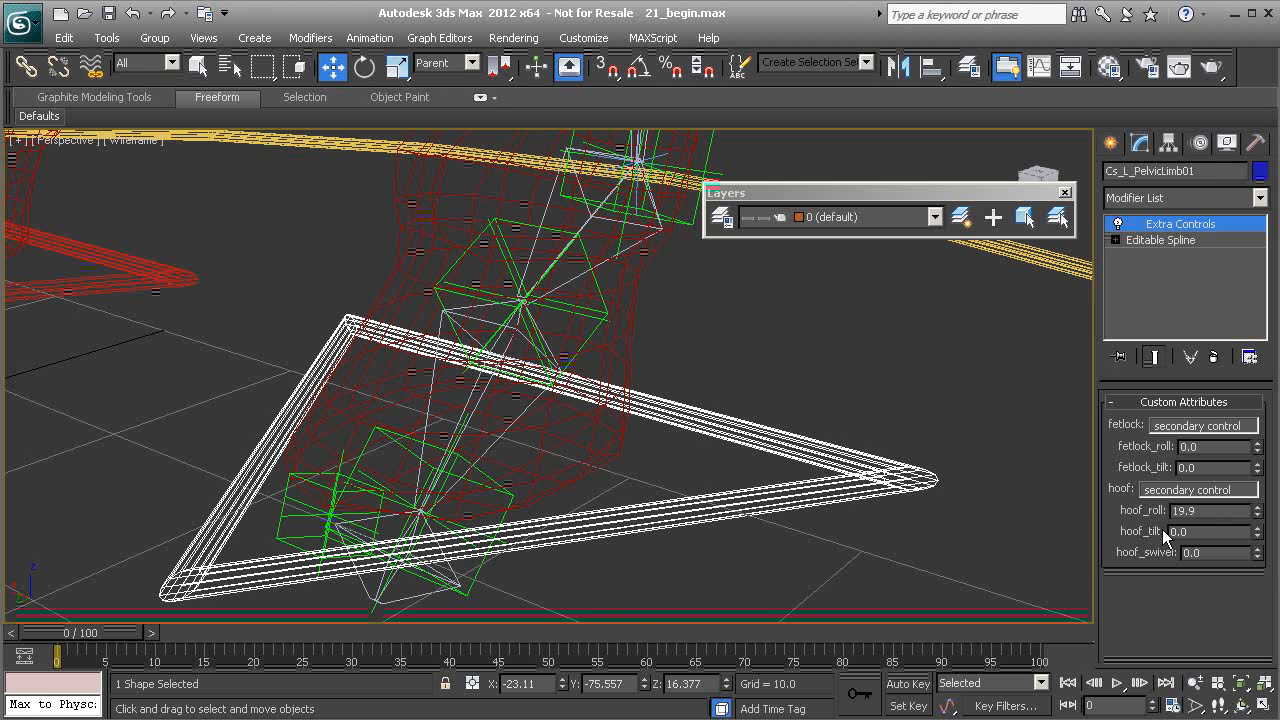
right_click(1258, 516)
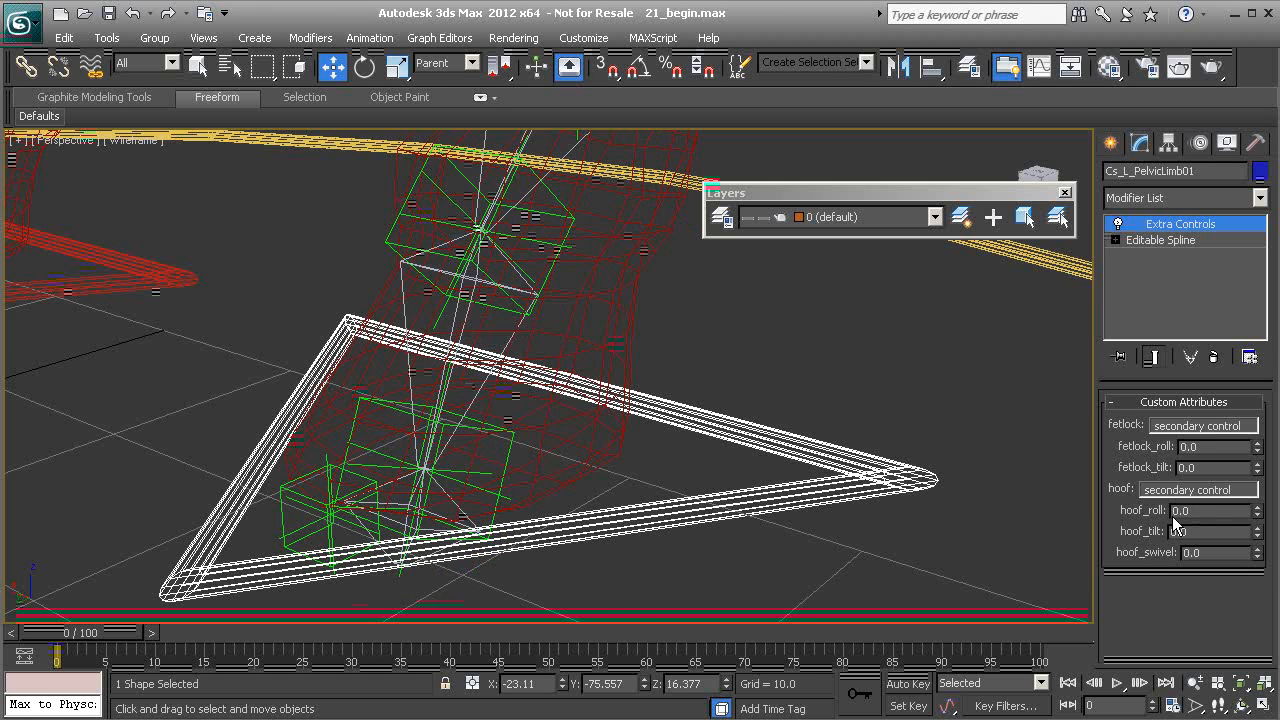
alt+middle_drag(609, 445, 678, 384)
scroll(678, 384, down, 3)
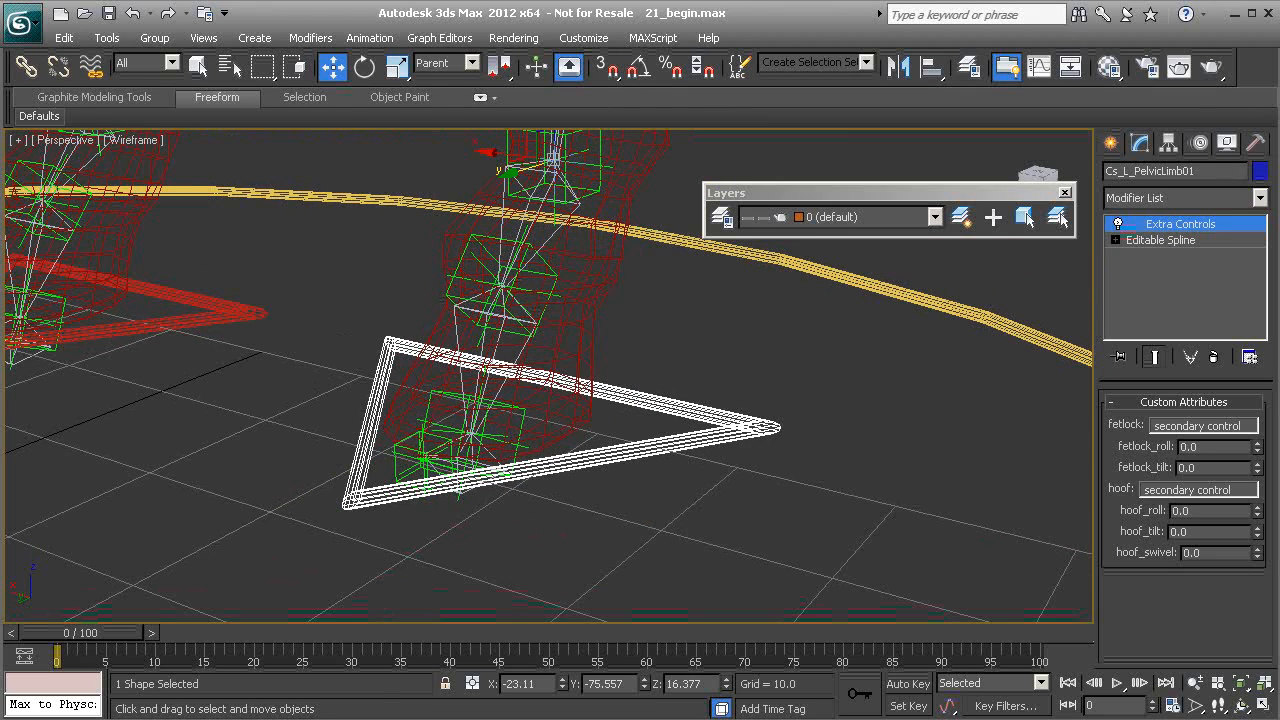
Step: Inspect the range settings of the hoof_roll attribute in the Parameter Editor, and close the editor without applying changes
key(alt+1)
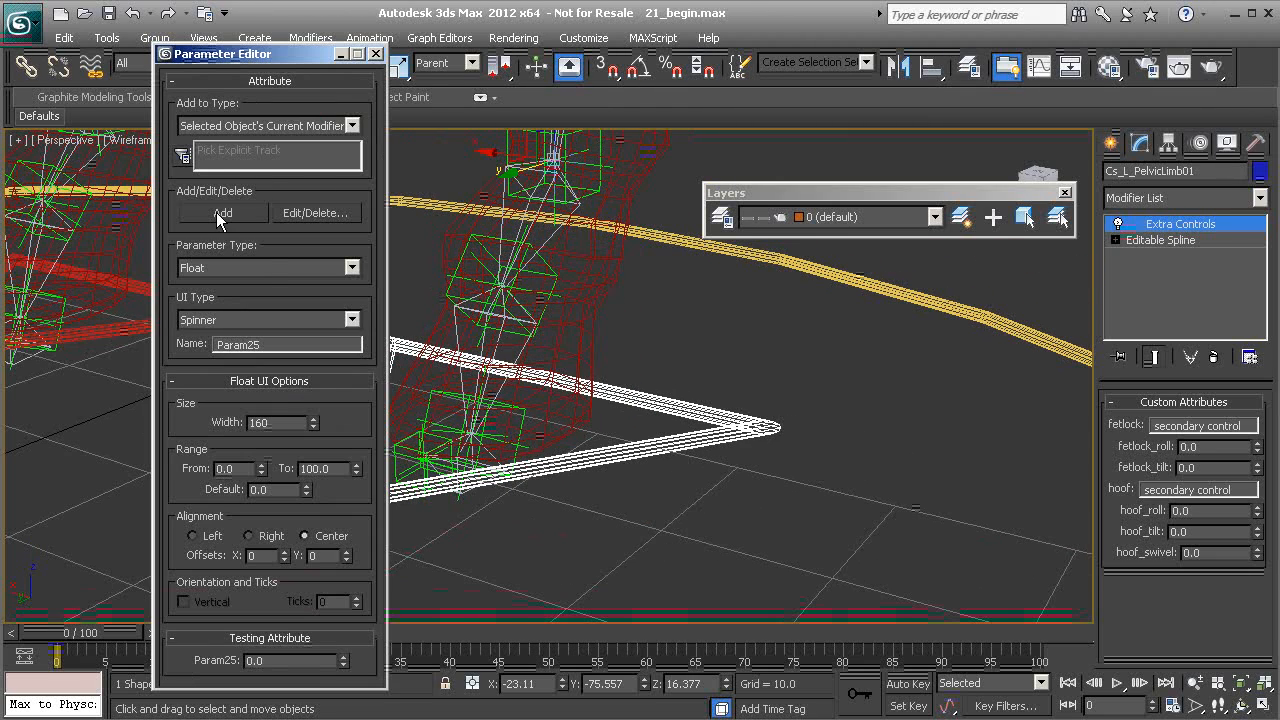
drag(281, 52, 257, 46)
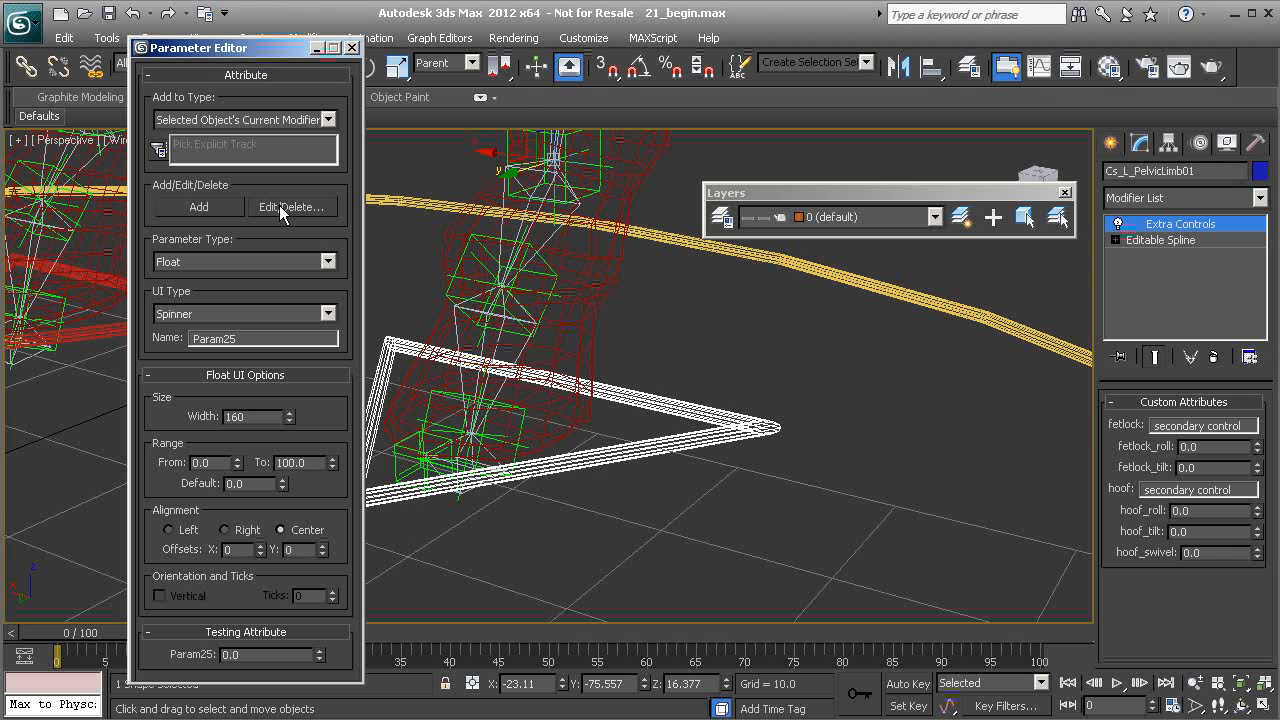
click(283, 206)
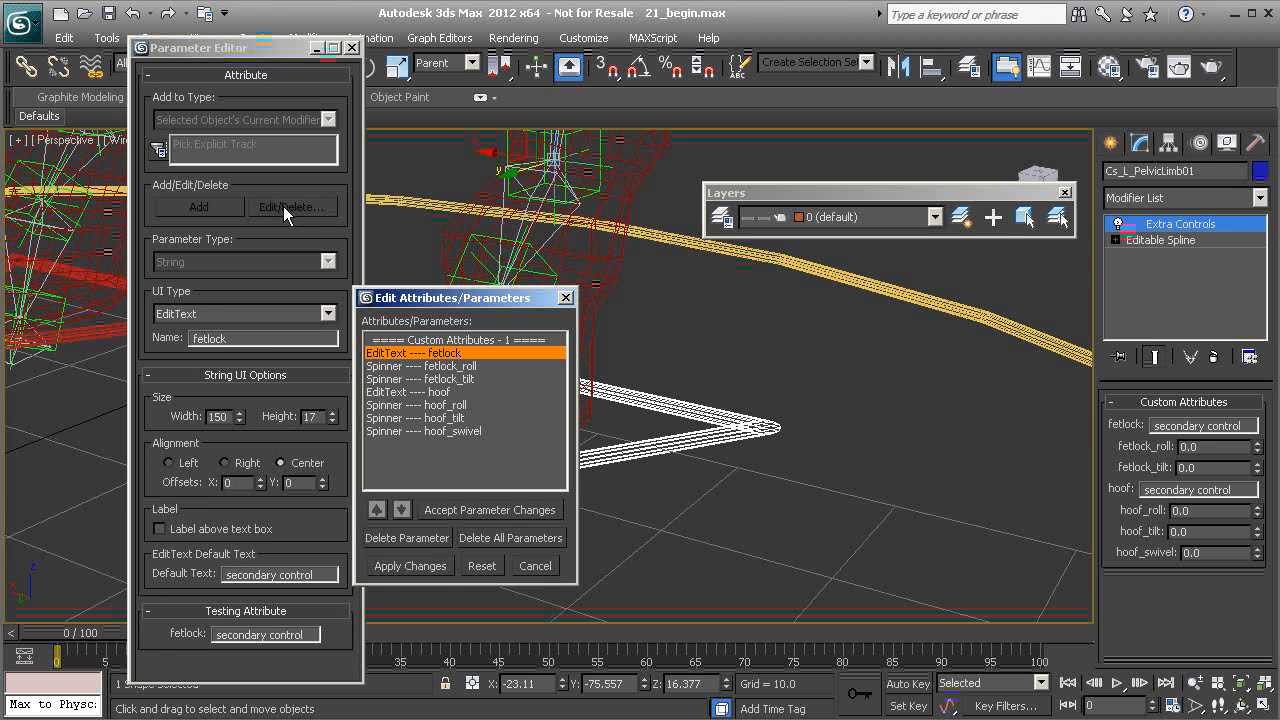
click(458, 407)
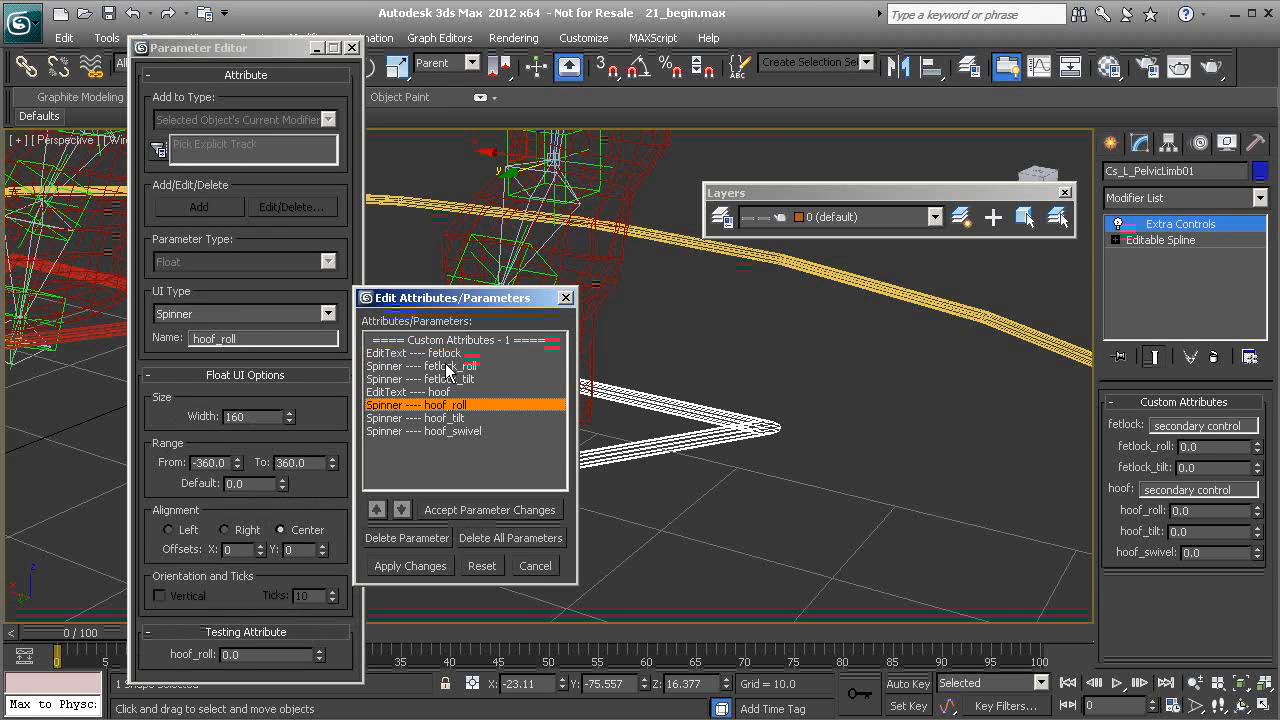
drag(482, 297, 544, 280)
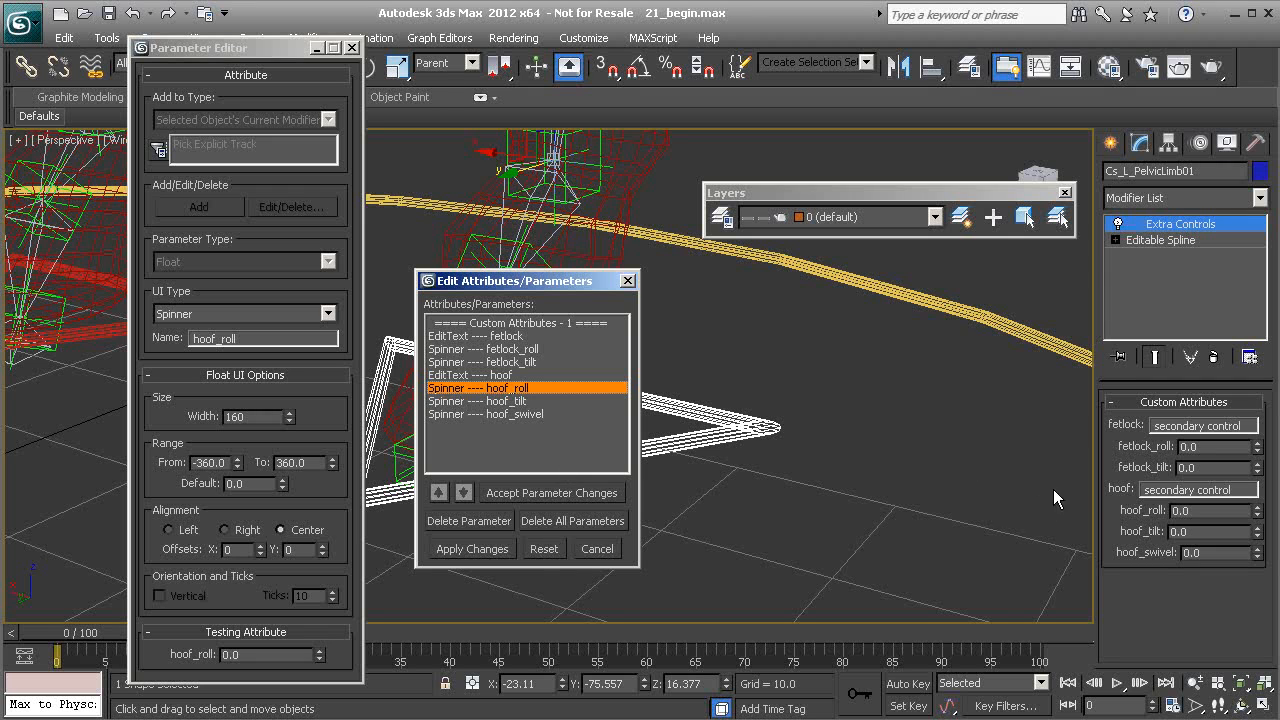
click(600, 549)
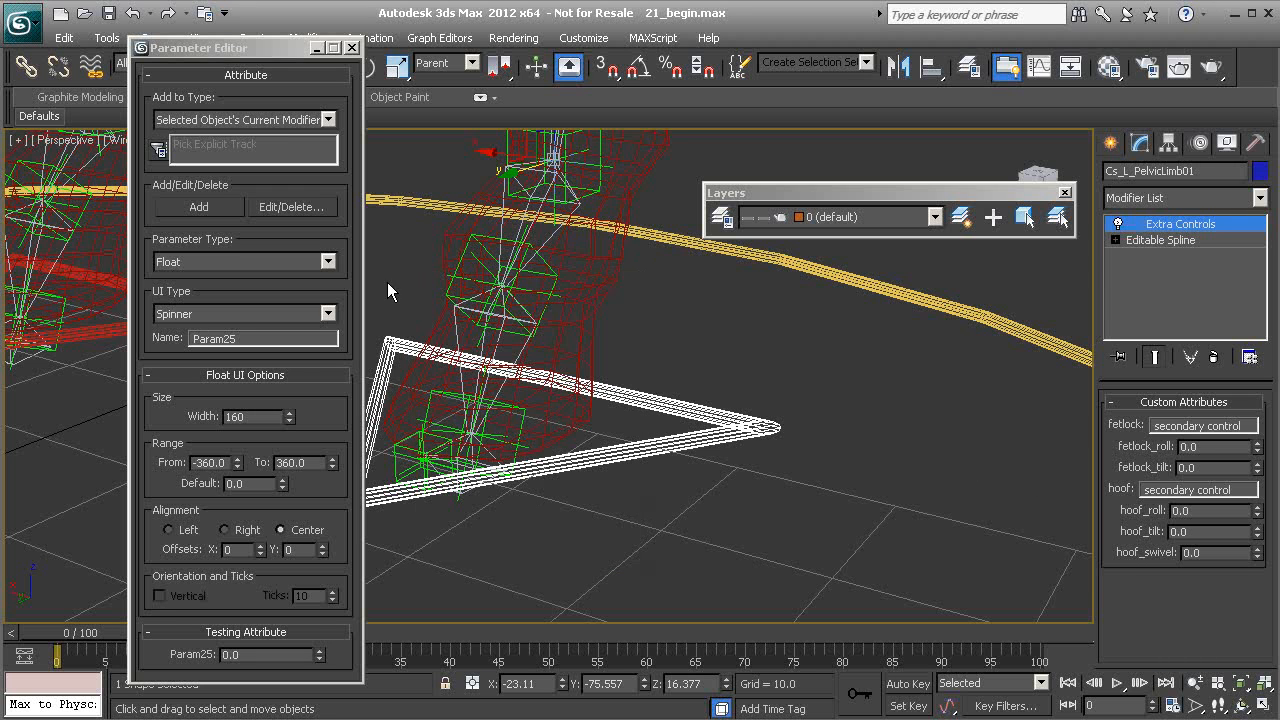
click(352, 50)
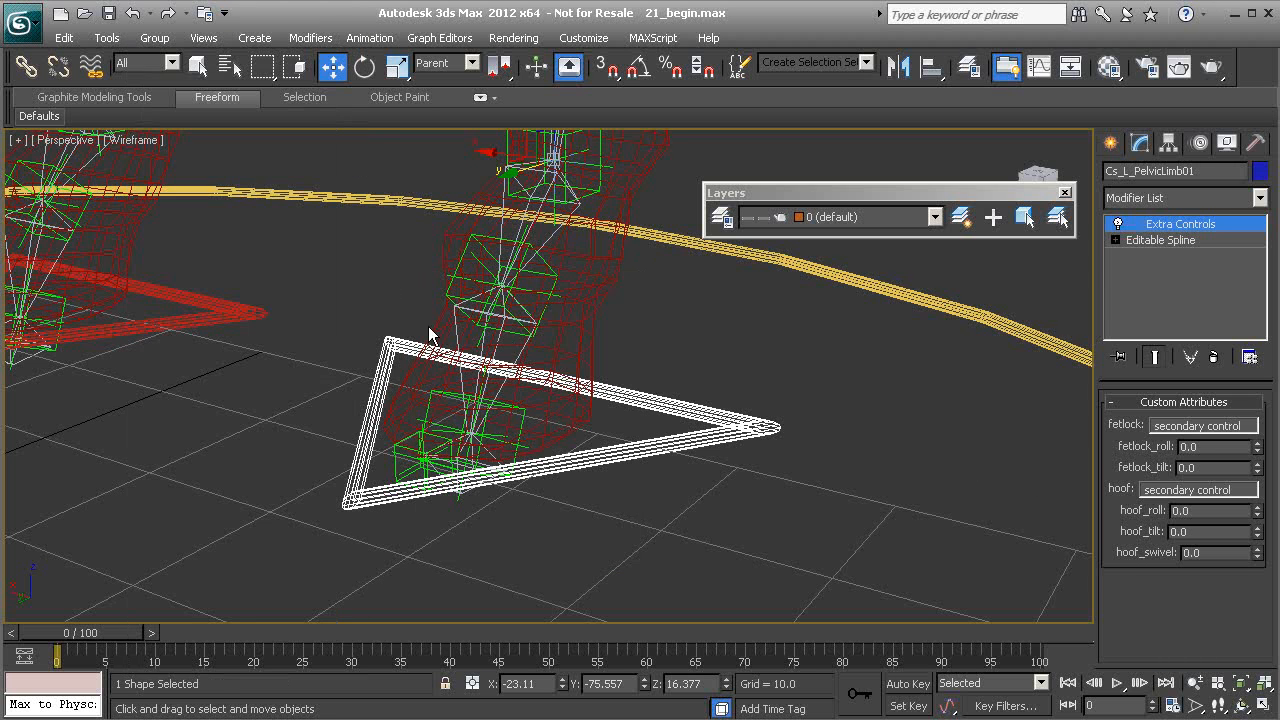
Step: Examine both rear legs of the rig from the hoof controls up to the diamond-shaped controls beside the upper joints
middle_drag(429, 328, 438, 368)
scroll(438, 368, down, 3)
middle_drag(328, 314, 451, 414)
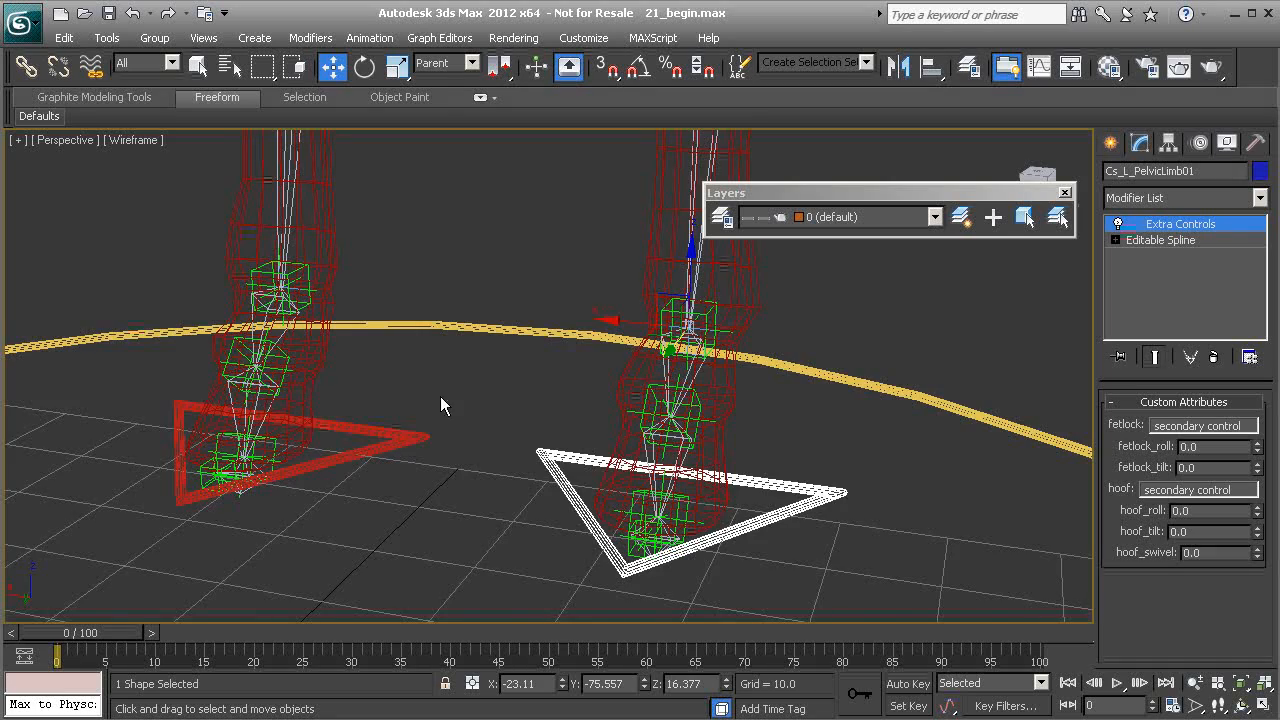
middle_drag(466, 392, 330, 476)
scroll(330, 476, down, 4)
scroll(525, 290, down, 1)
middle_drag(527, 287, 503, 467)
alt+middle_drag(510, 329, 477, 342)
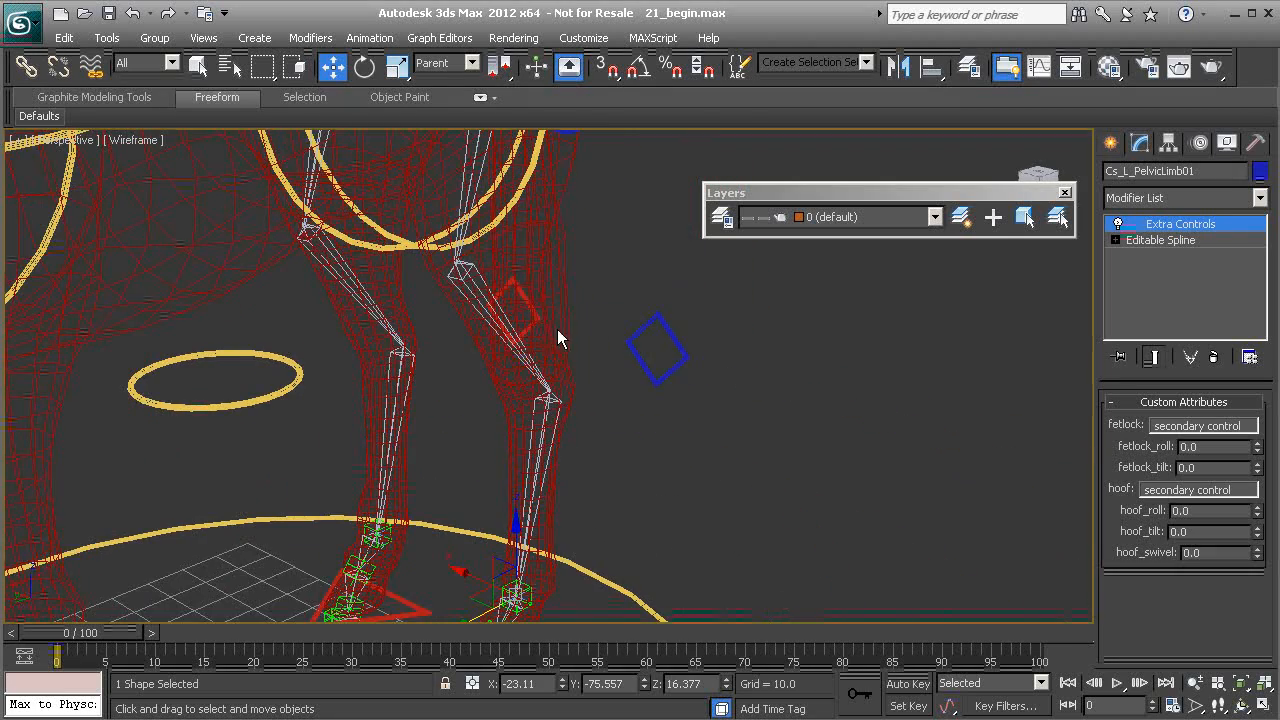